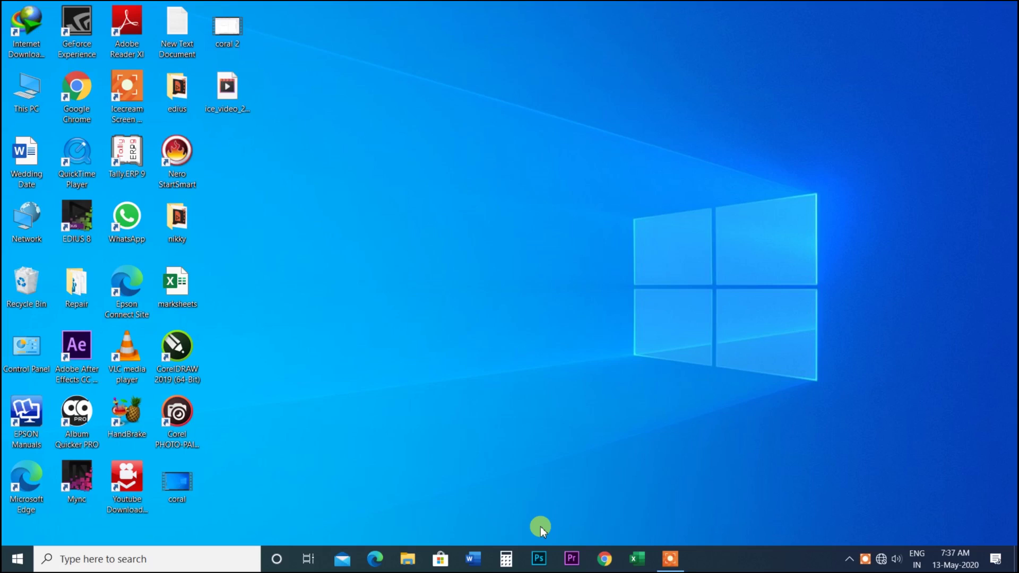
Launch Word from the taskbar, start a blank Document1, and show the Insert ribbon.
left_click(474, 559)
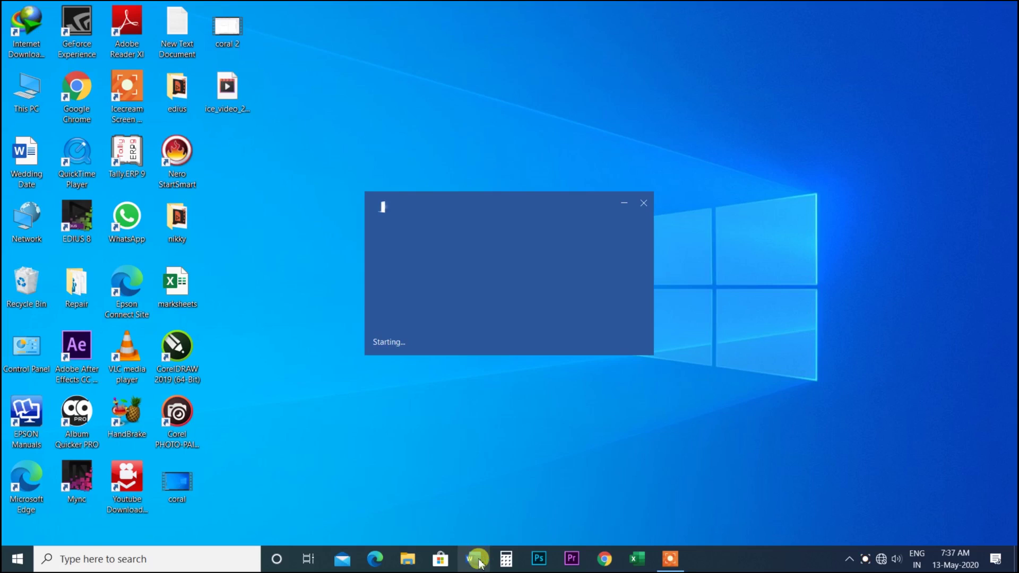
left_click(167, 140)
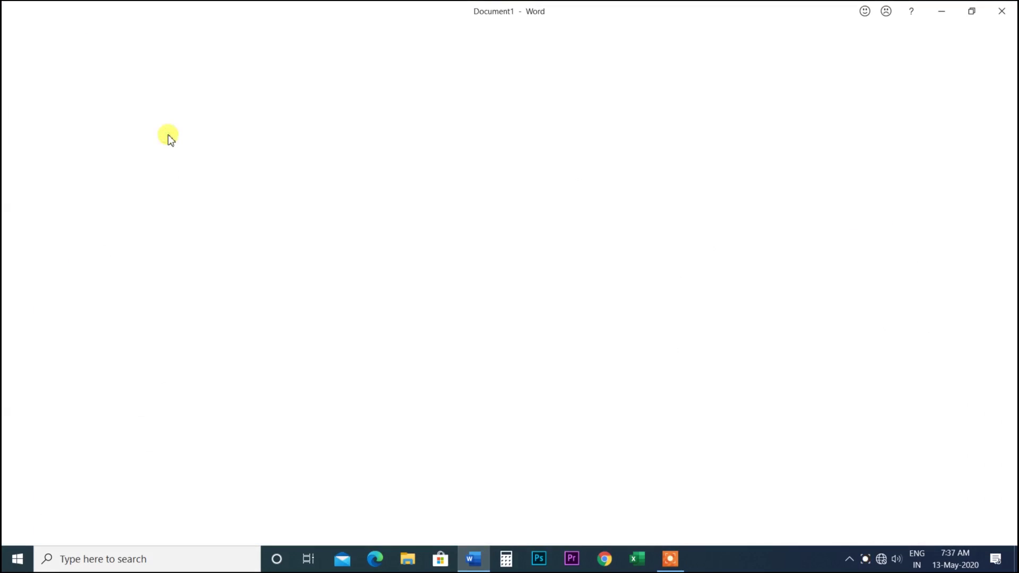
left_click(93, 33)
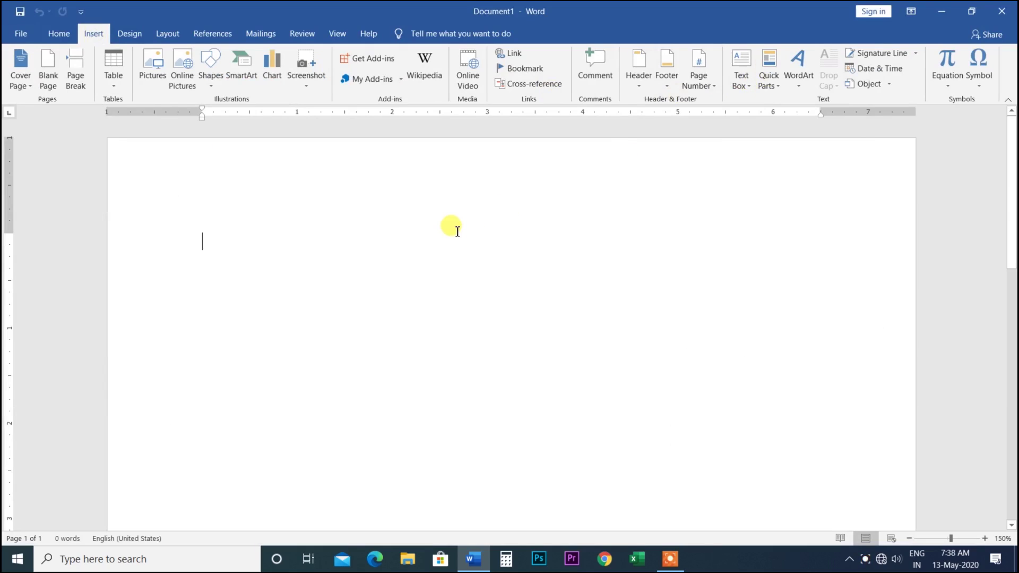
Generate sample paragraphs with =rand(10,3) and return to the top of the document.
type("=rand(10,3")
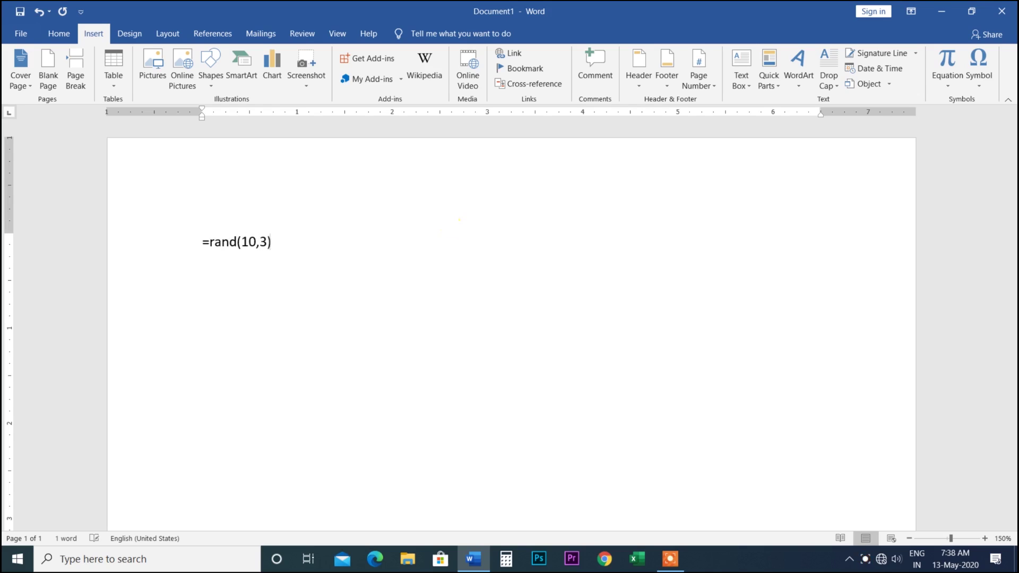
key("Return")
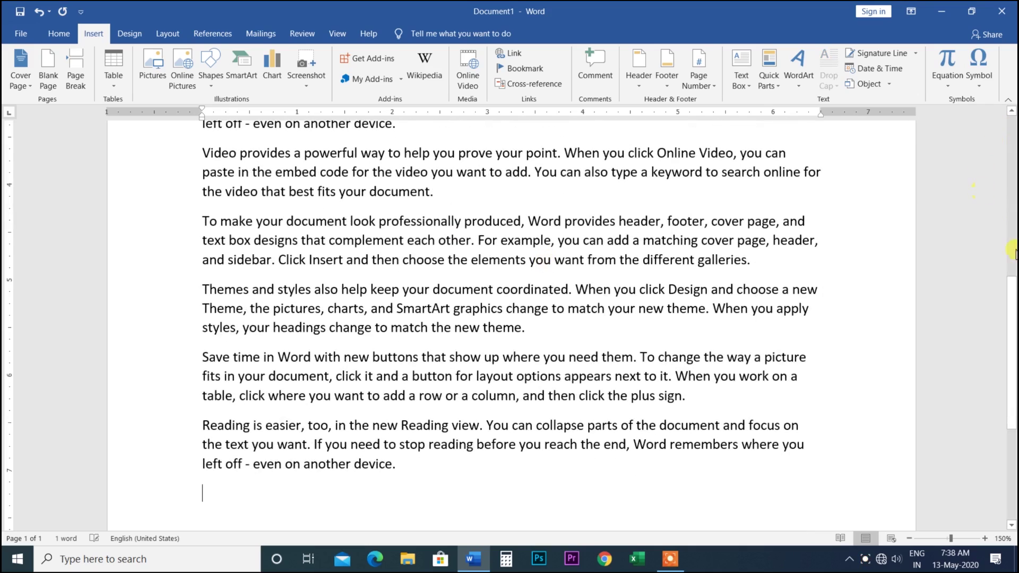
scroll(1008, 254, "up", 5)
scroll(931, 164, "up", 5)
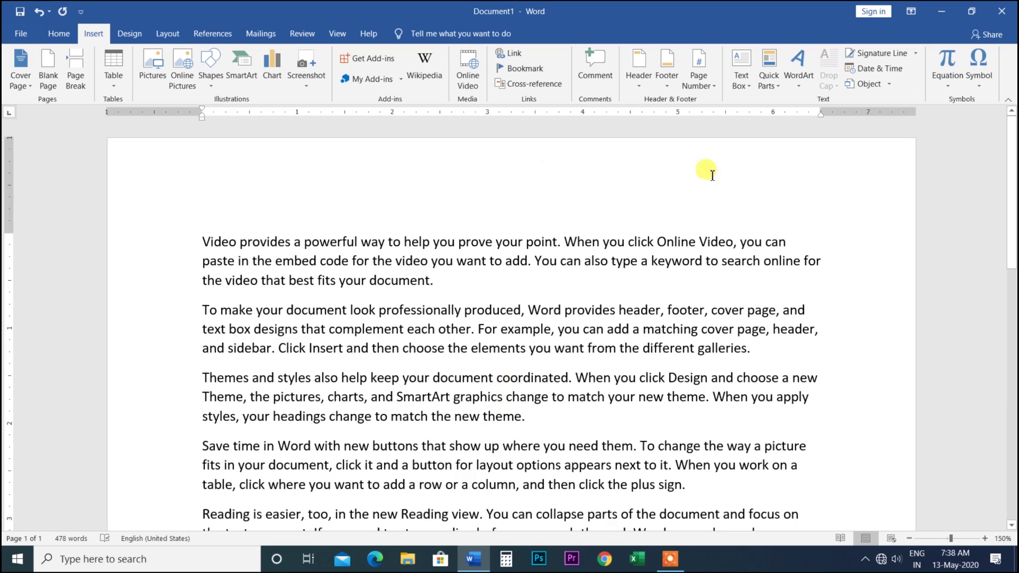
Insert a Simple Text Box below the sample text reading 'Gaurav Computer Gyan'.
left_click(748, 81)
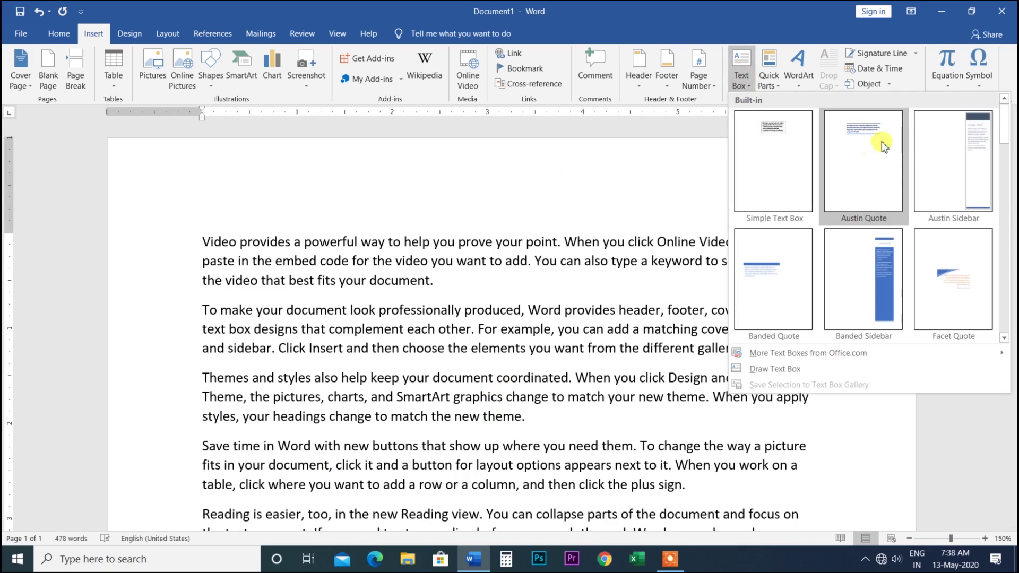
scroll(873, 260, "down", 10)
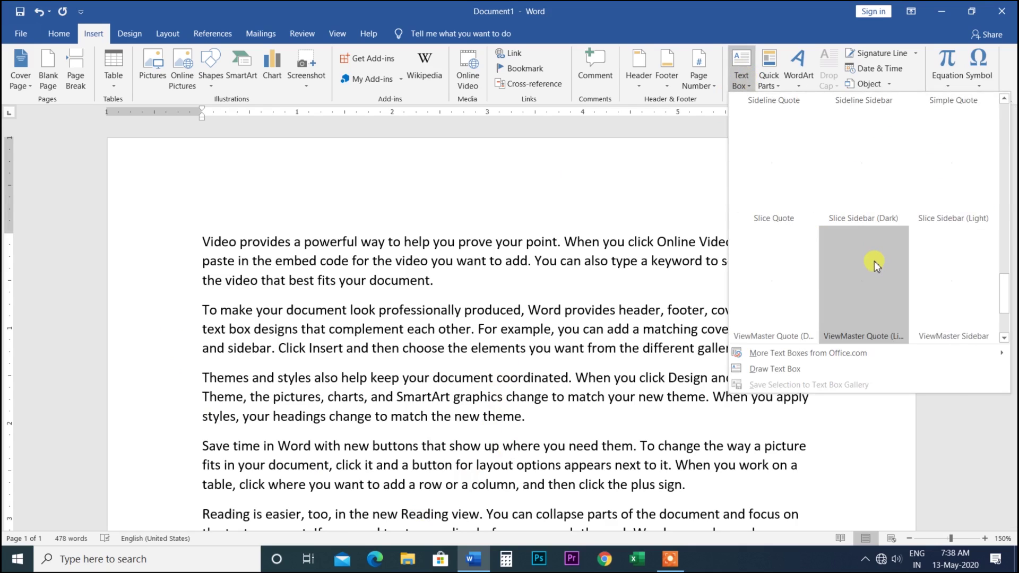
scroll(875, 264, "up", 10)
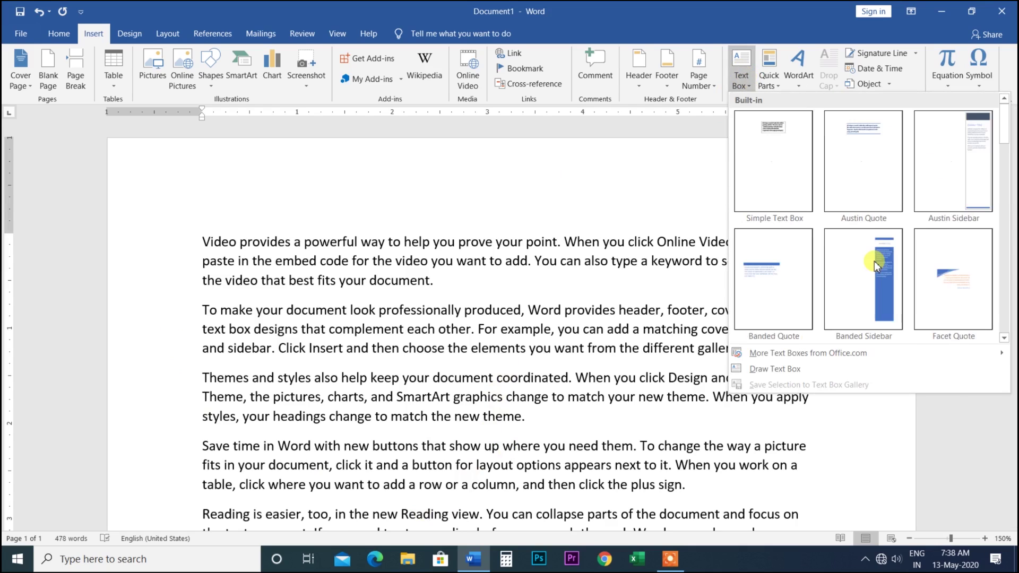
left_click(776, 136)
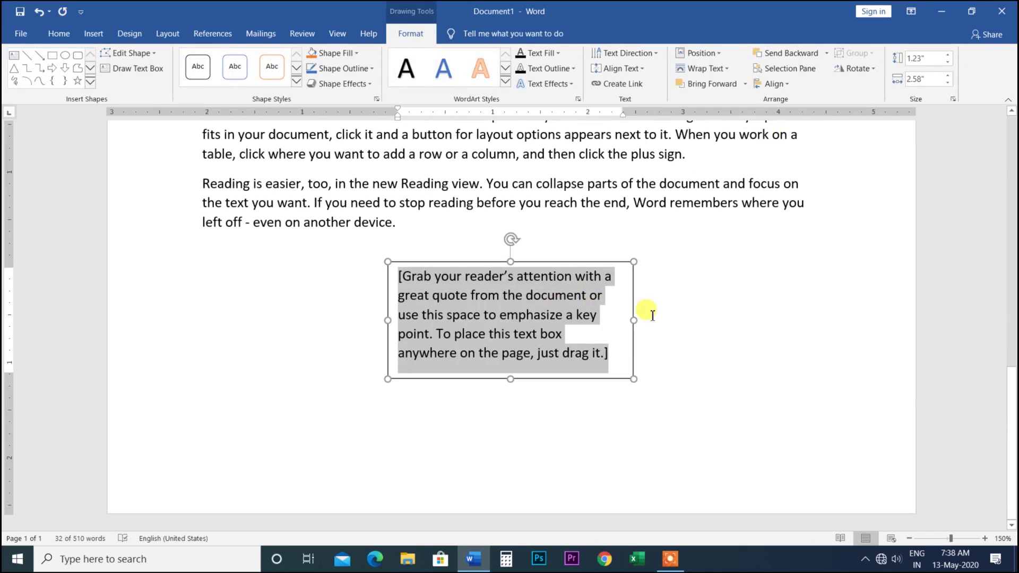
key("Delete")
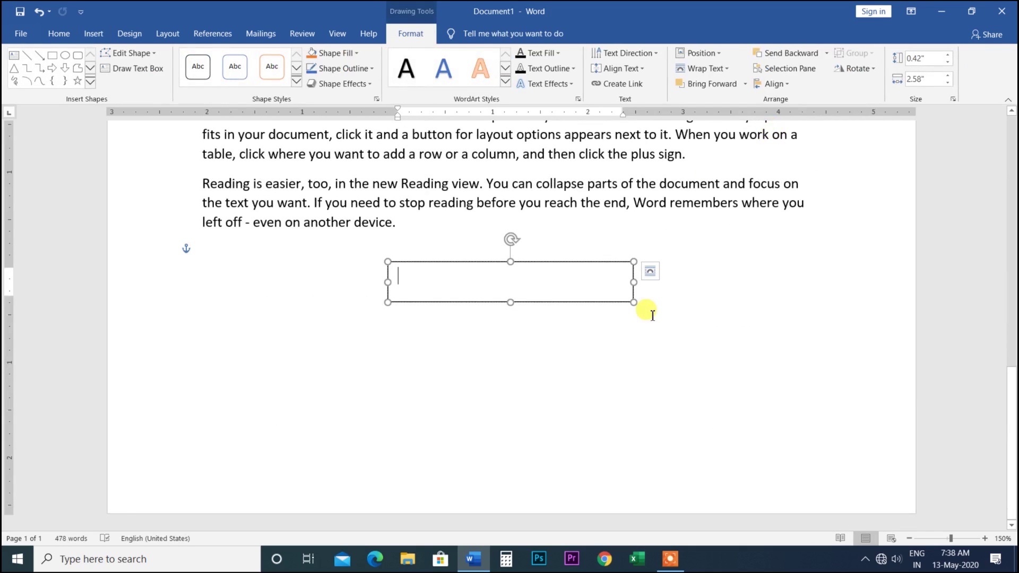
type("Gaurav Comp")
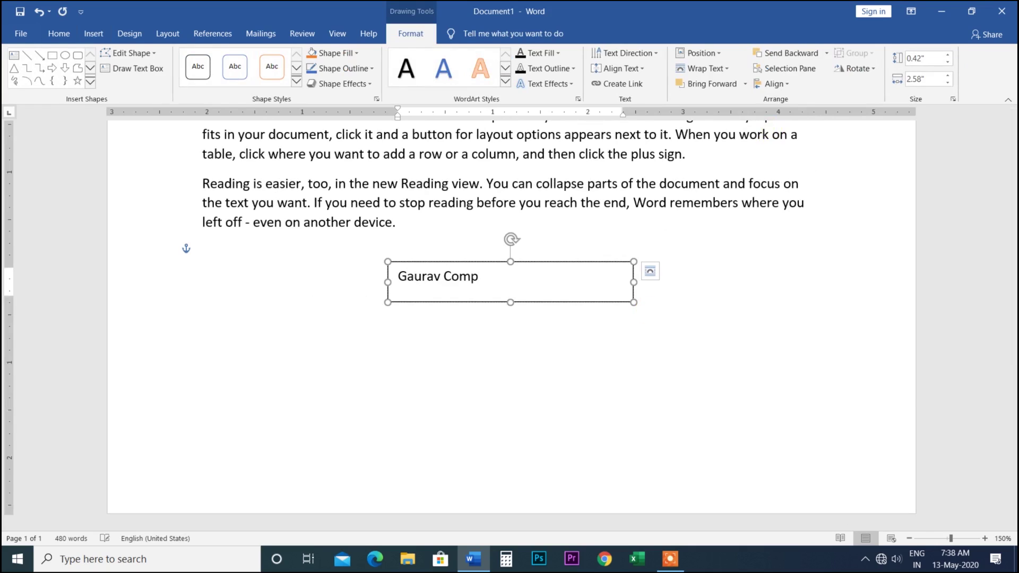
type("uter Gyan")
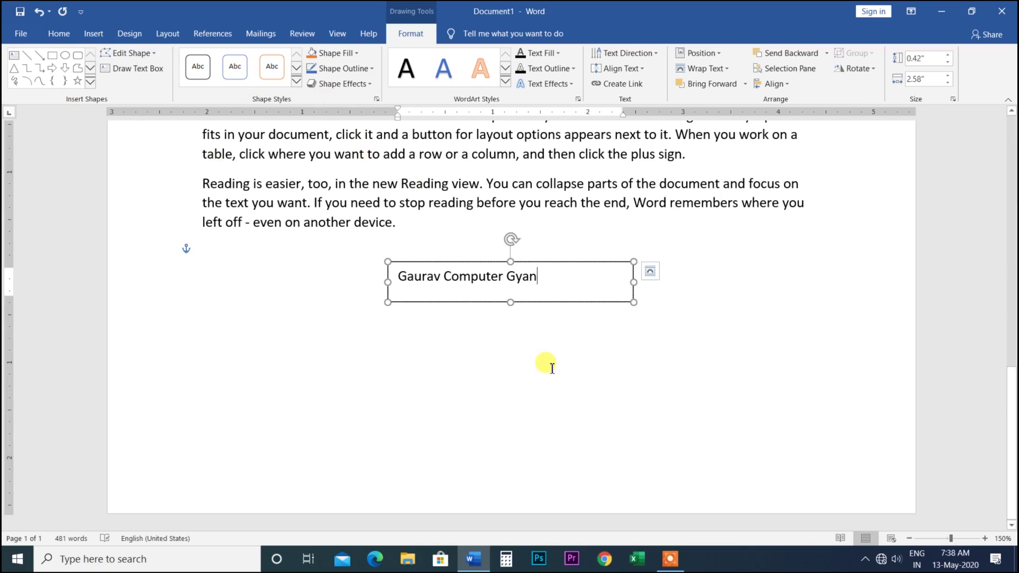
left_click(513, 259)
Apply a yellow theme shape style to the text box, then fill it red.
left_click(523, 272)
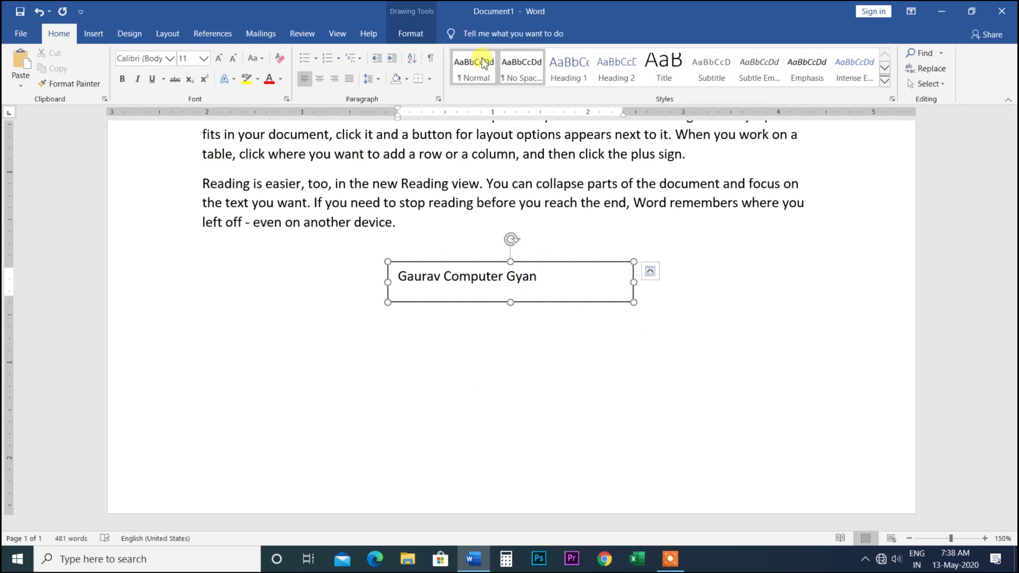
left_click(411, 35)
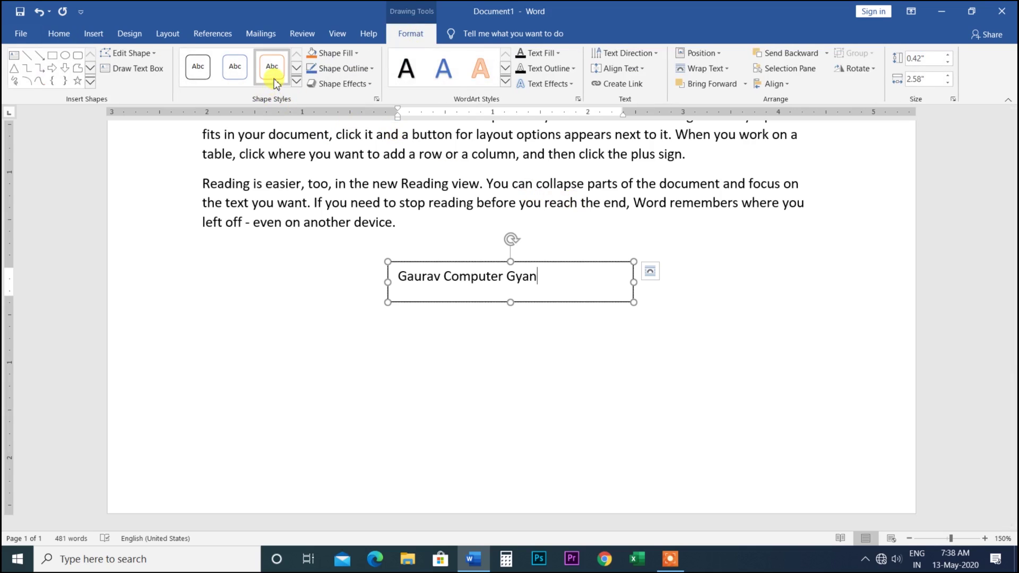
left_click(296, 81)
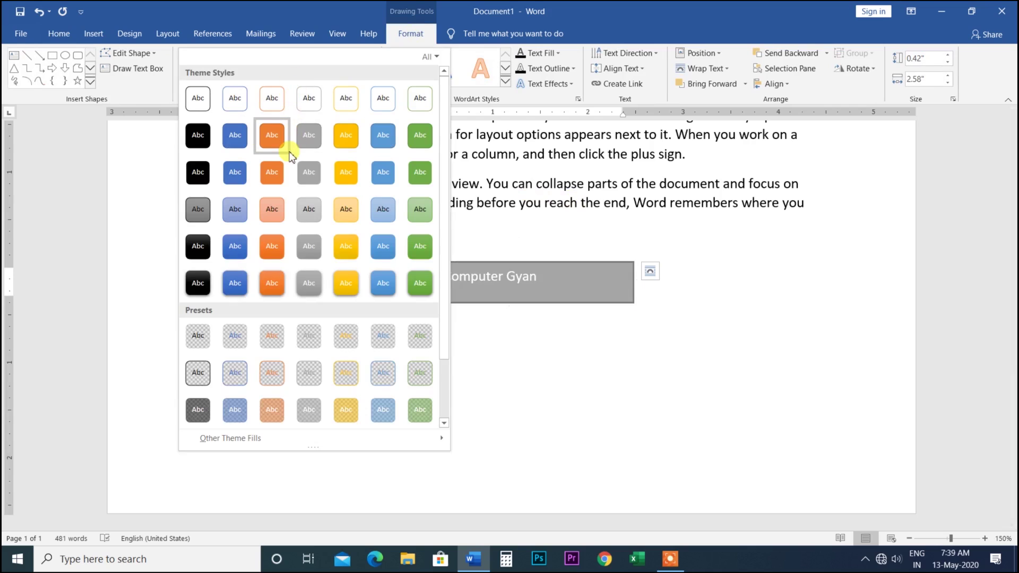
left_click(347, 248)
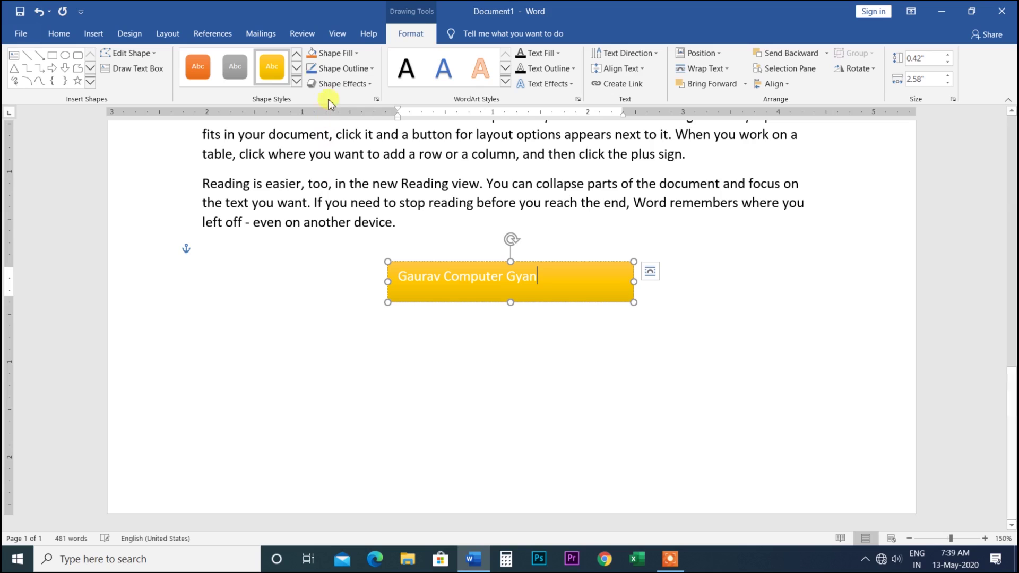
left_click(356, 53)
left_click(324, 158)
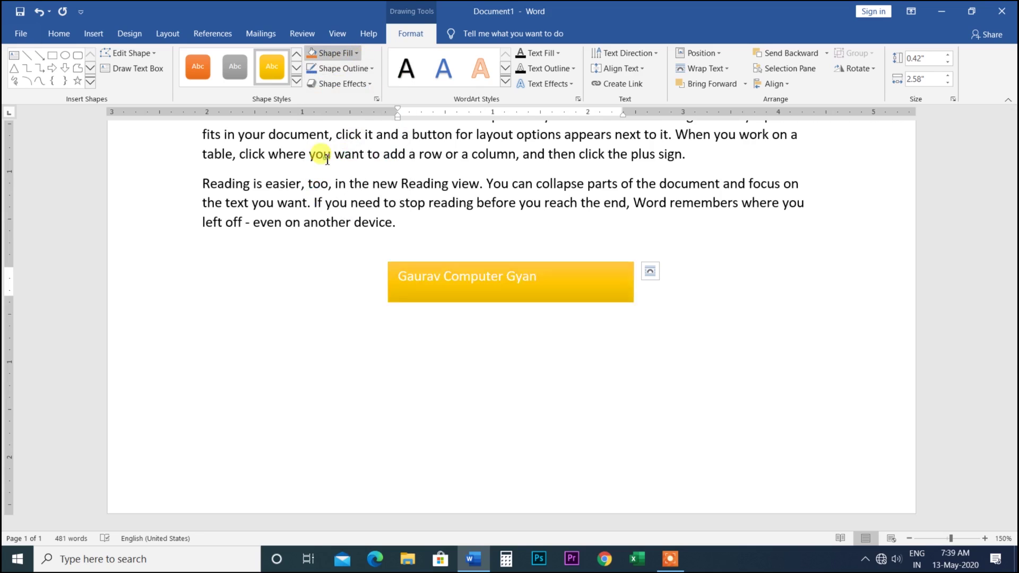
Give the text box a blue outline with 3 pt weight.
left_click(354, 69)
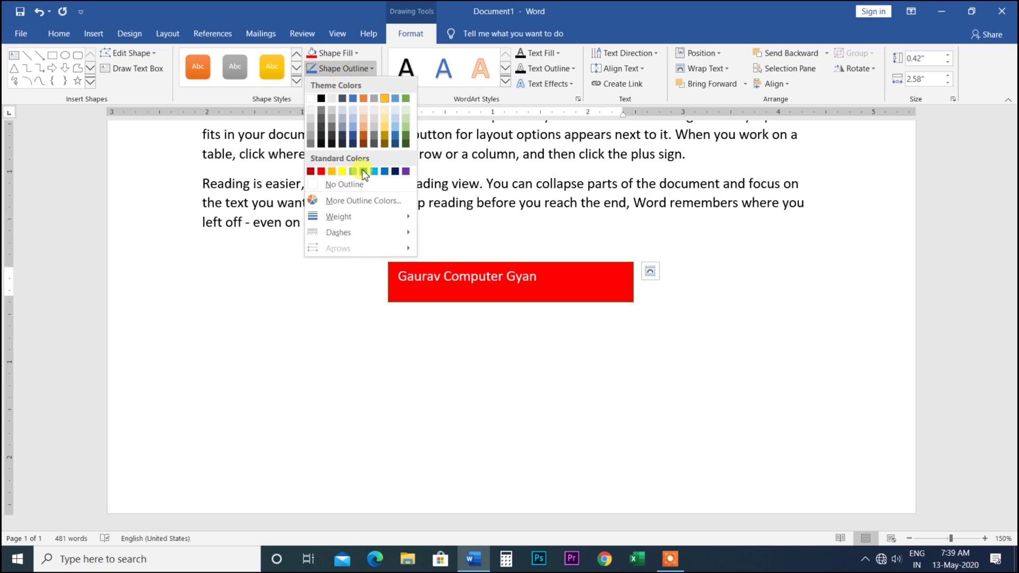
left_click(384, 171)
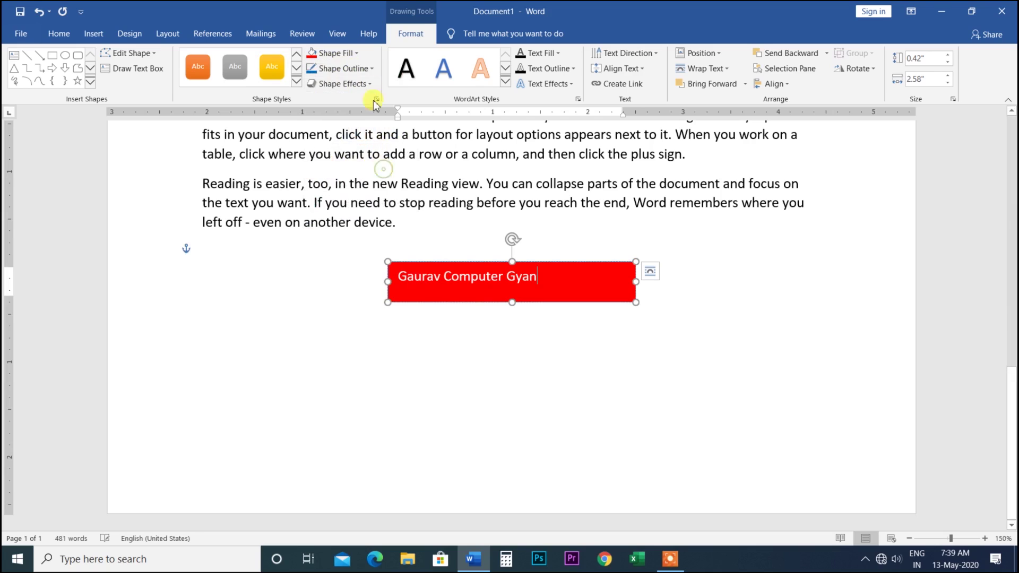
left_click(372, 68)
mouse_move(343, 216)
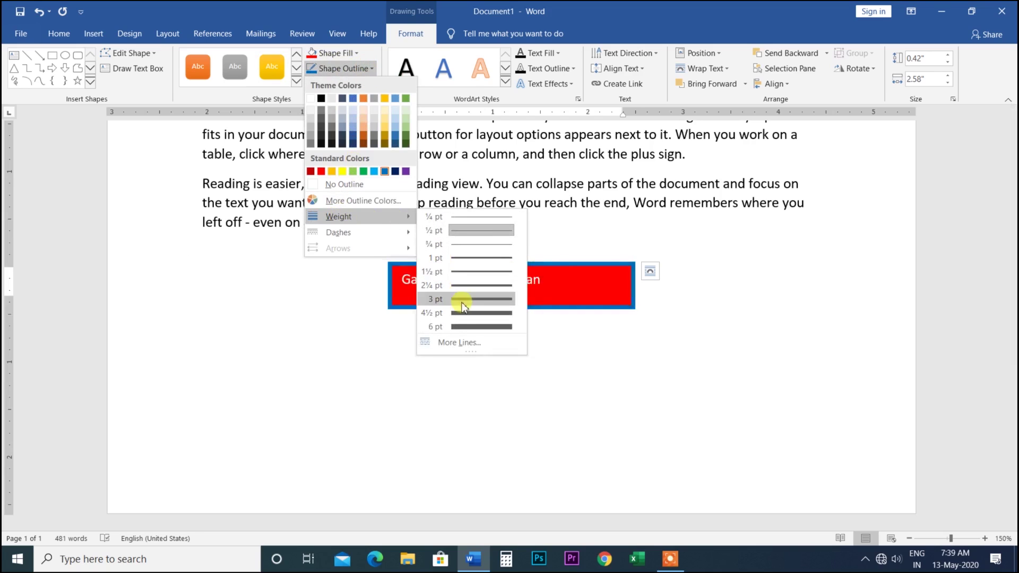
left_click(462, 299)
left_click(355, 84)
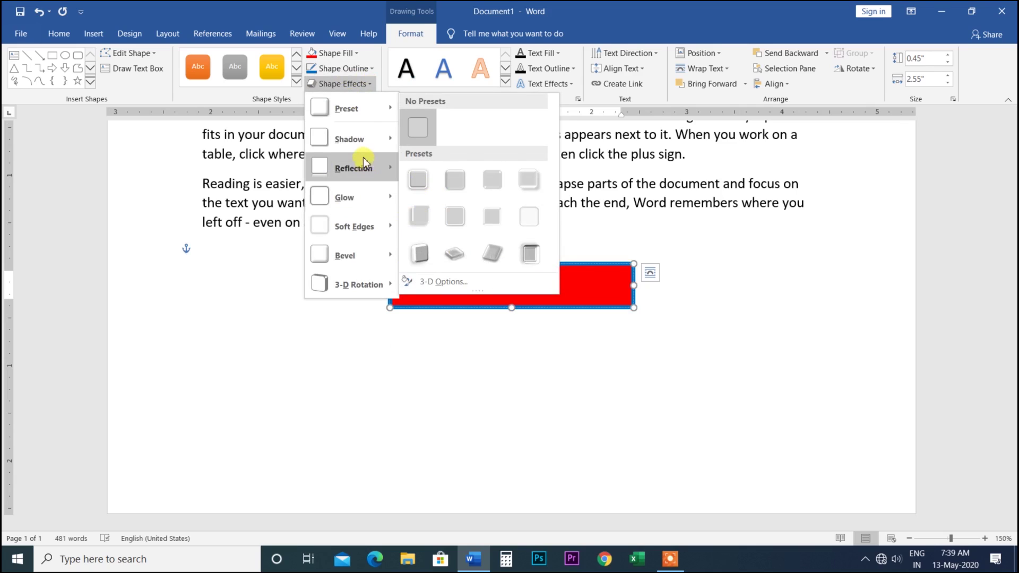
mouse_move(353, 167)
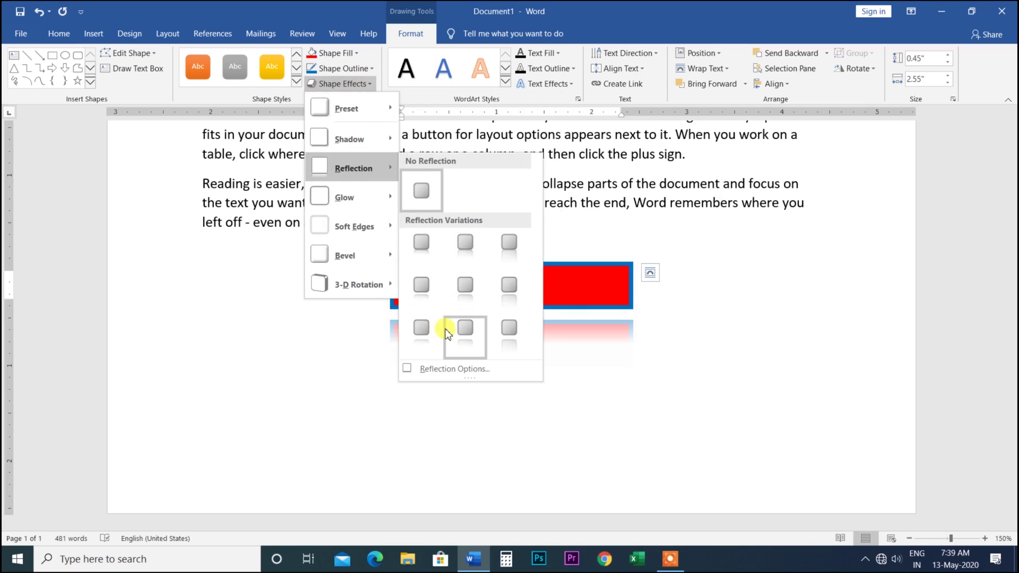
Leave Shape Effects unapplied and drag the red box up into the upper paragraphs.
left_click(751, 307)
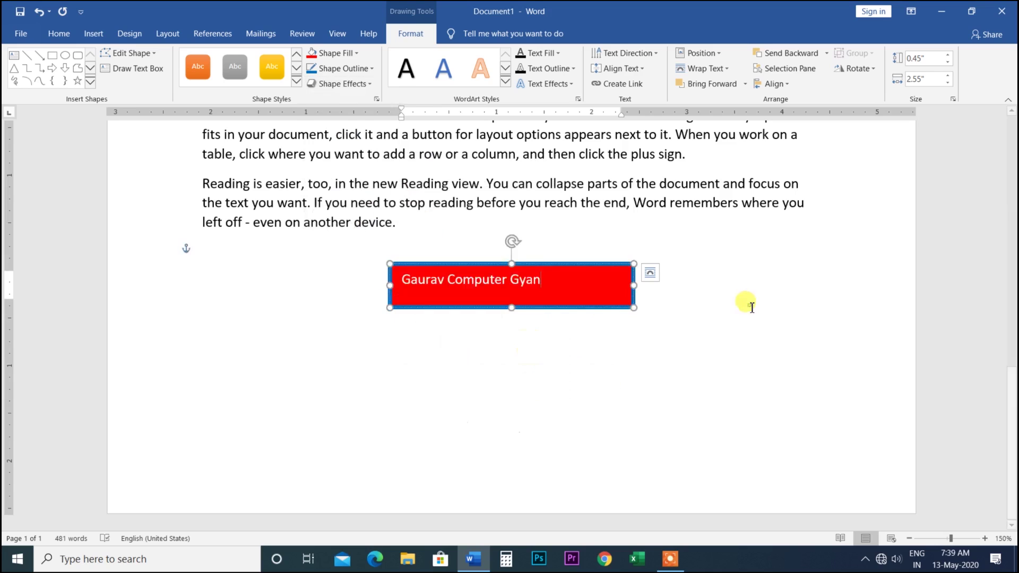
left_click_drag(563, 266, 719, 340)
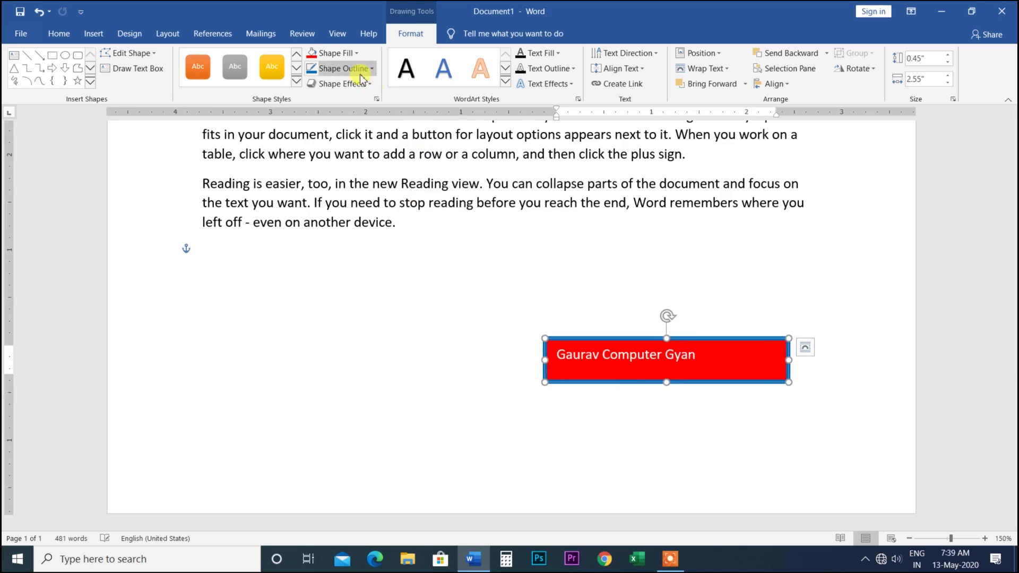
left_click(344, 84)
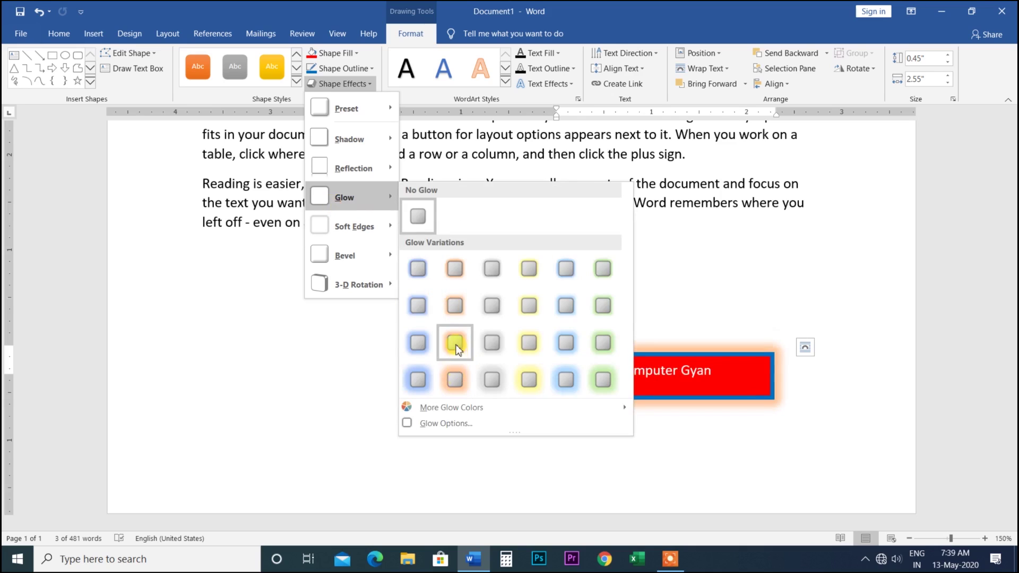
mouse_move(353, 226)
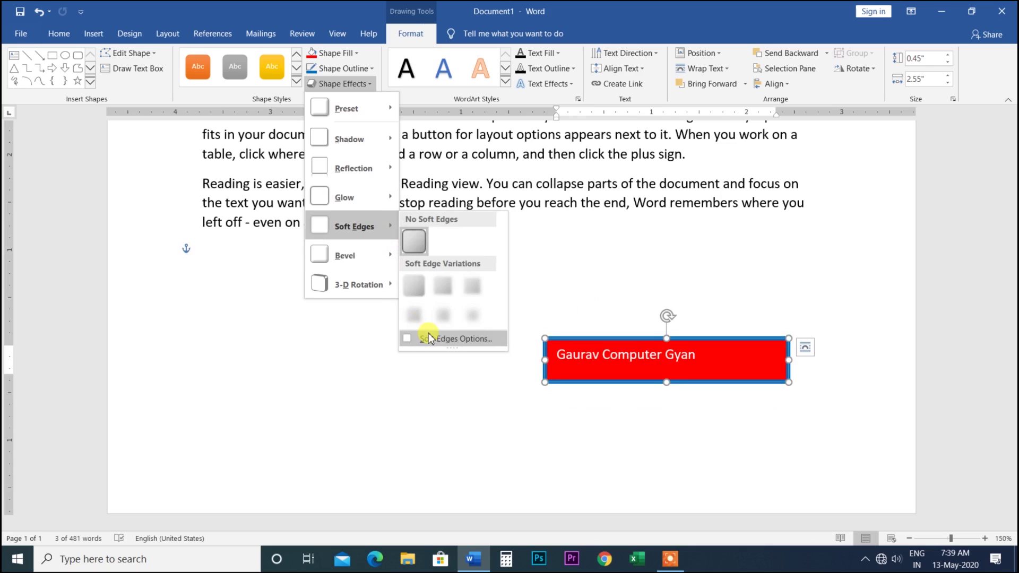
left_click(703, 340)
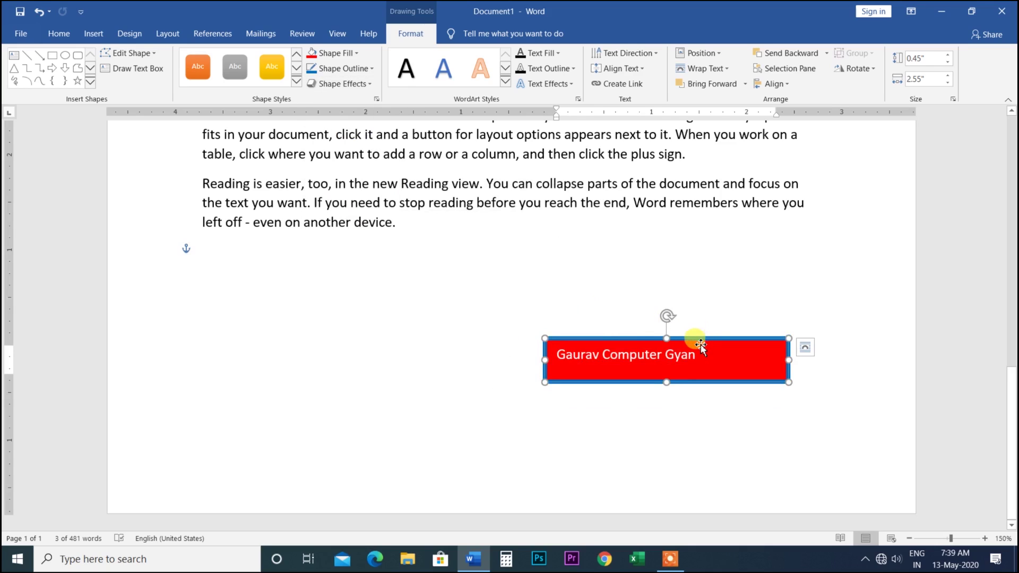
left_click_drag(701, 345, 568, 200)
scroll(562, 197, "up", 3)
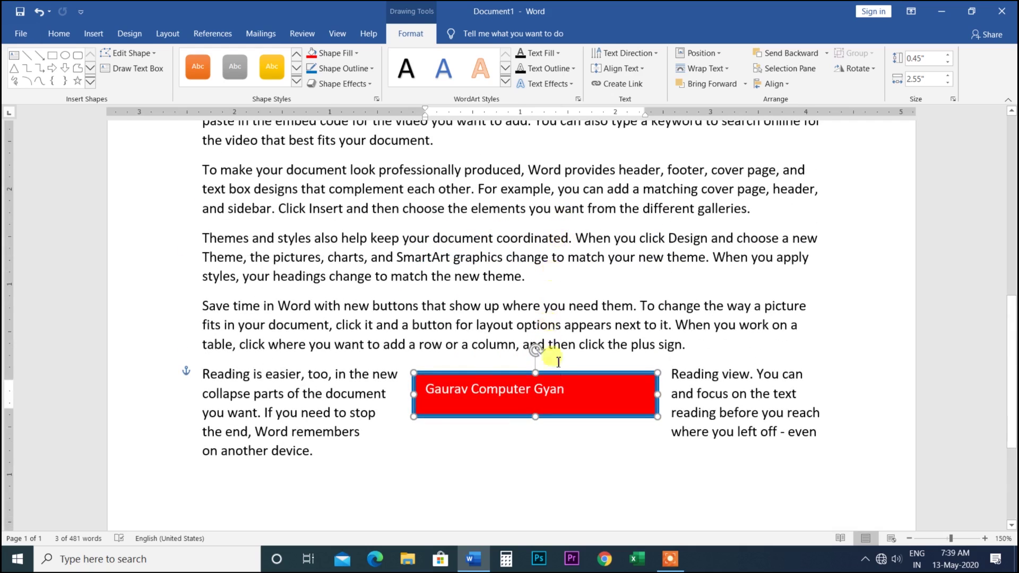
mouse_move(559, 377)
left_mouse_down()
mouse_move(540, 215)
mouse_move(514, 215)
left_mouse_up()
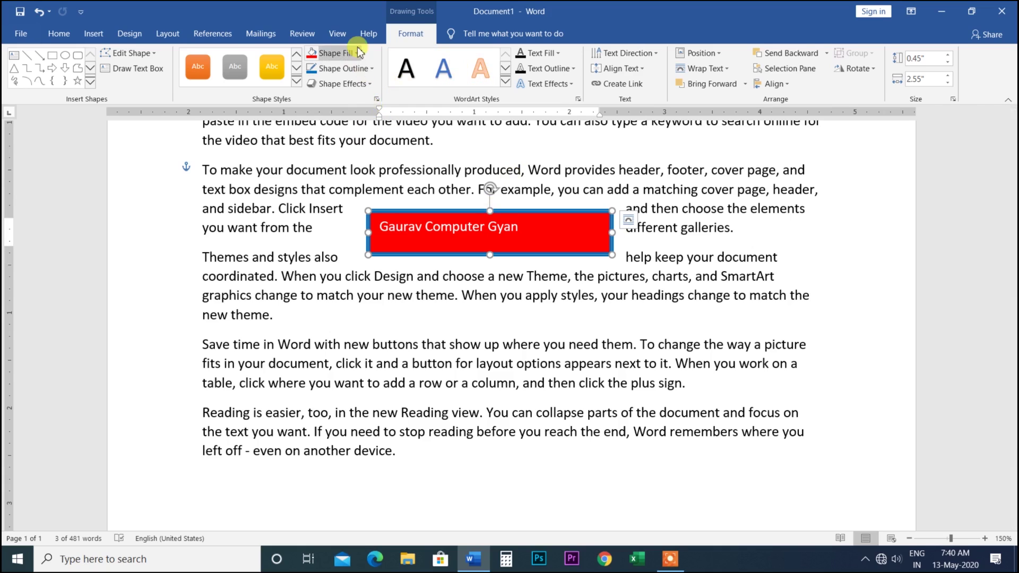
Fill the text box with the 1920 picture from E:\YouTube\NO COPY RIDE.
left_click(338, 53)
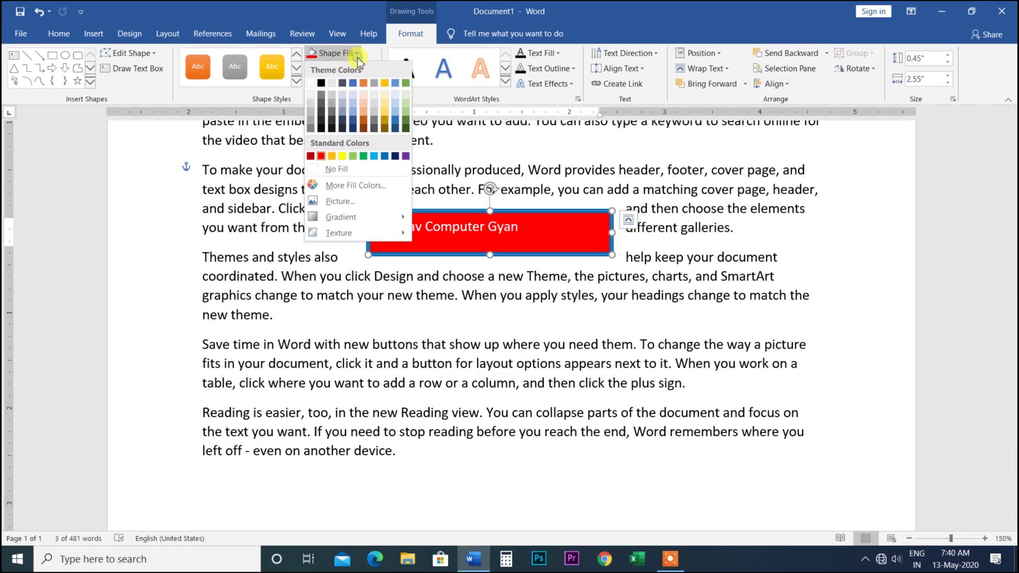
left_click(338, 201)
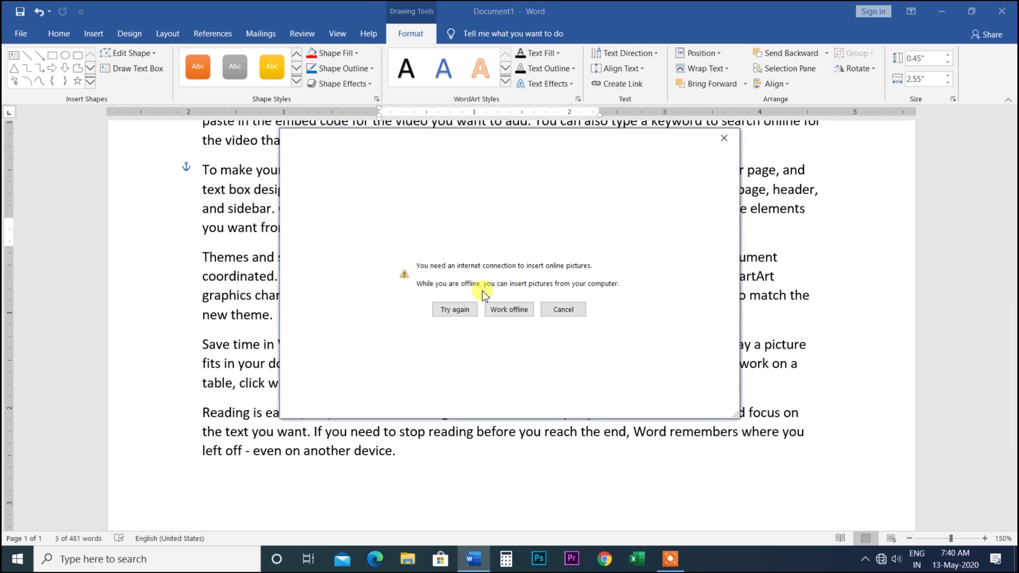
left_click(494, 312)
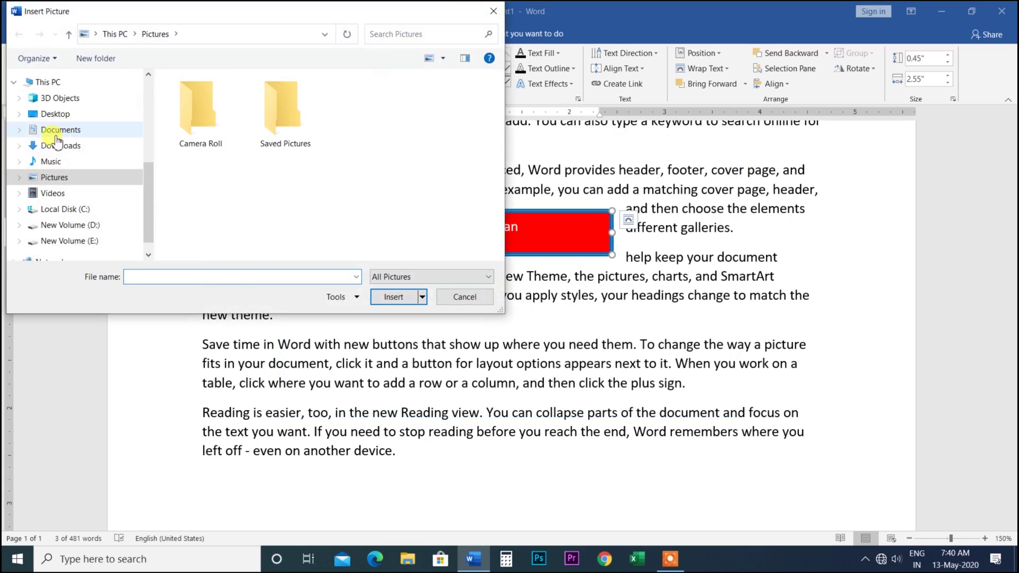
left_click(84, 240)
double_click(204, 184)
double_click(207, 111)
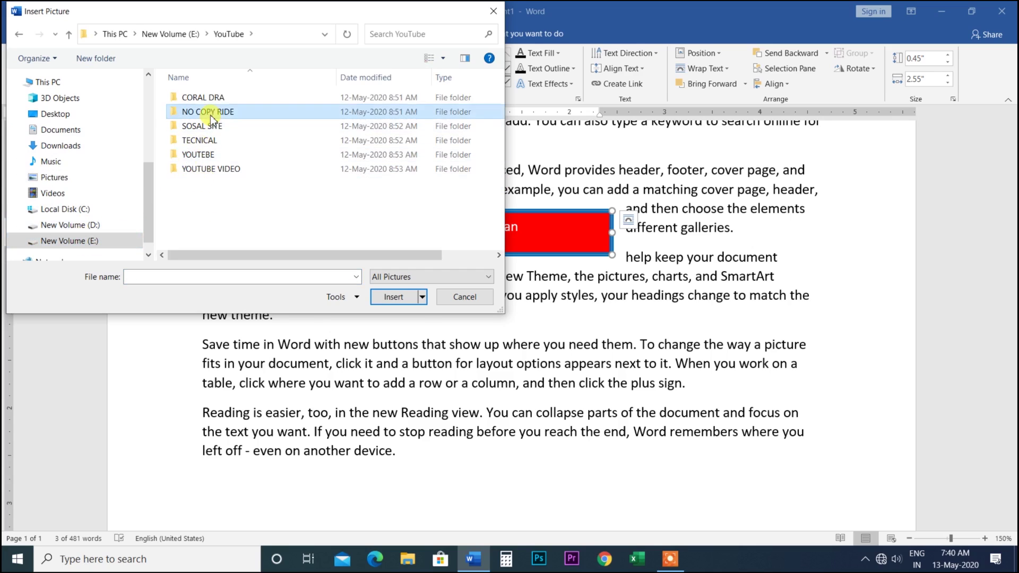
left_click(359, 137)
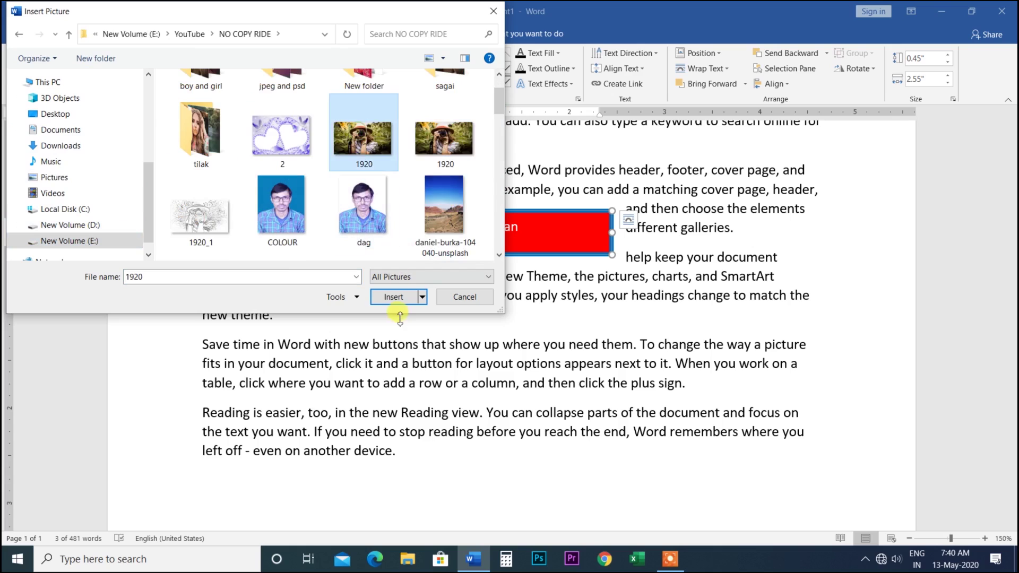
left_click(394, 297)
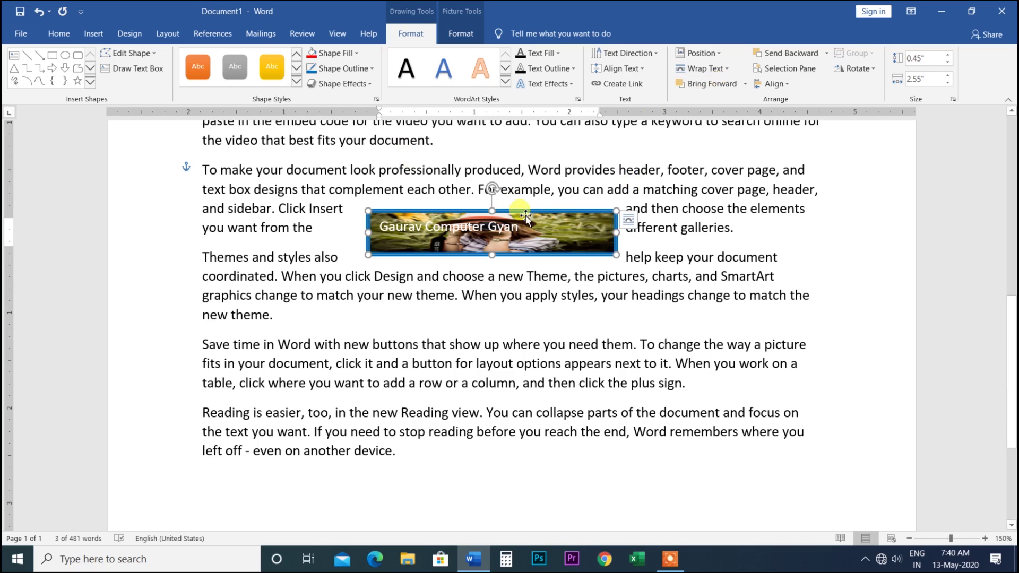
Delete the picture box and insert a Slice Sidebar (Dark) text box.
key("Delete")
scroll(345, 160, "up", 2)
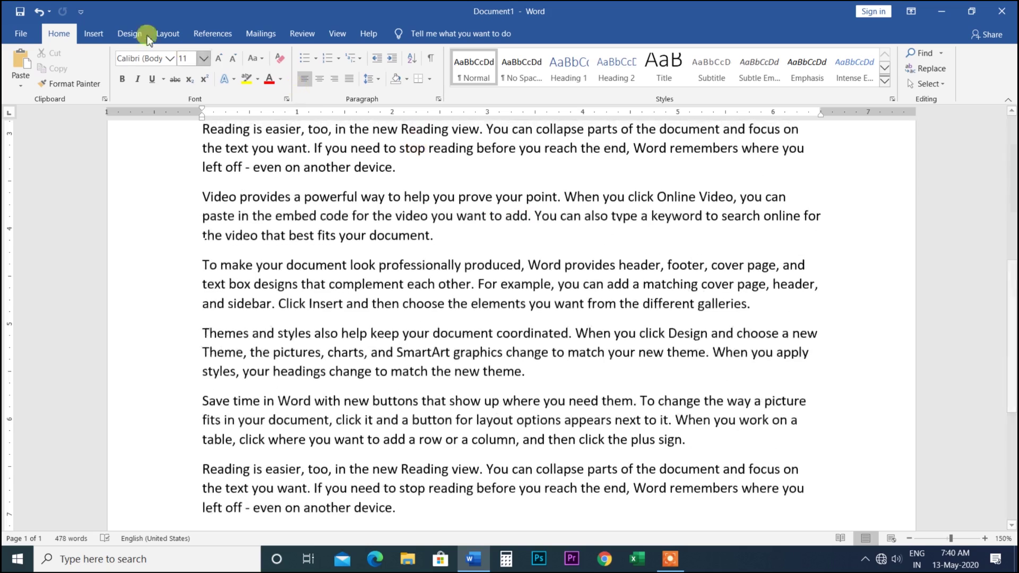
left_click(94, 34)
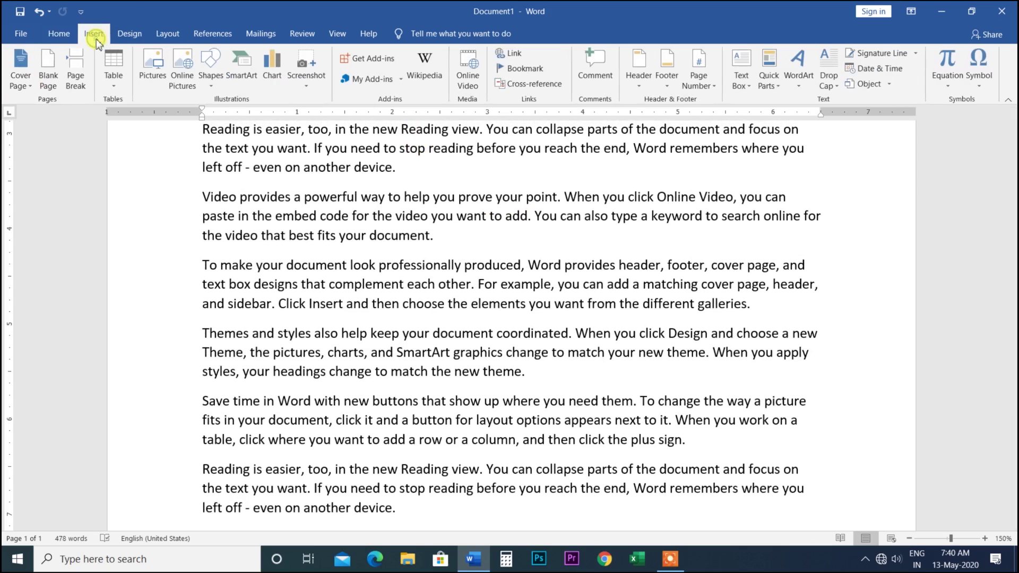
left_click(750, 88)
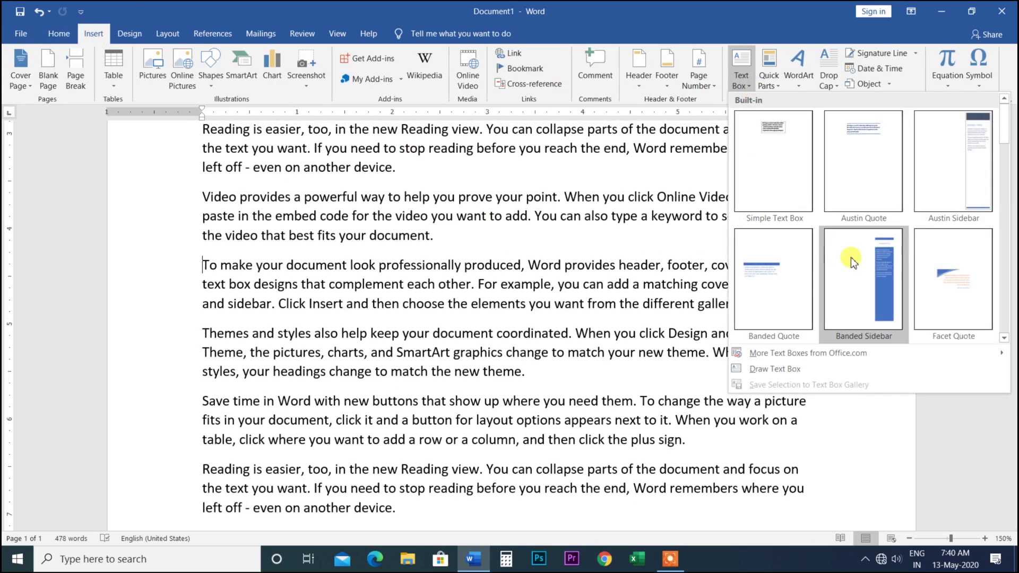
scroll(844, 261, "down", 10)
left_click(840, 191)
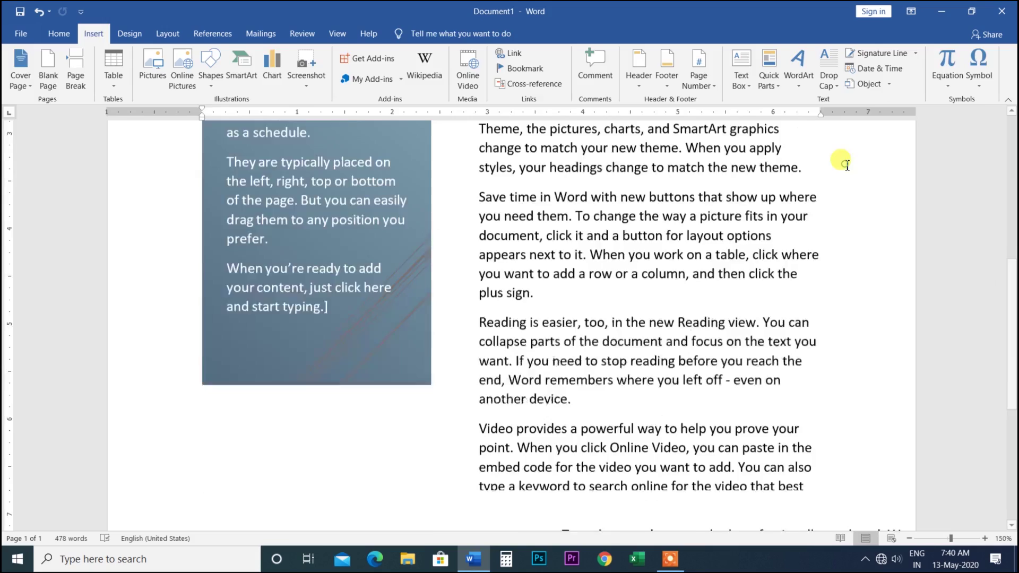
scroll(280, 279, "up", 1)
scroll(271, 278, "up", 1)
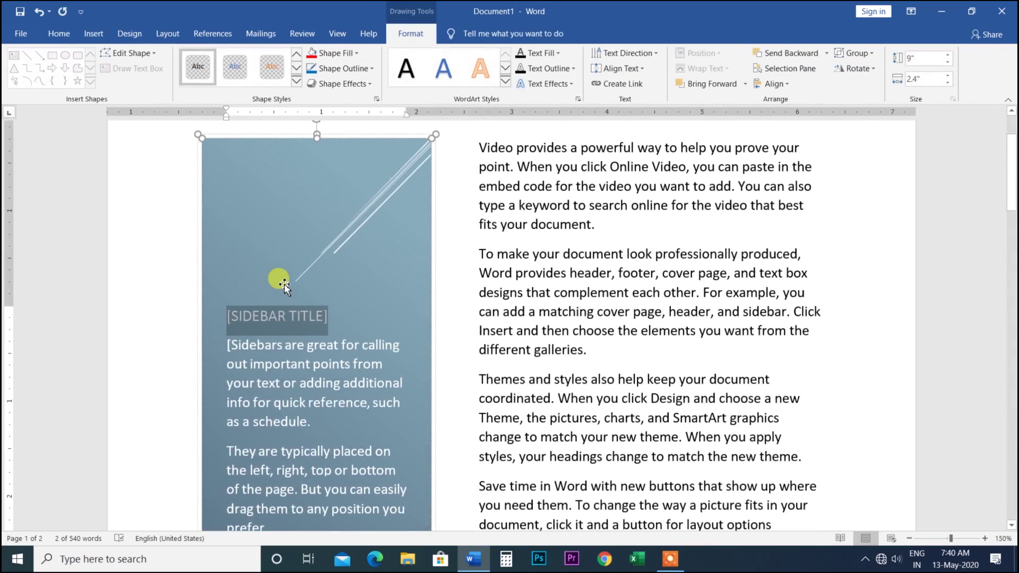
scroll(270, 281, "down", 2)
scroll(280, 292, "down", 1)
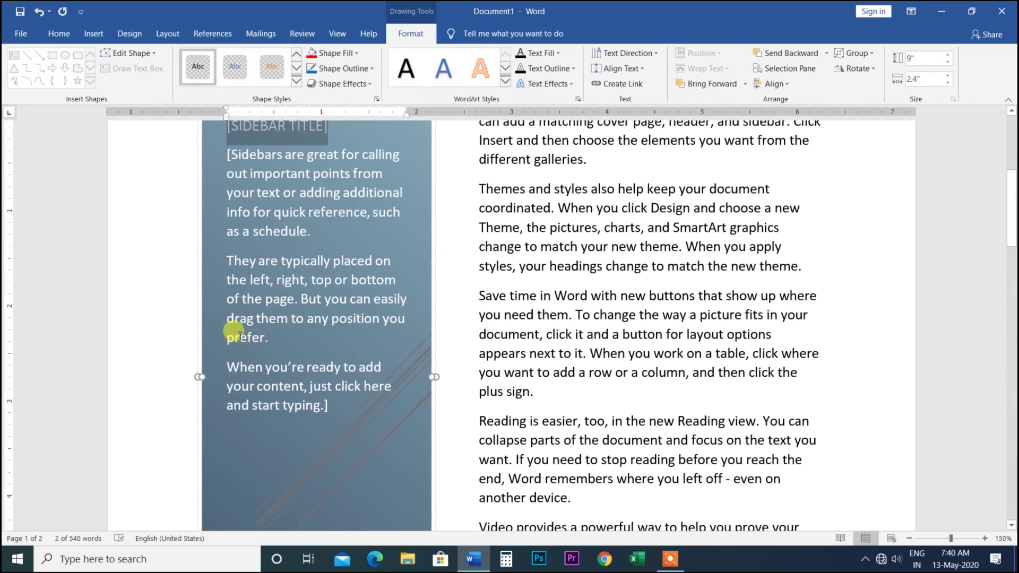
Clear the sidebar's placeholder body and title, and type 'GAURAV COMPUTER GYA' as its heading.
left_click(299, 410)
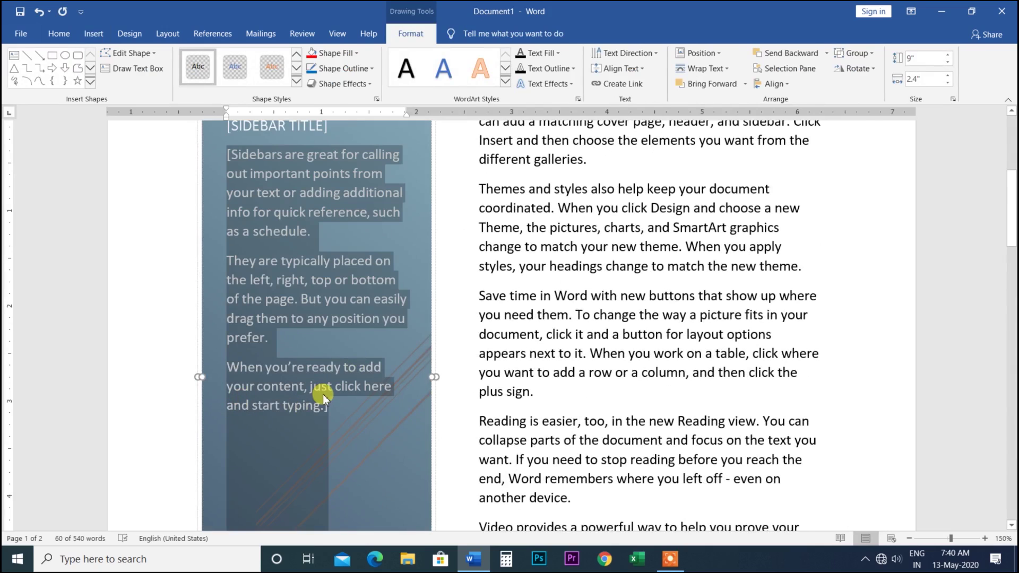
key("Delete")
scroll(272, 316, "up", 4)
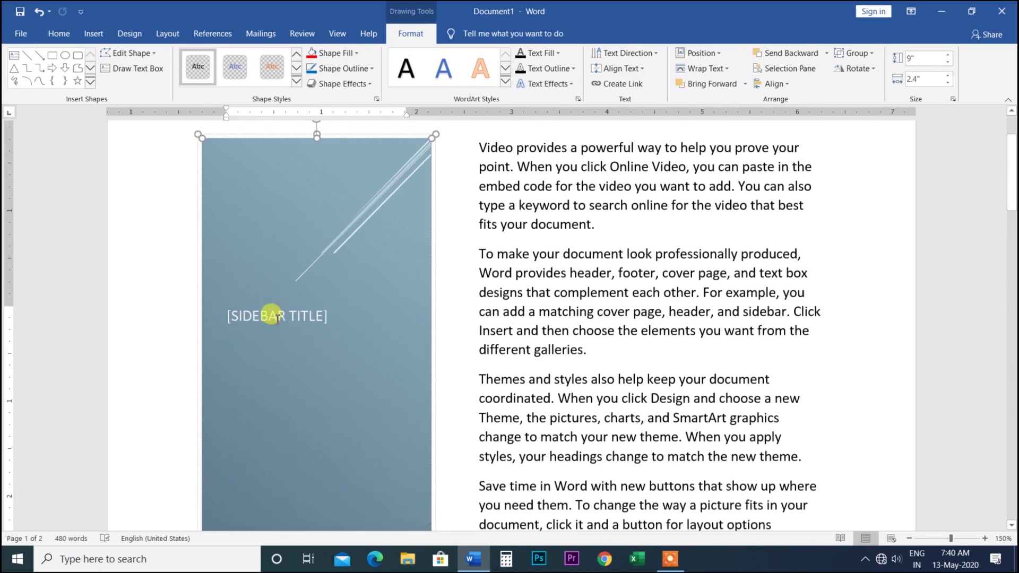
left_click(273, 317)
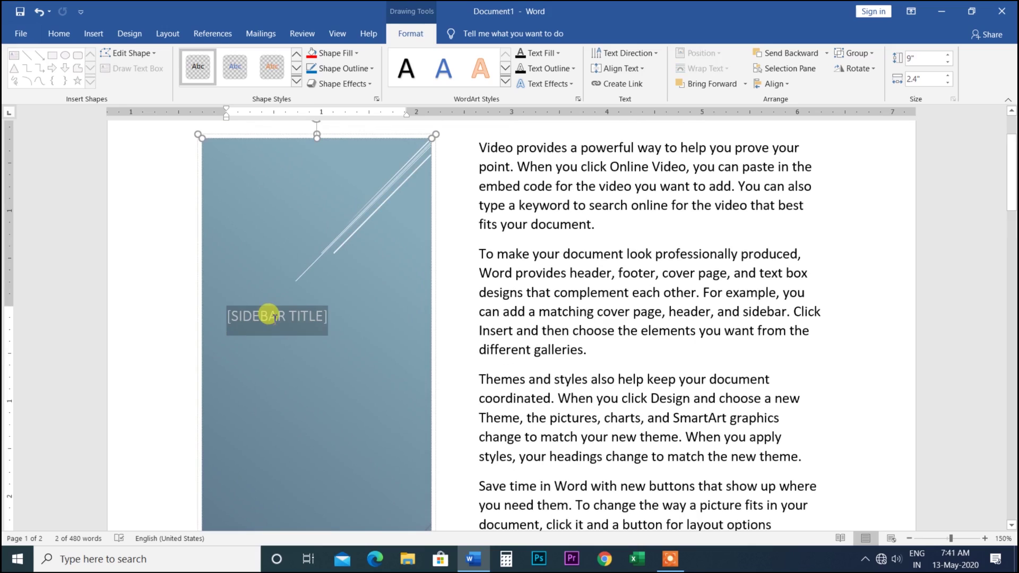
key("Delete")
type("GAURAV COMPUTER GYA")
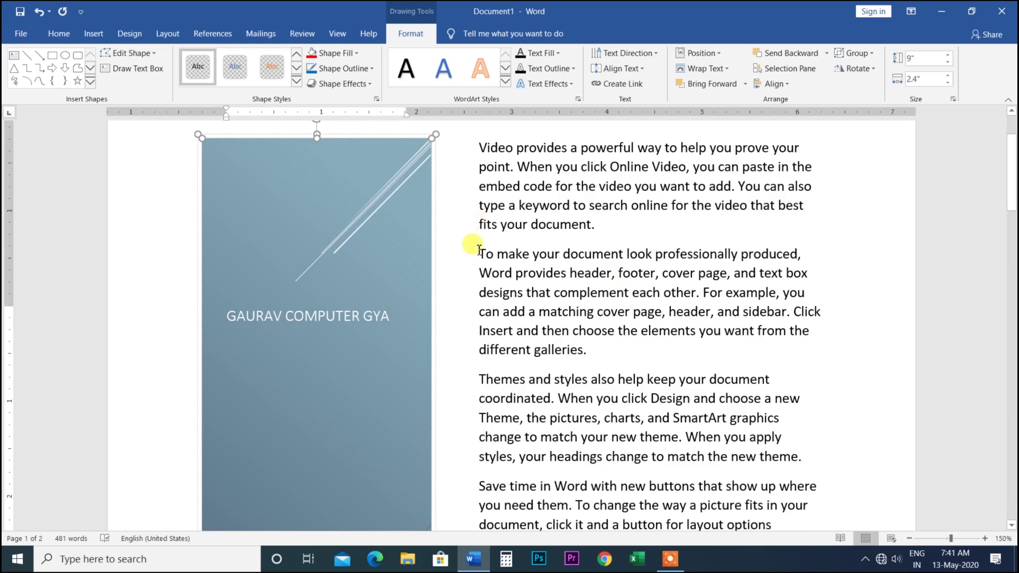
scroll(468, 243, "up", 3)
left_click(381, 247)
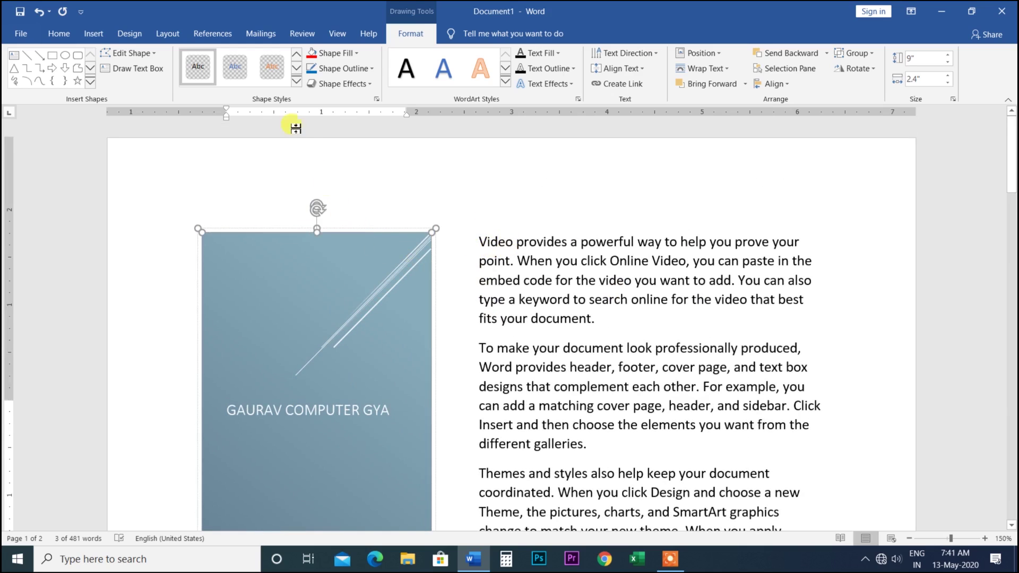
Apply an orange theme shape style to the sidebar.
left_click(295, 84)
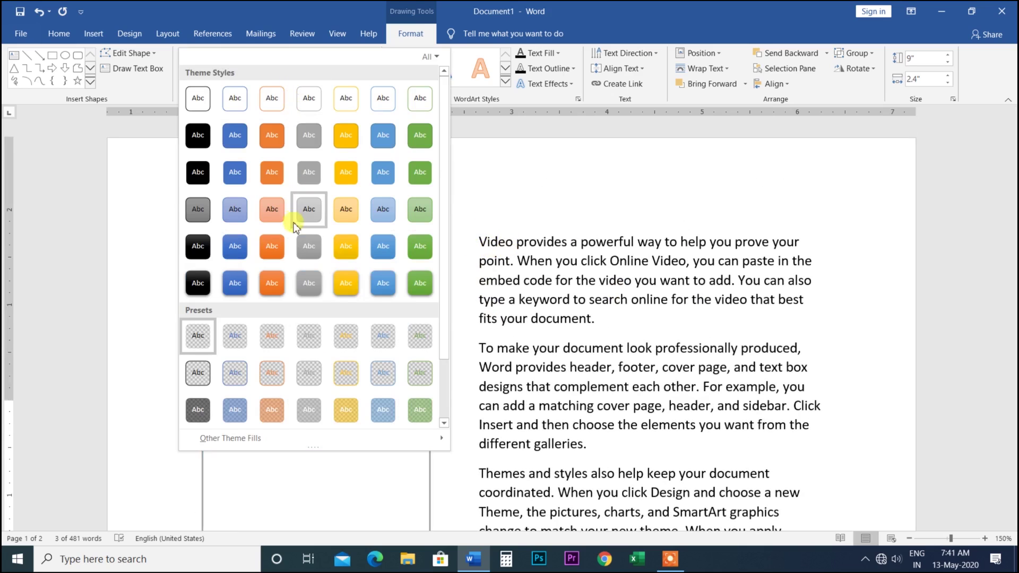
left_click(272, 235)
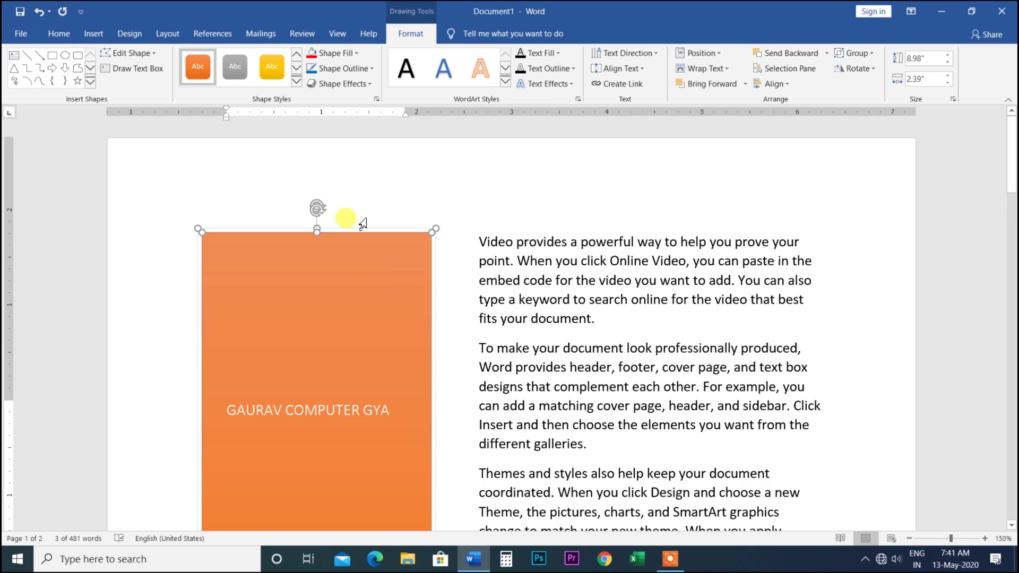
left_click(351, 249)
Shorten the sidebar to 5.64 inches tall by dragging its bottom and top edges.
scroll(348, 237, "down", 3)
scroll(346, 234, "down", 4)
scroll(372, 308, "down", 5)
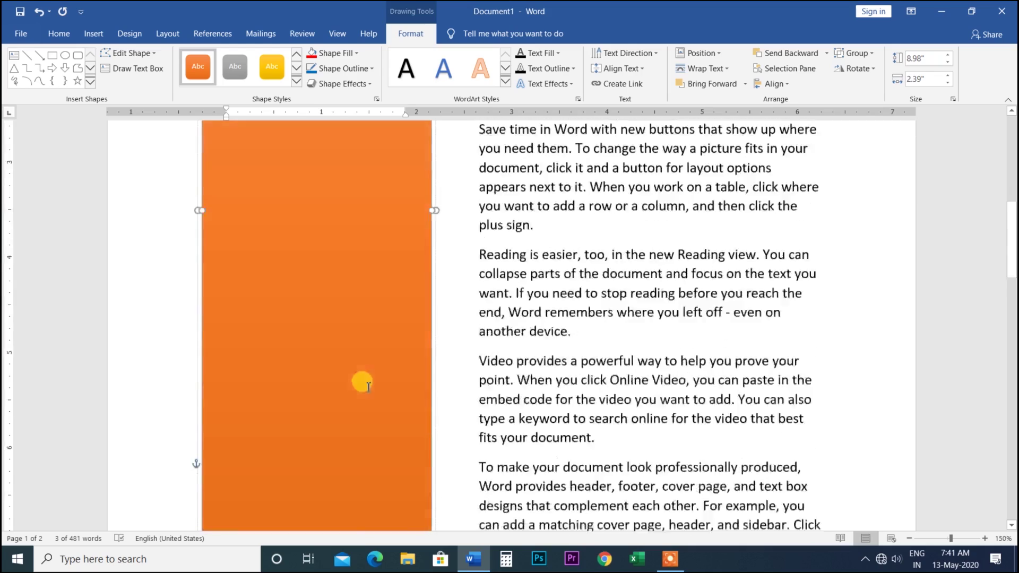
scroll(382, 451, "down", 3)
scroll(359, 519, "down", 2)
left_click_drag(317, 379, 342, 279)
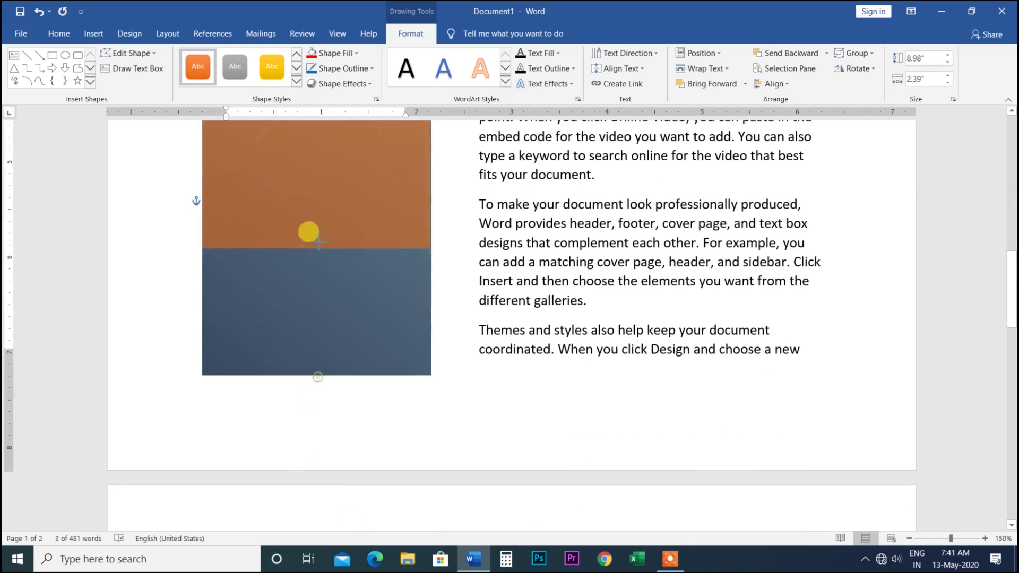
scroll(340, 271, "up", 3)
scroll(329, 239, "up", 1)
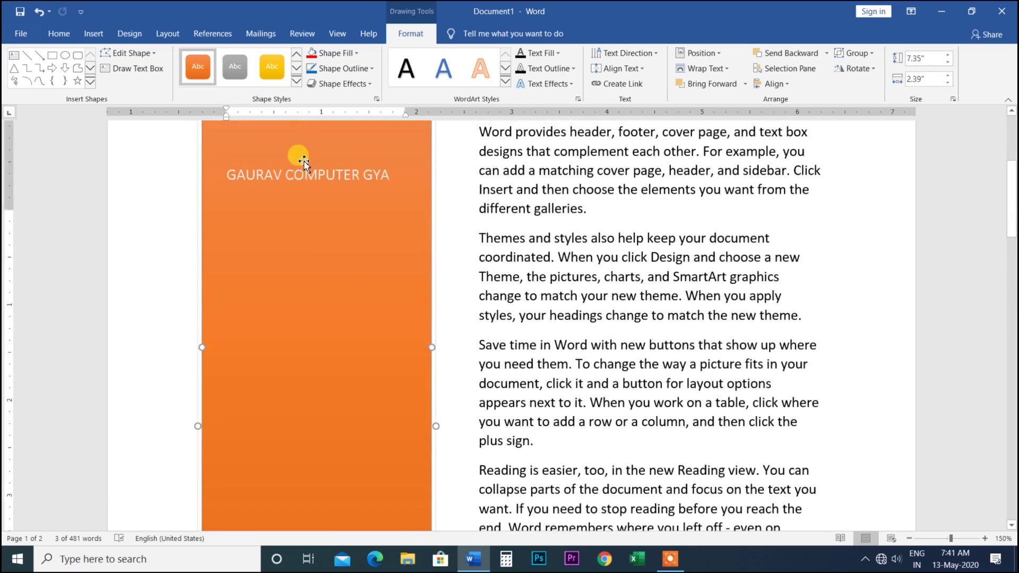
scroll(313, 175, "up", 1)
scroll(311, 175, "up", 3)
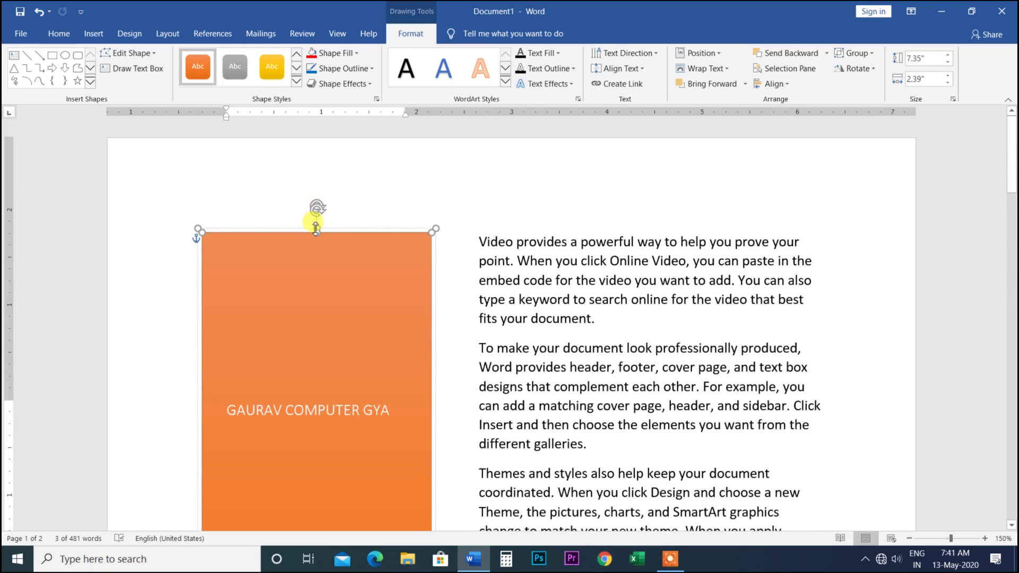
left_click_drag(318, 229, 340, 390)
scroll(340, 387, "down", 4)
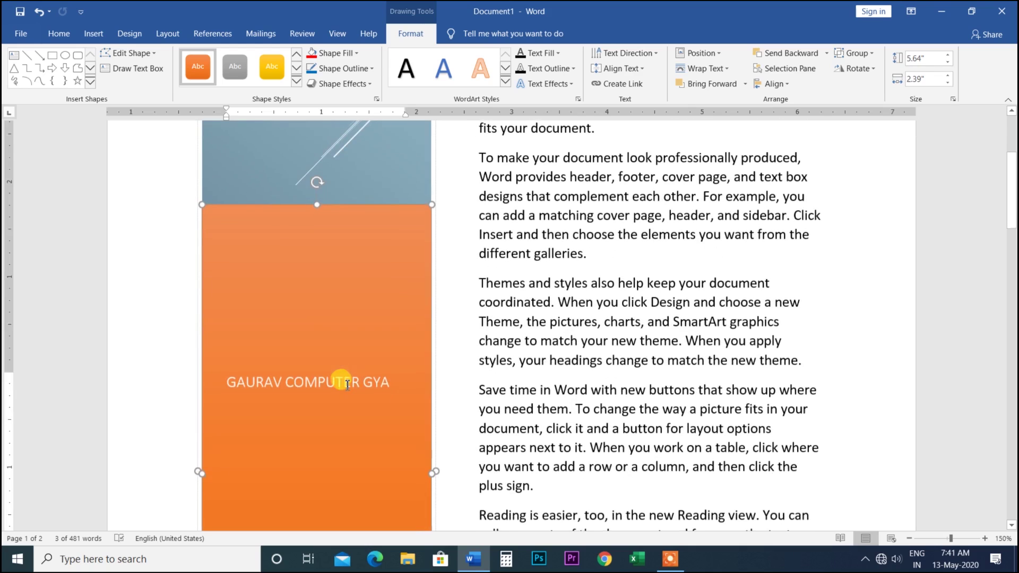
left_click(153, 263)
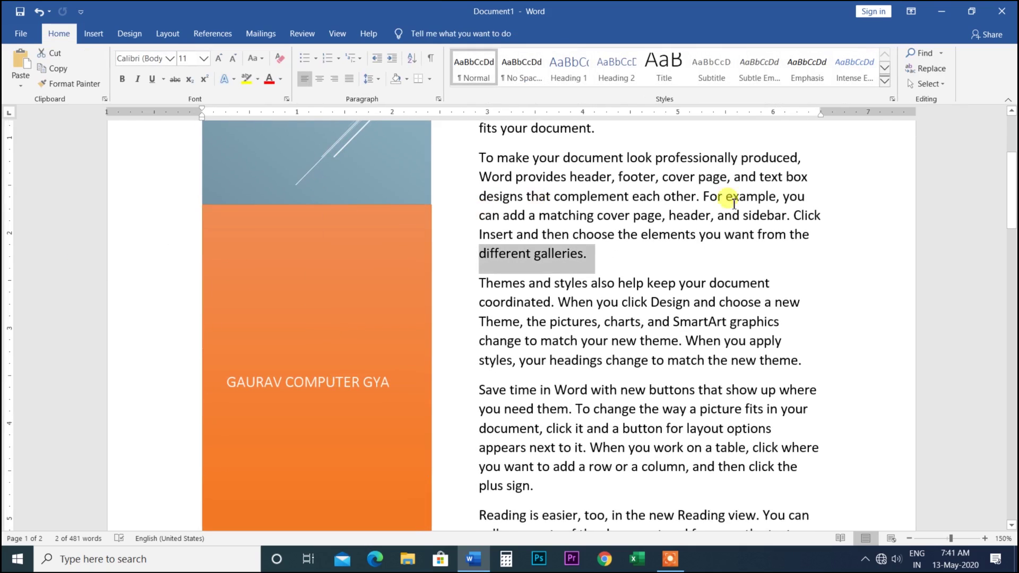
Try resizing the orange text box, undoing each resize.
scroll(345, 228, "up", 3)
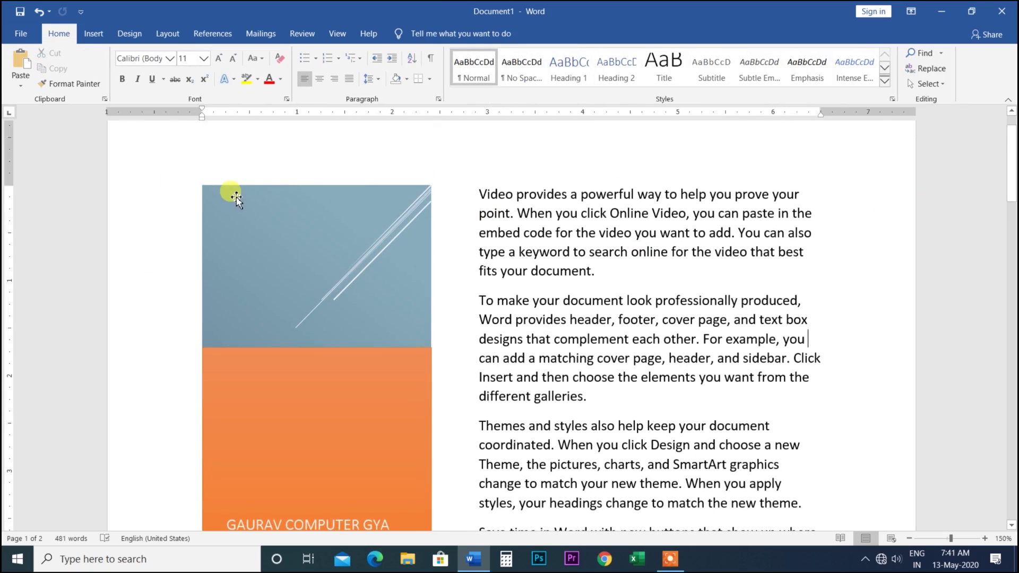
left_click(210, 193)
left_click_drag(199, 179, 295, 341)
scroll(303, 353, "down", 2)
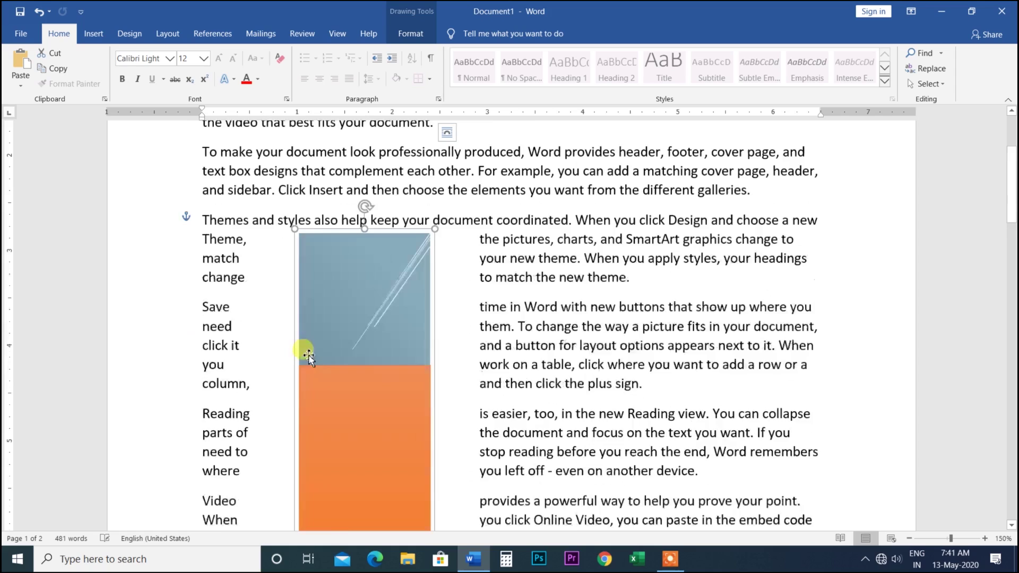
scroll(317, 317, "down", 2)
key("ctrl+z")
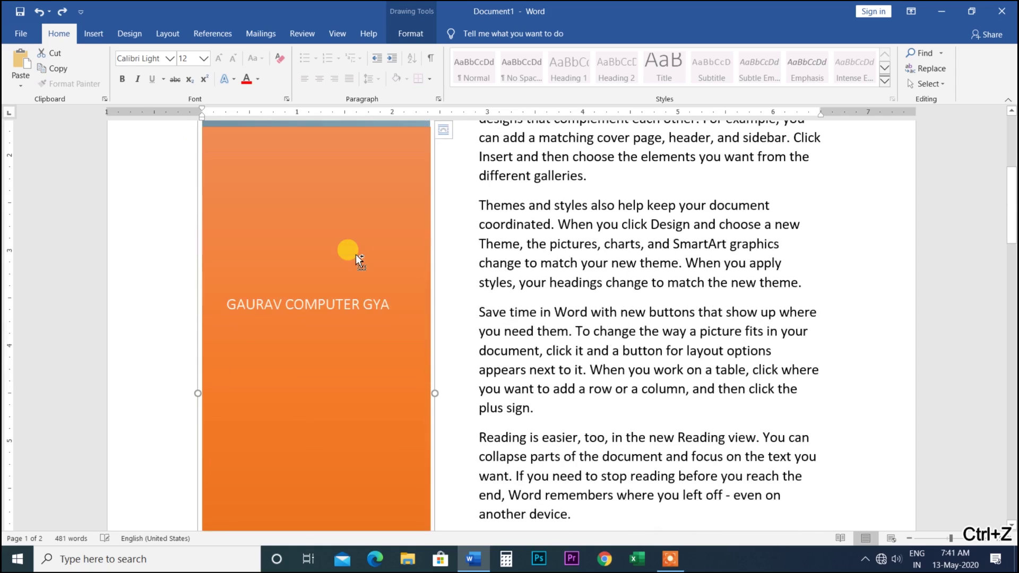
key("ctrl+z")
key("ctrl+z")
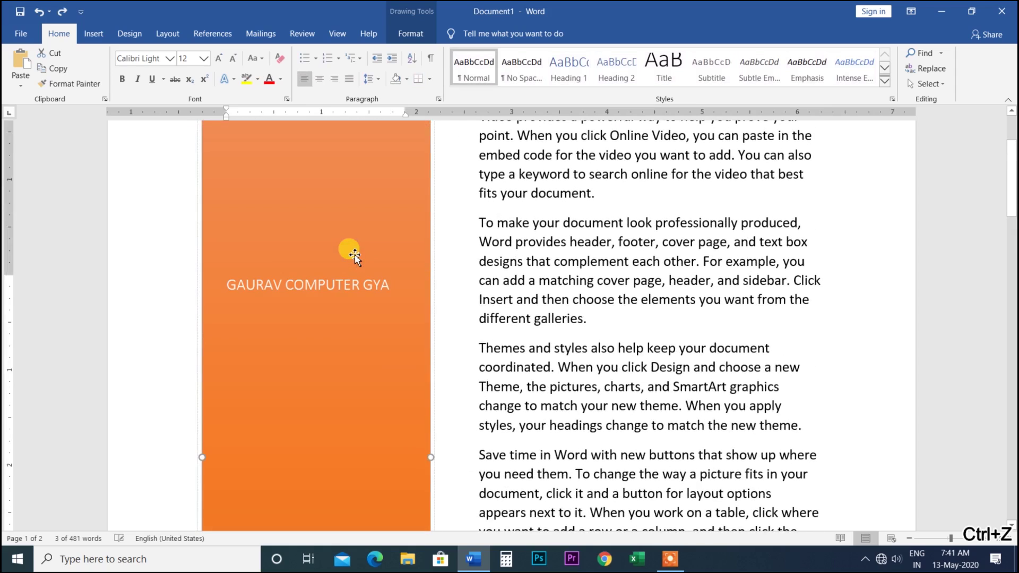
scroll(254, 239, "up", 3)
left_click_drag(202, 232, 350, 366)
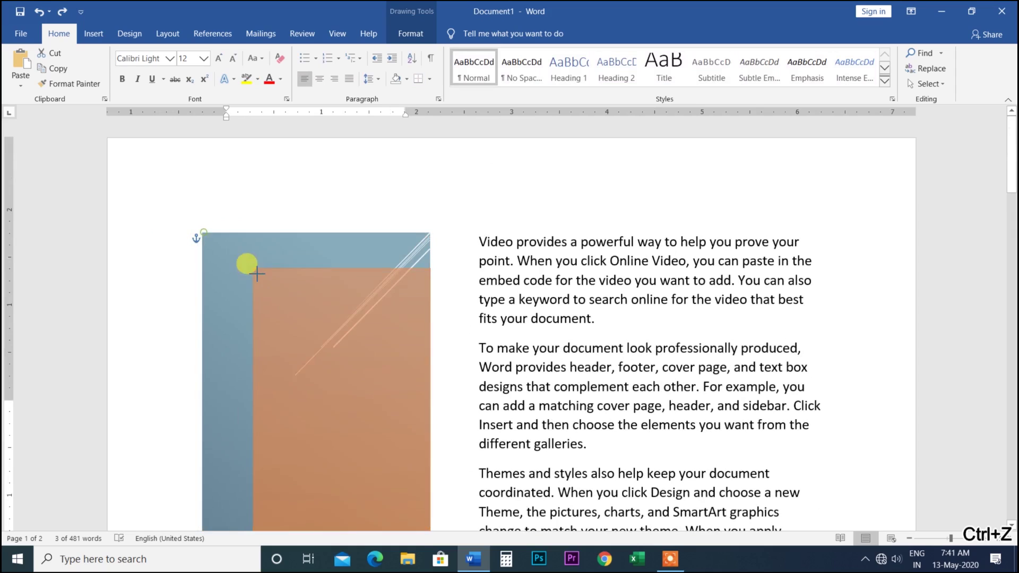
key("ctrl+z")
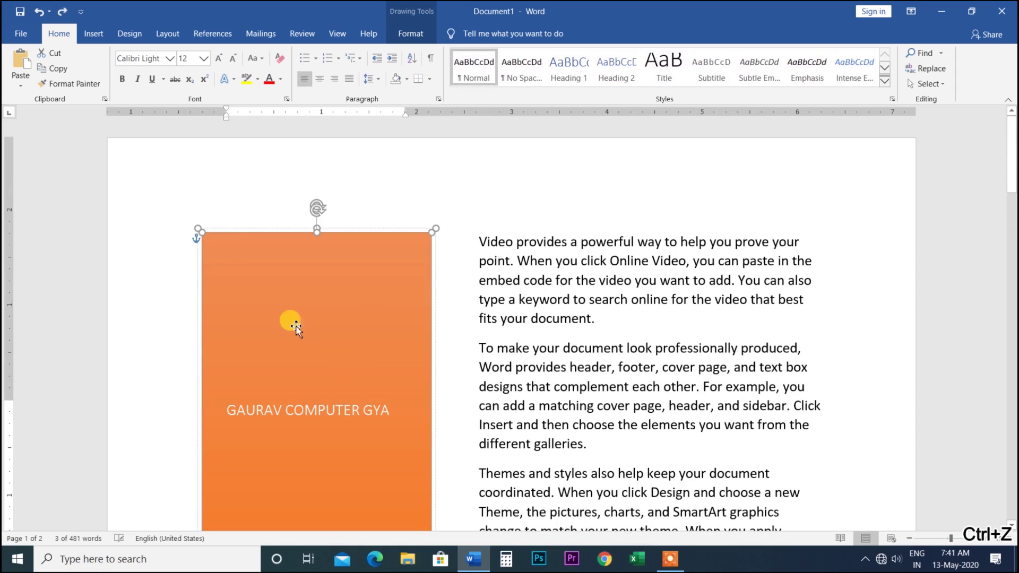
Reshape the orange text box, move it left, then delete it.
left_click_drag(192, 223, 318, 352)
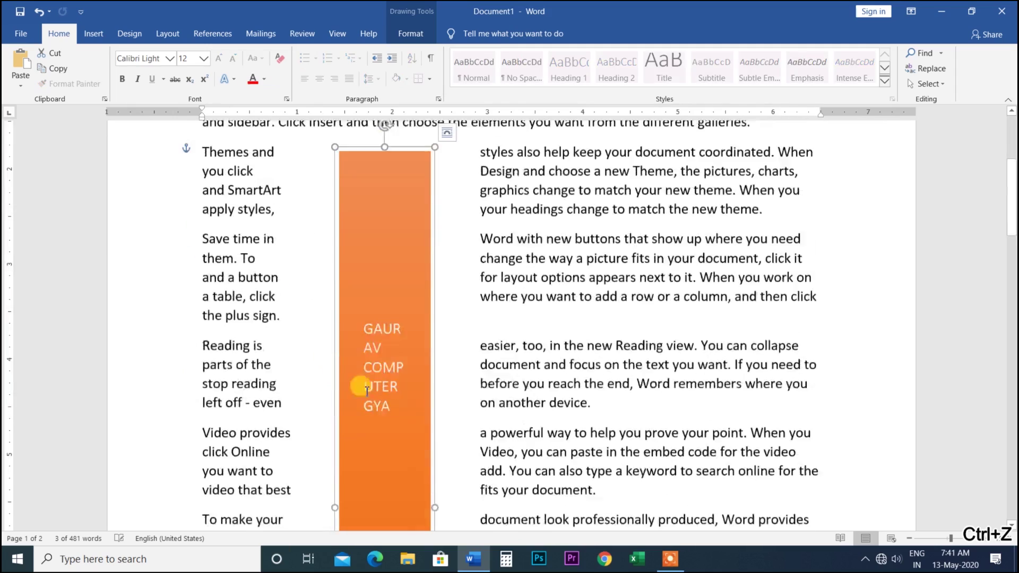
mouse_move(355, 224)
left_mouse_down()
mouse_move(258, 461)
mouse_move(329, 297)
left_mouse_up()
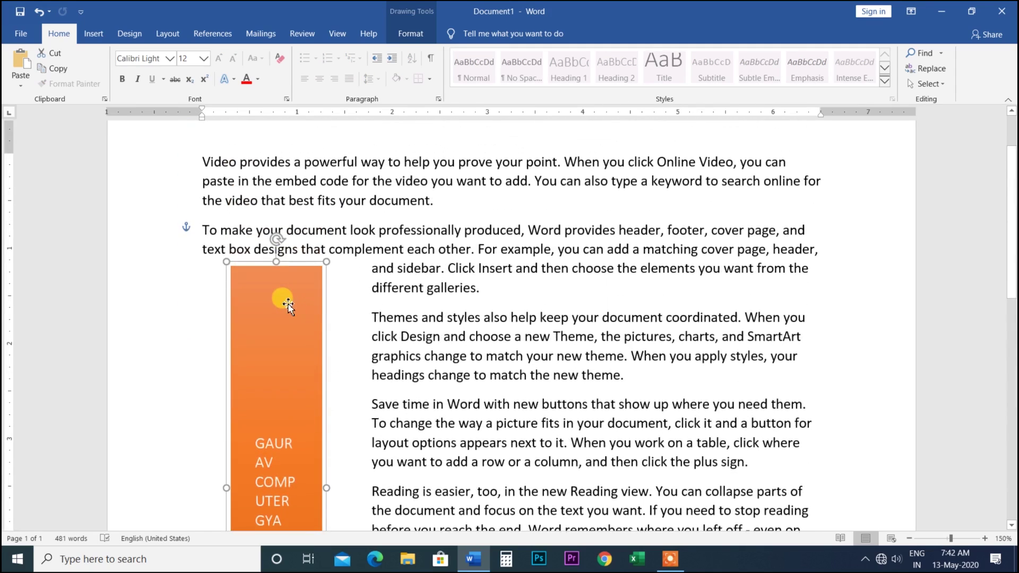
key("Delete")
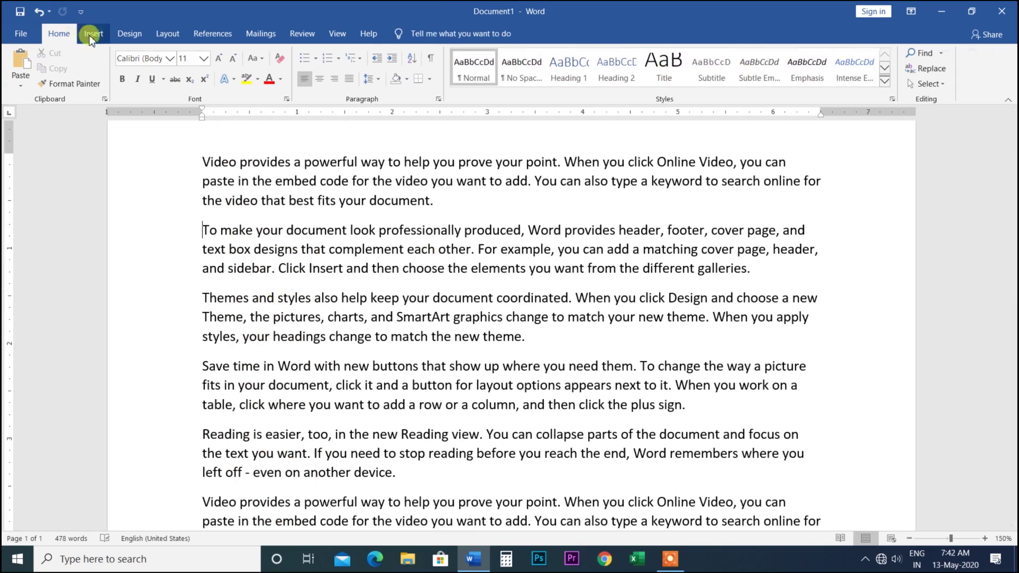
left_click(93, 34)
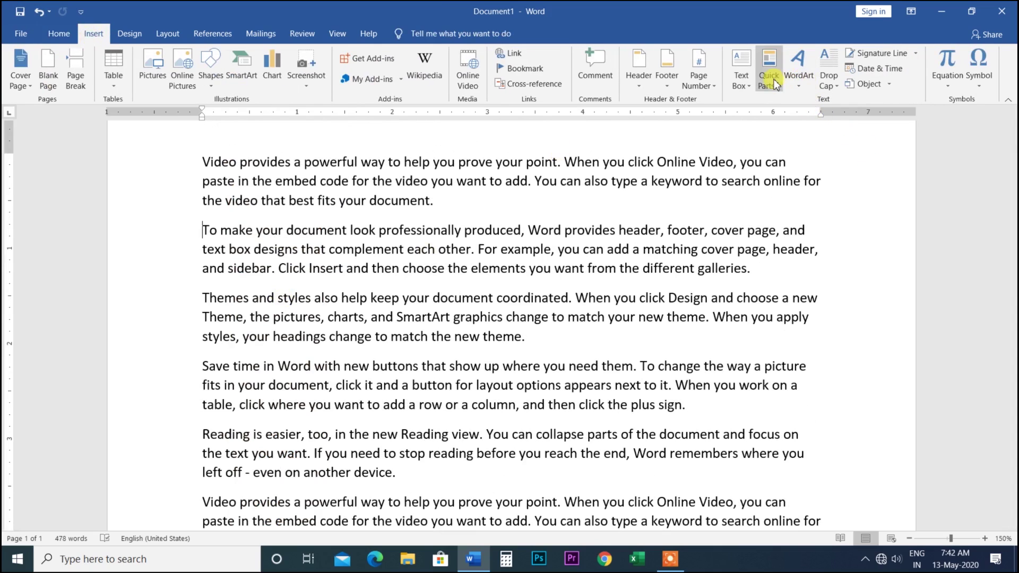
left_click(751, 89)
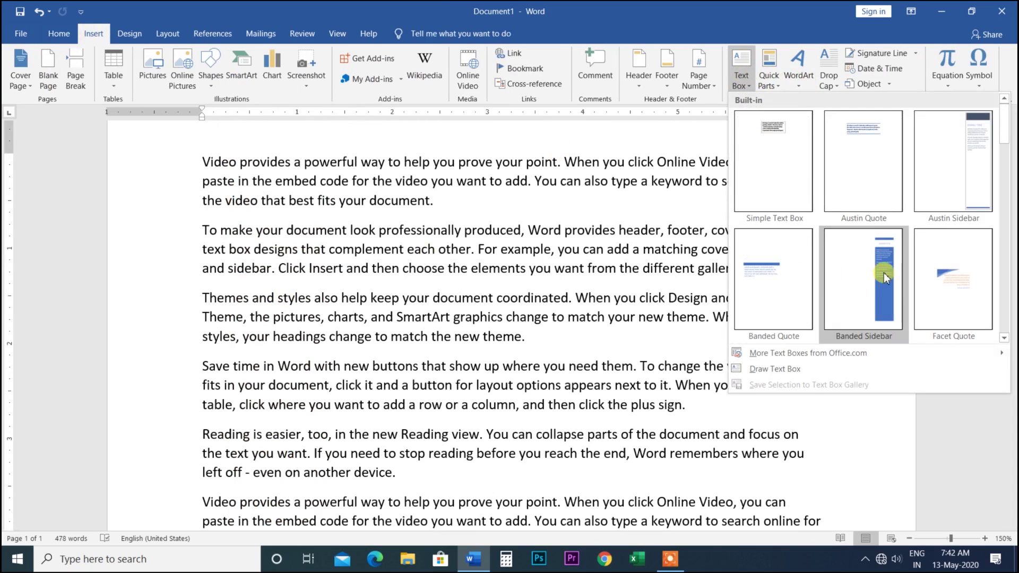
left_click(873, 273)
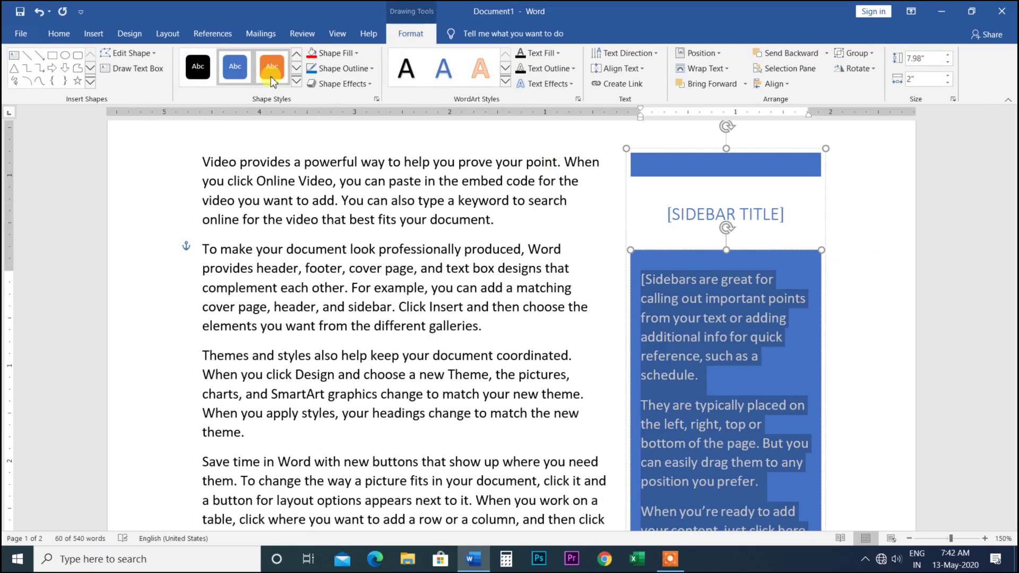
left_click(272, 68)
key("Delete")
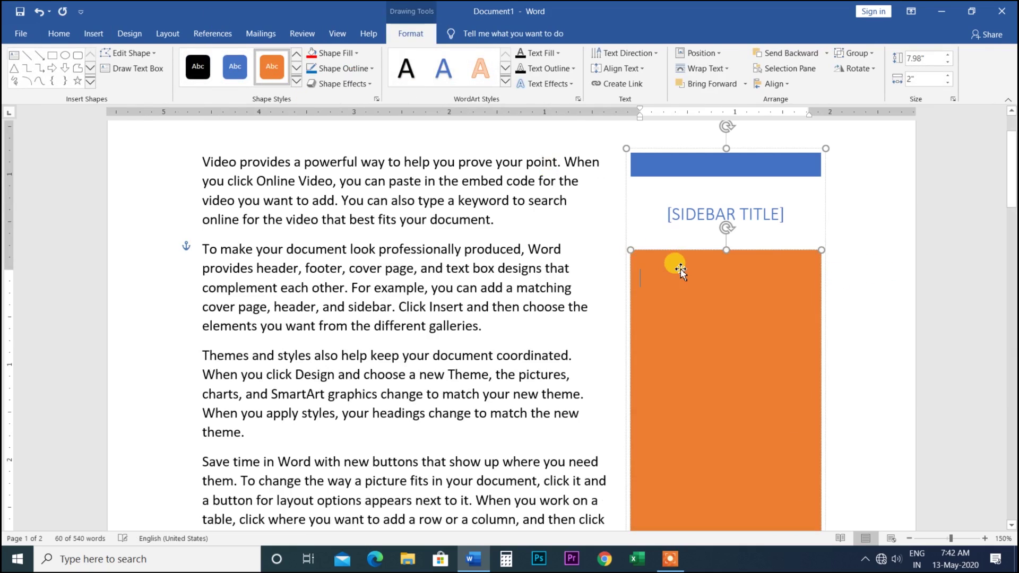
type("gA")
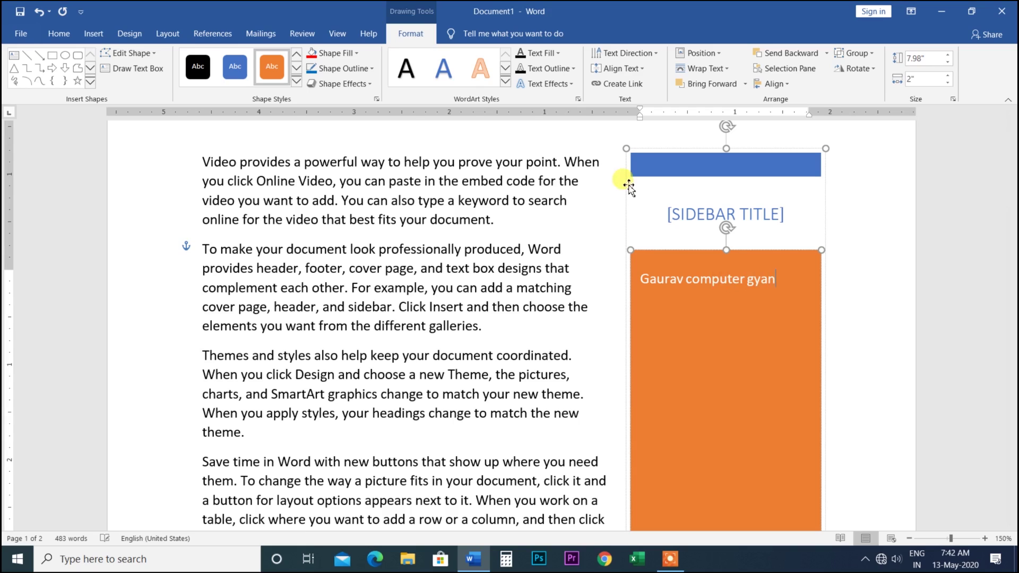
scroll(698, 318, "up", 2)
left_click(733, 269)
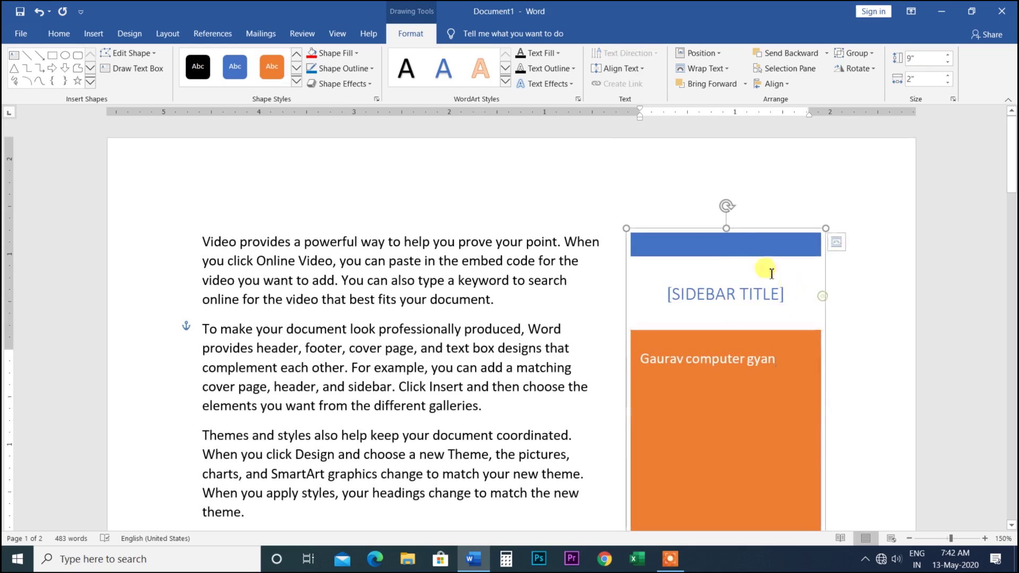
left_click(732, 245)
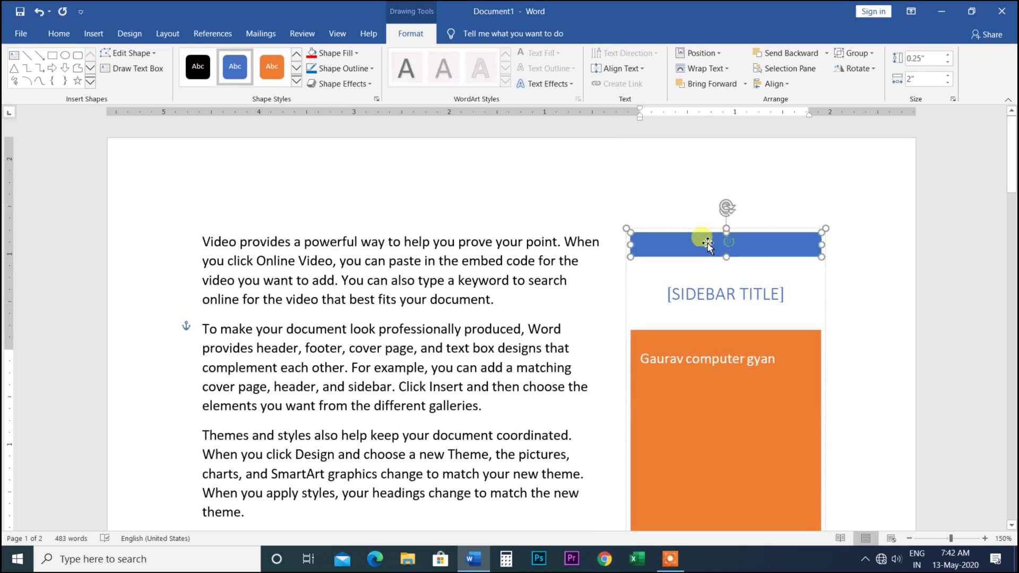
left_click(698, 383)
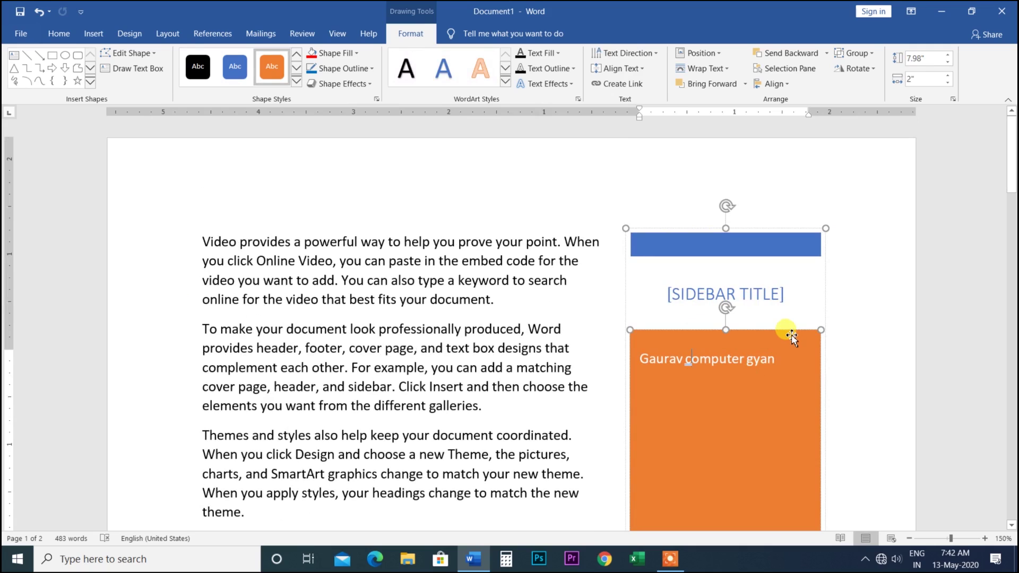
key("Delete")
left_click(743, 244)
key("Delete")
key("Delete")
scroll(748, 297, "down", 5)
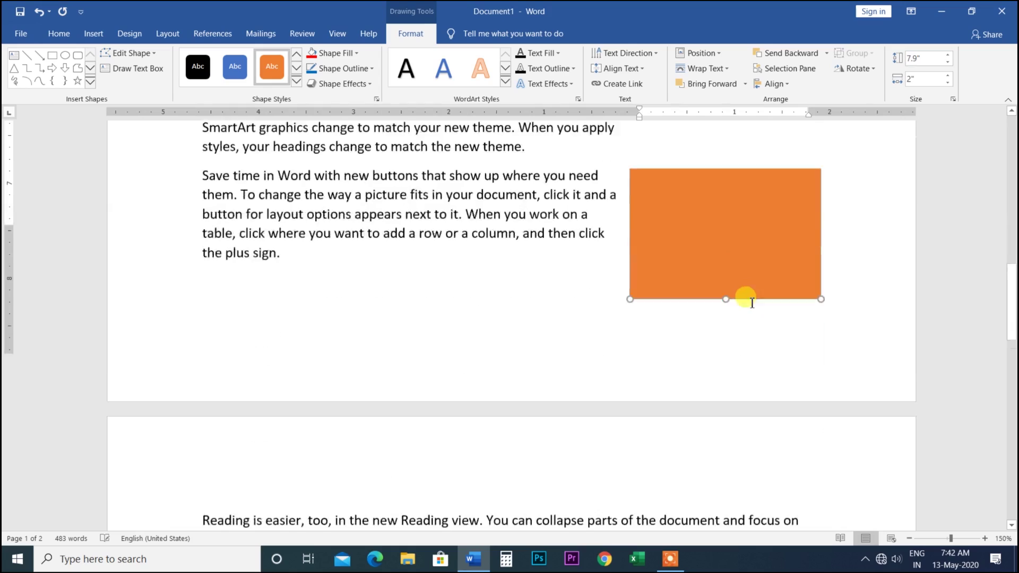
left_click(707, 190)
scroll(701, 212, "up", 10)
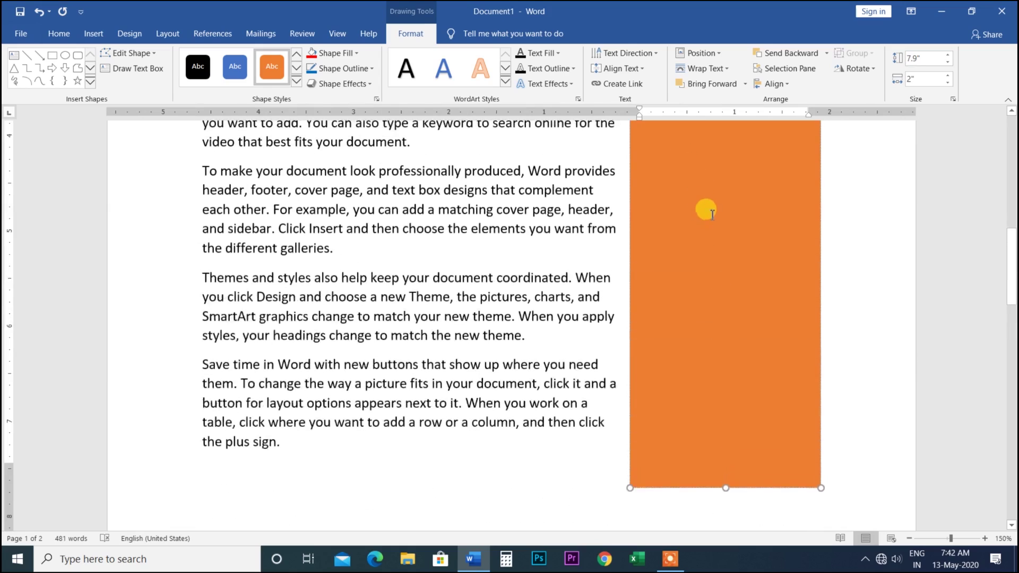
left_click(680, 329)
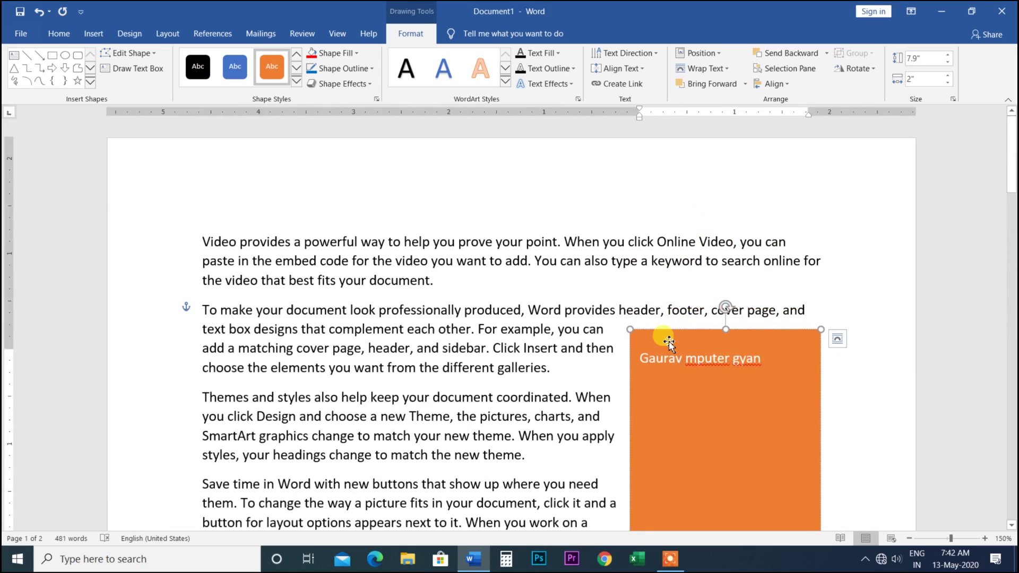
key("Delete")
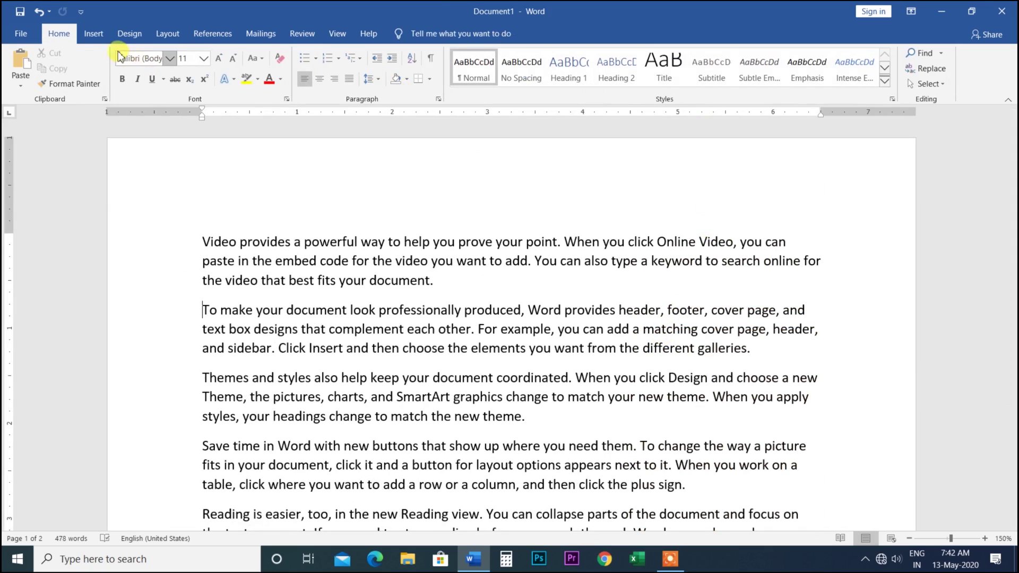
left_click(93, 34)
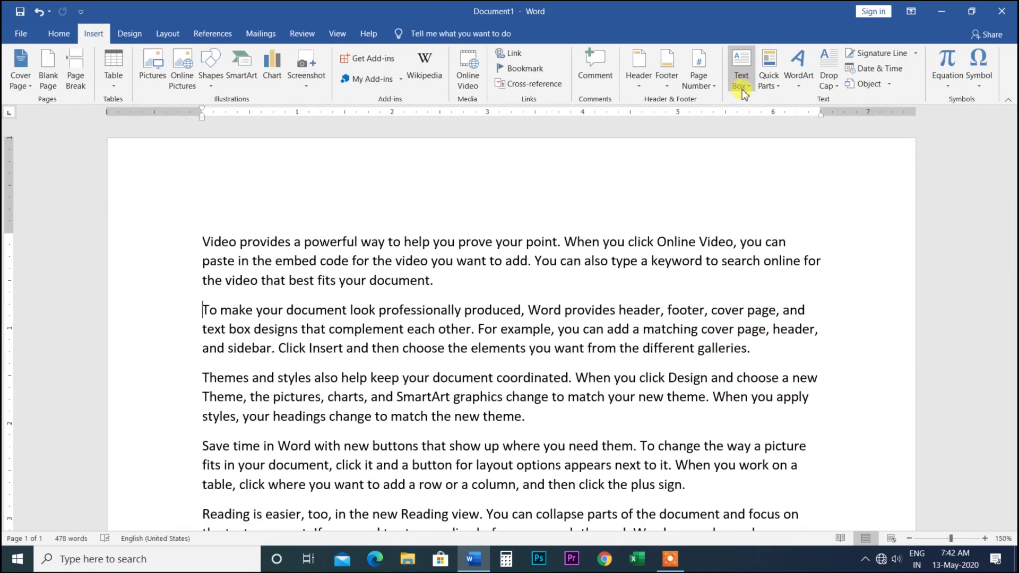
left_click(741, 80)
scroll(822, 284, "down", 5)
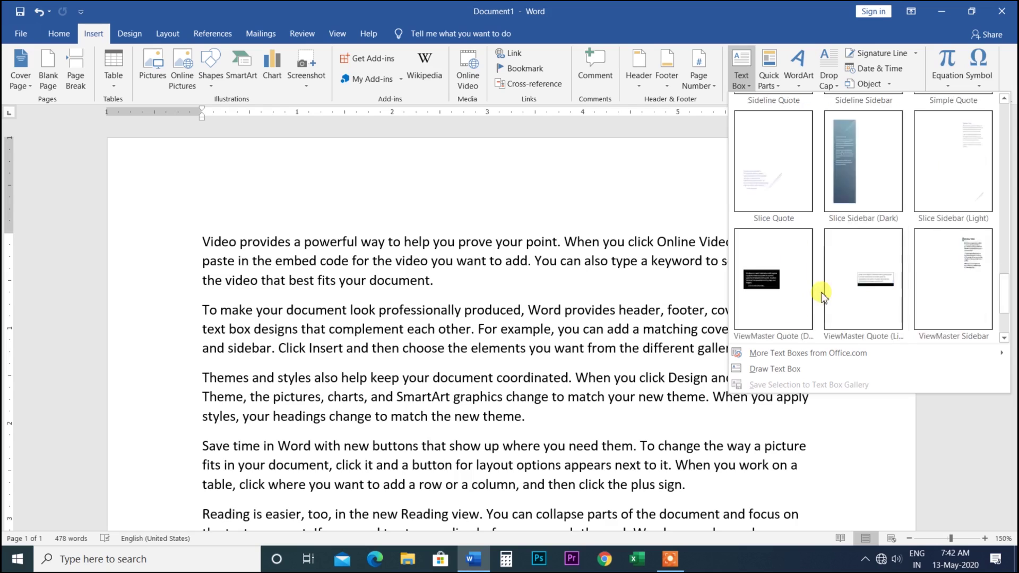
scroll(821, 292, "down", 3)
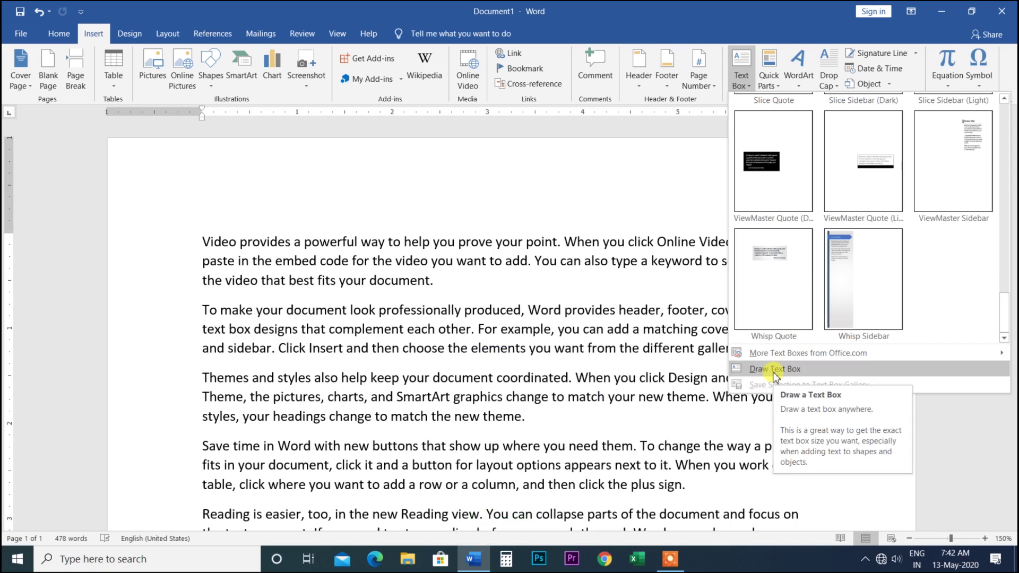
mouse_move(808, 352)
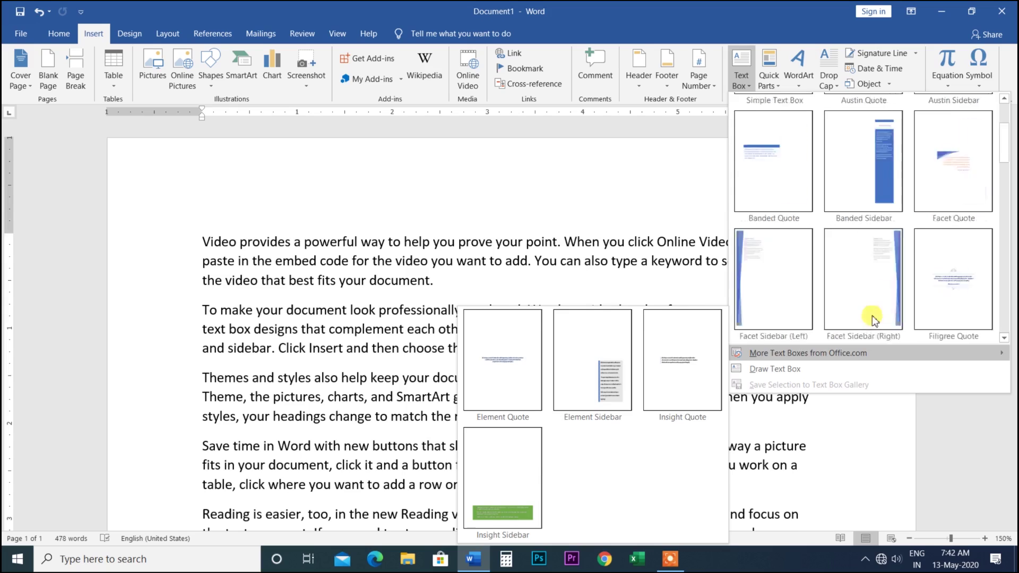
scroll(786, 160, "up", 10)
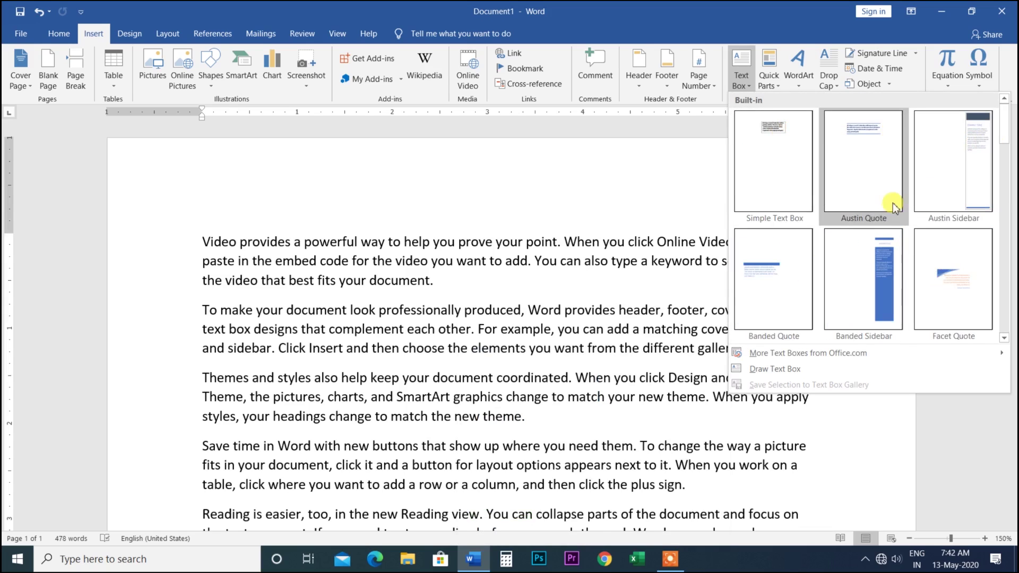
scroll(887, 267, "down", 5)
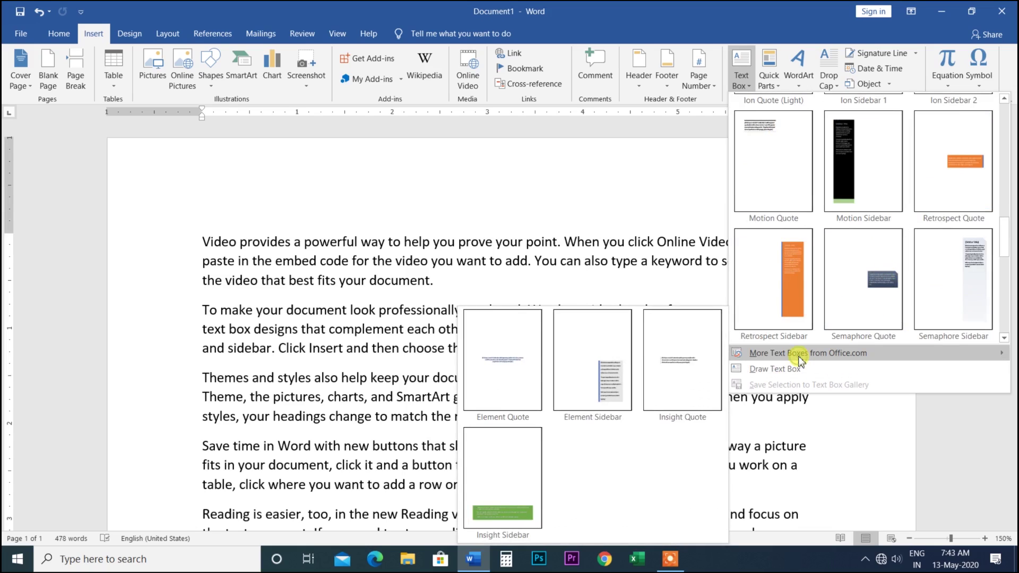
left_click(504, 512)
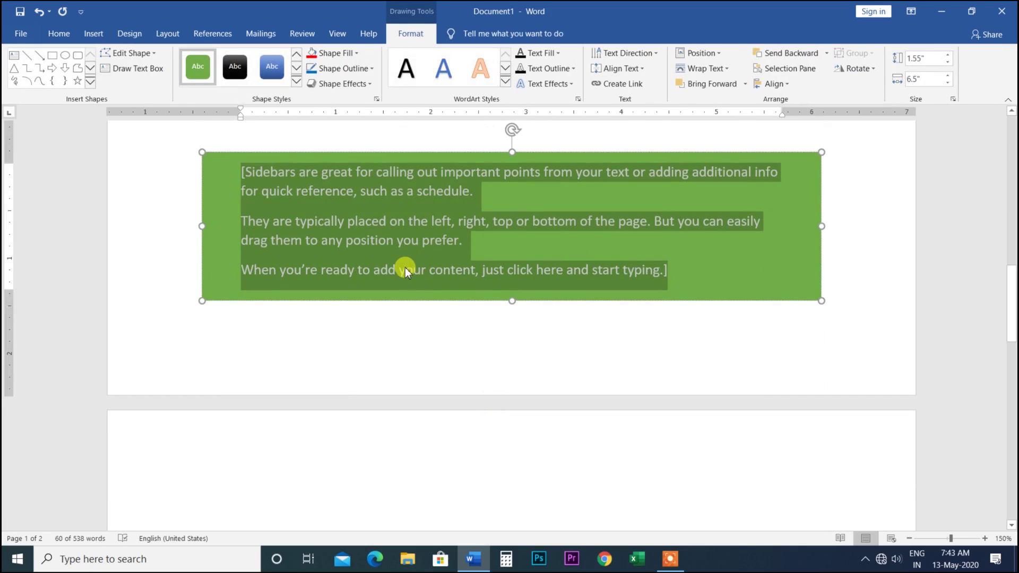
key("ctrl+z")
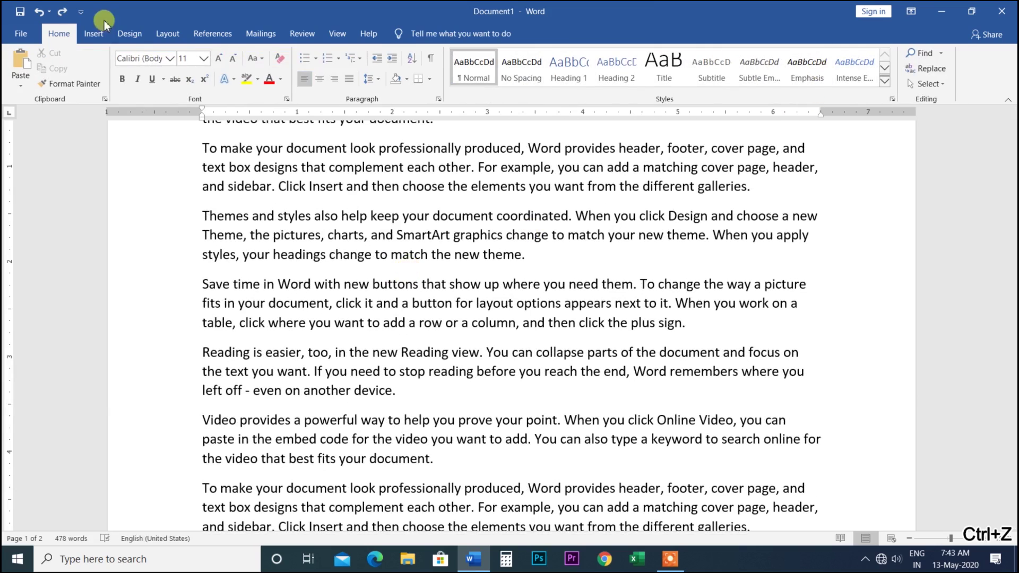
left_click(97, 35)
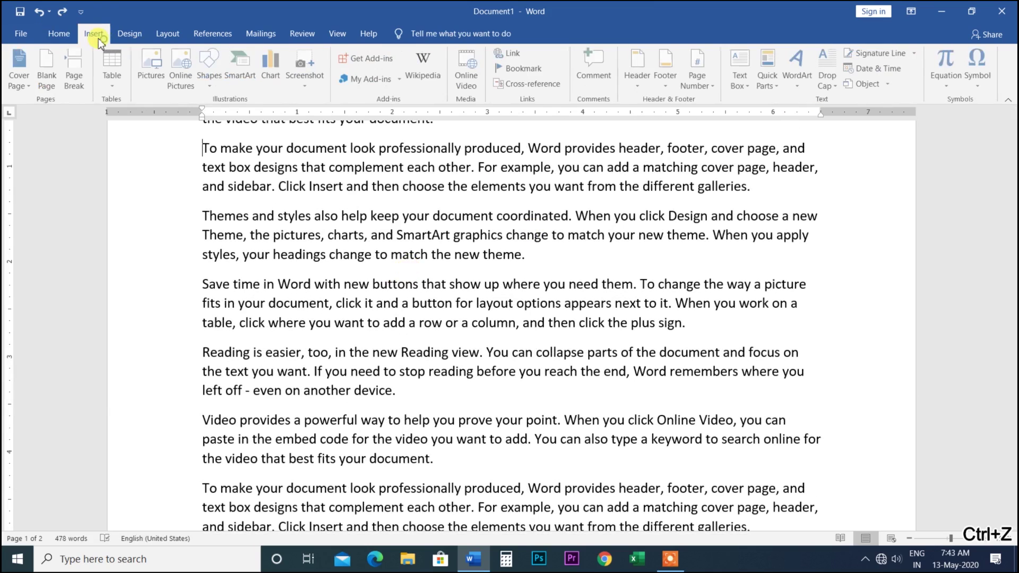
left_click(744, 80)
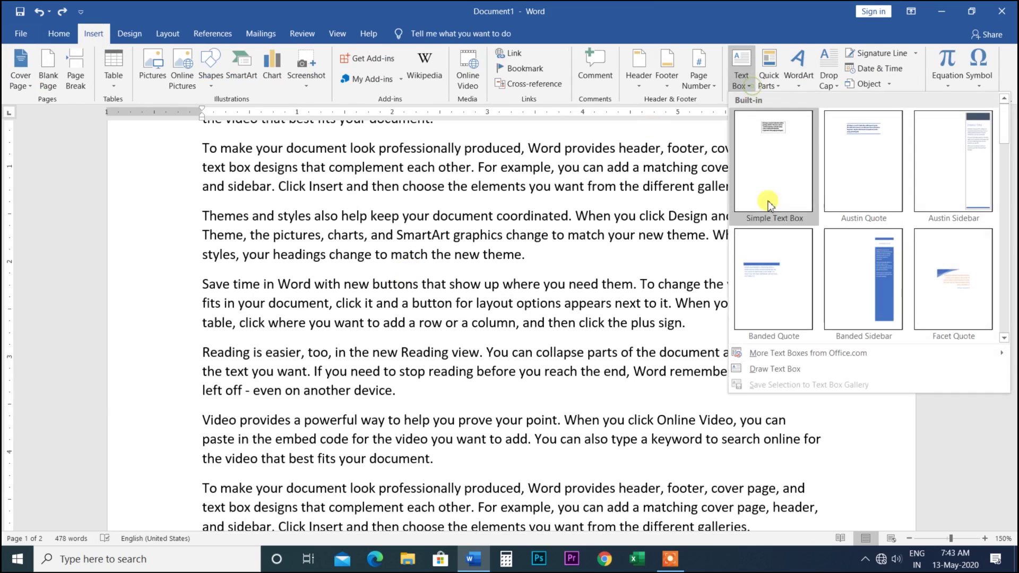
left_click(775, 369)
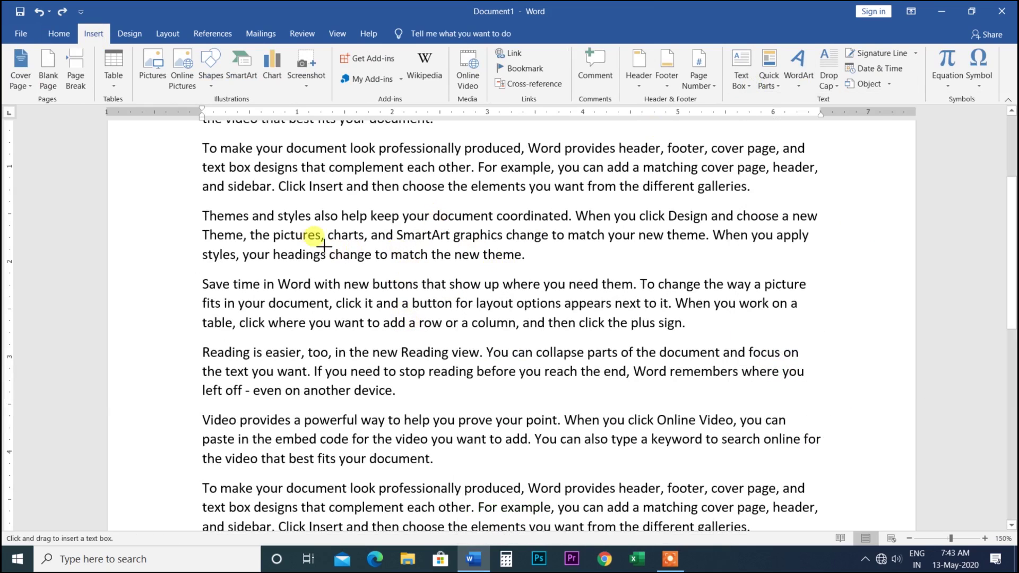
scroll(438, 363, "down", 3)
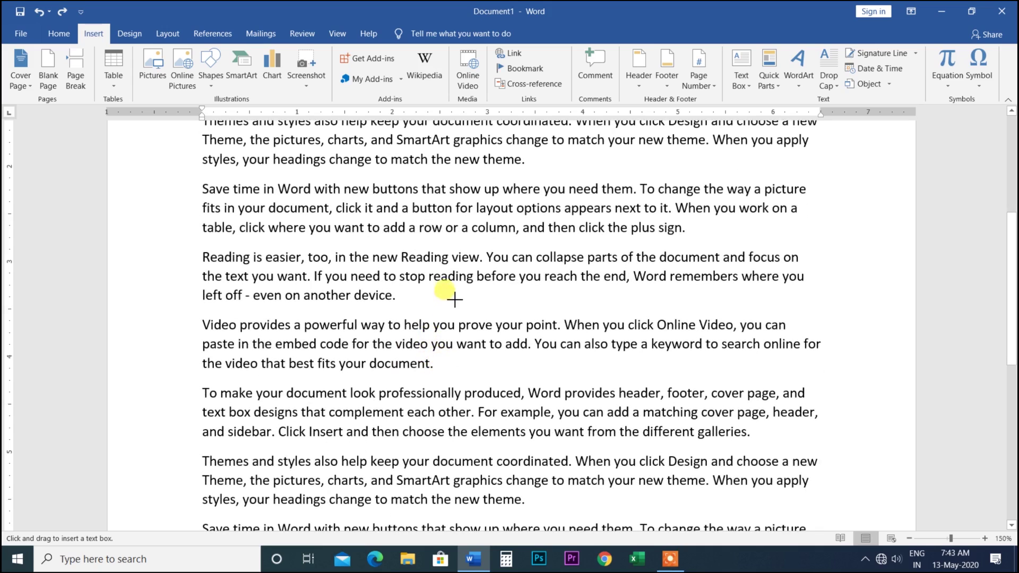
left_click_drag(438, 284, 668, 323)
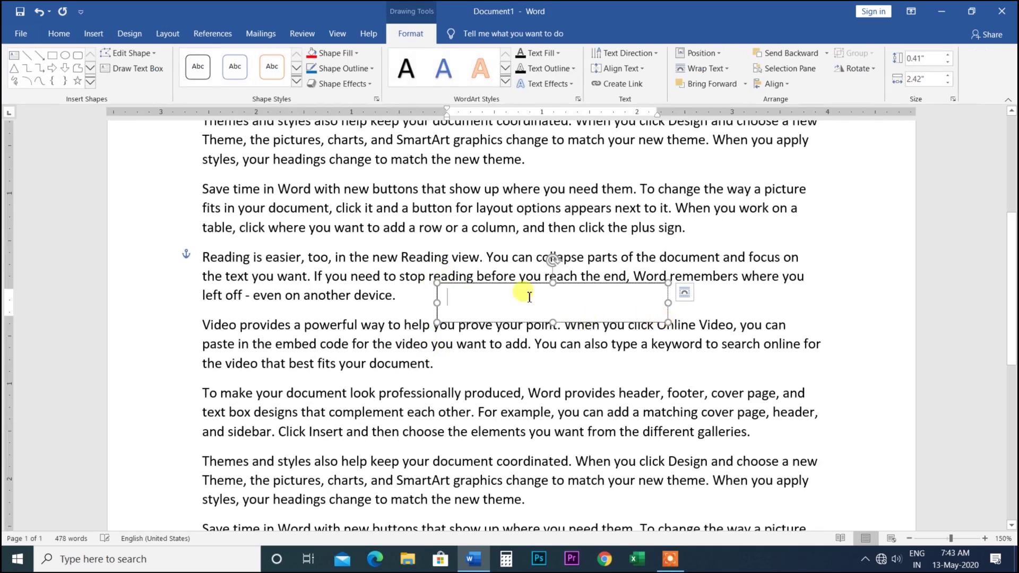
type("gaurav")
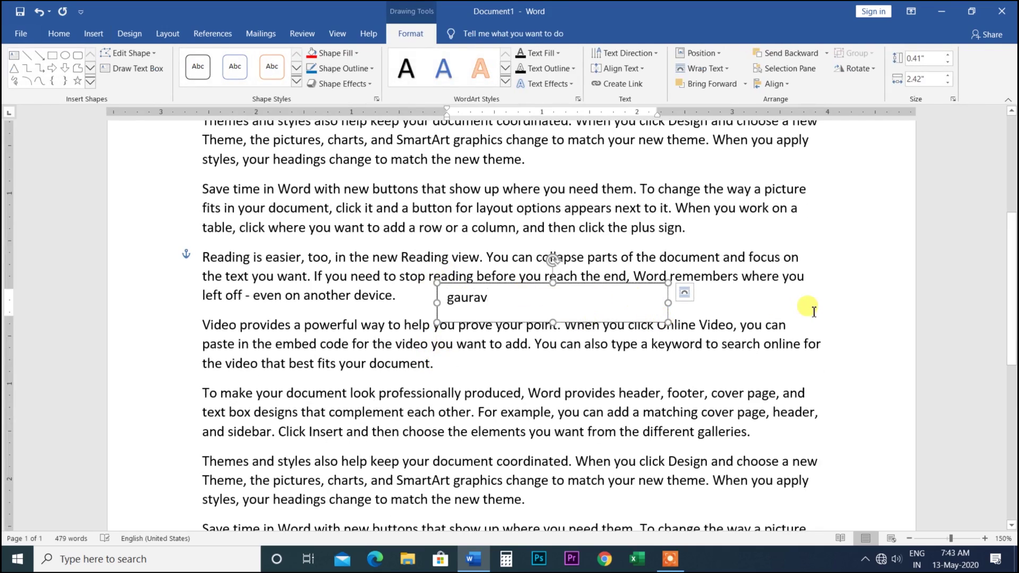
left_click(533, 282)
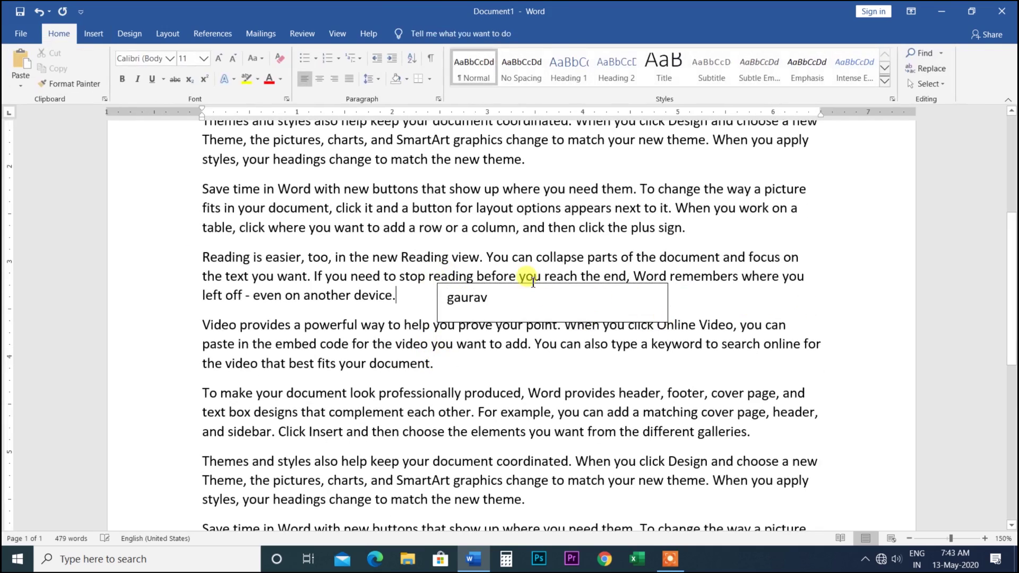
left_click(475, 293)
left_click(448, 289)
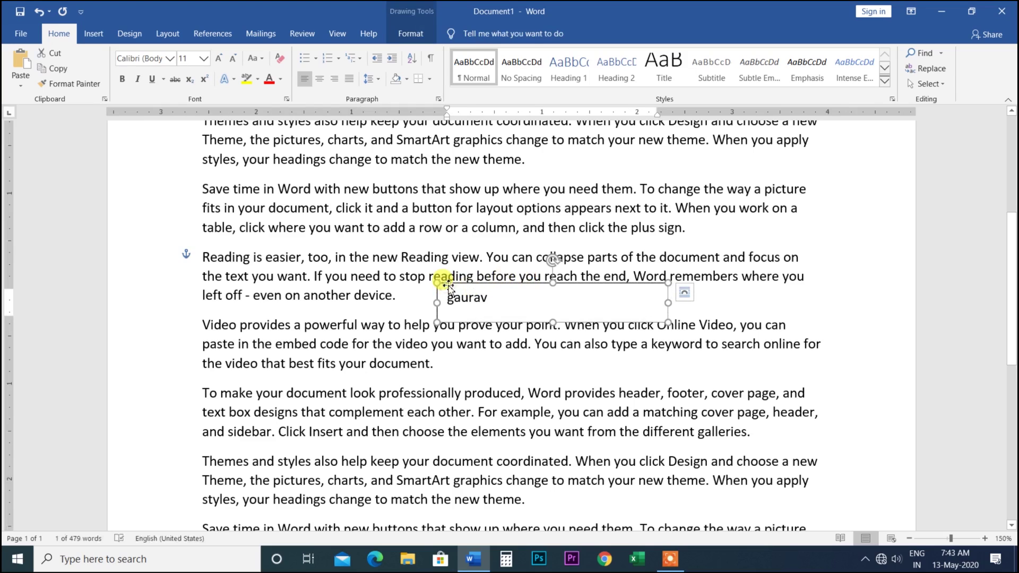
key("Delete")
Draw a text box beneath the Reading-view paragraph and enlarge it to about 0.89 by 1.41 inches.
left_click(94, 34)
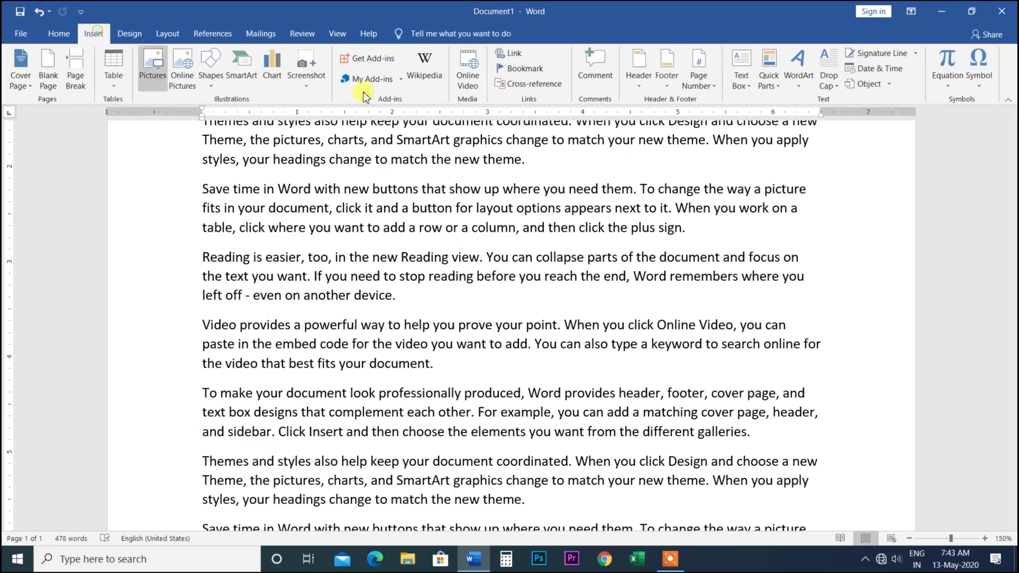
left_click(743, 80)
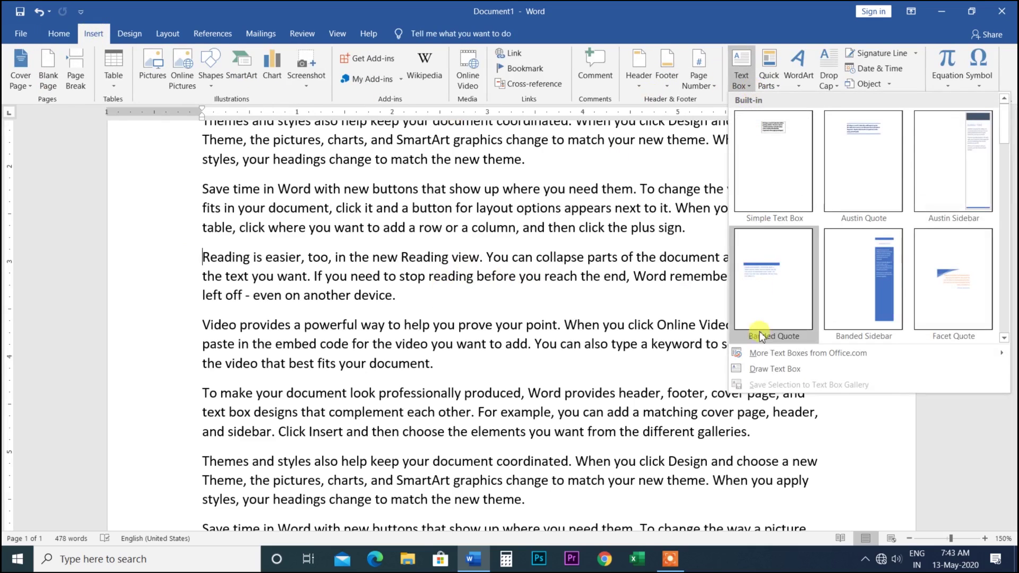
left_click(772, 374)
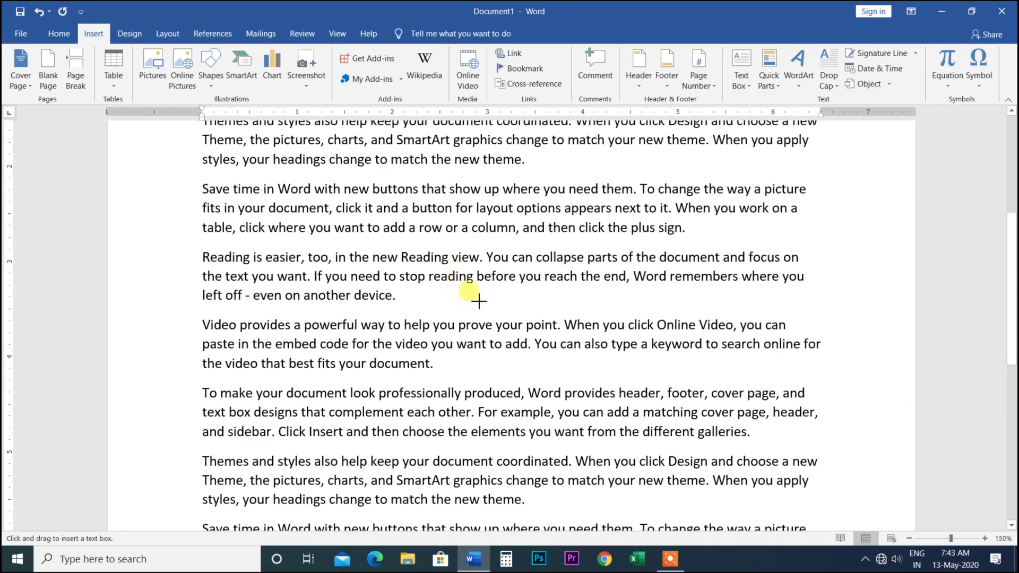
left_click_drag(461, 293, 525, 308)
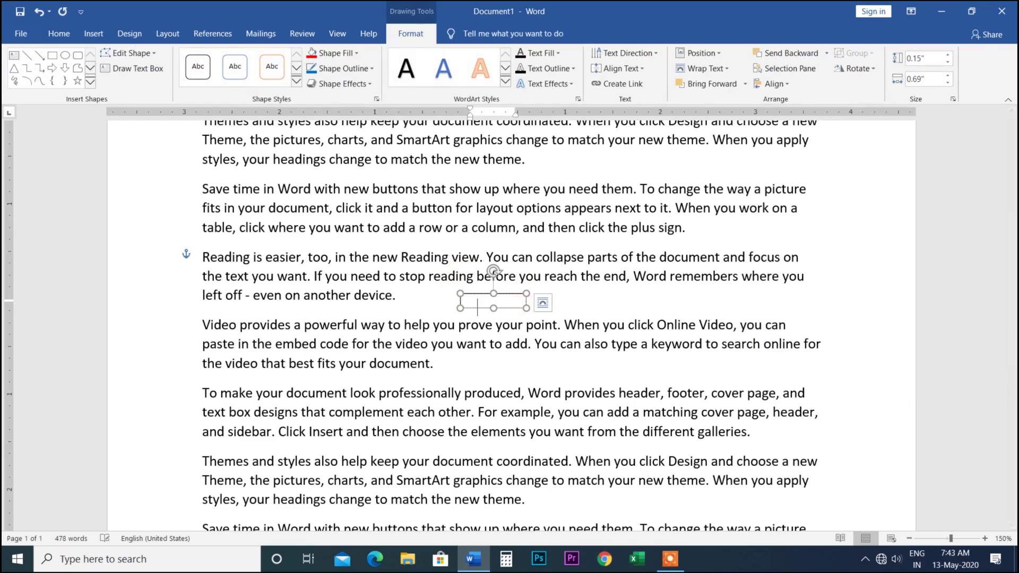
left_click_drag(526, 308, 594, 379)
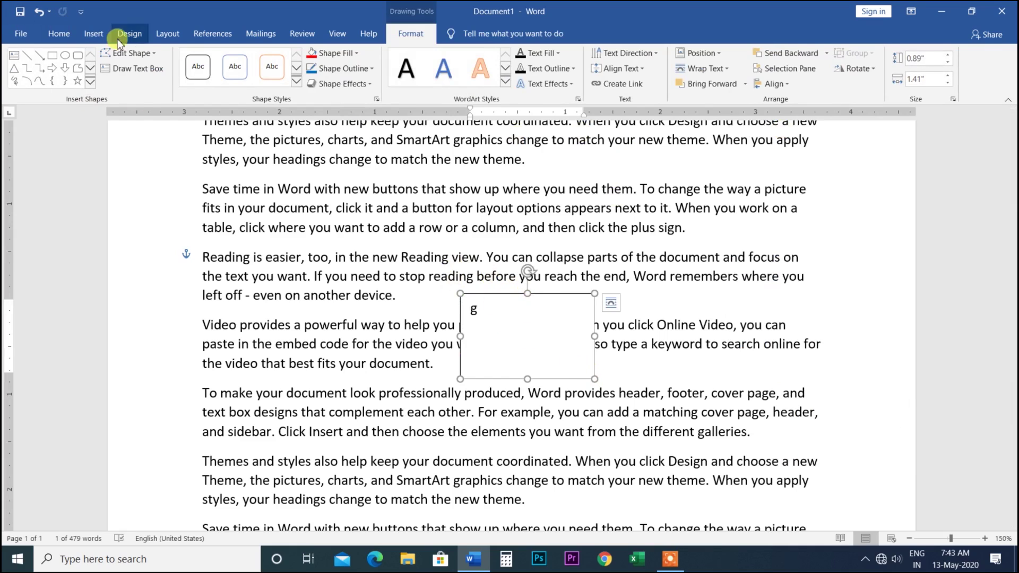
left_click(96, 34)
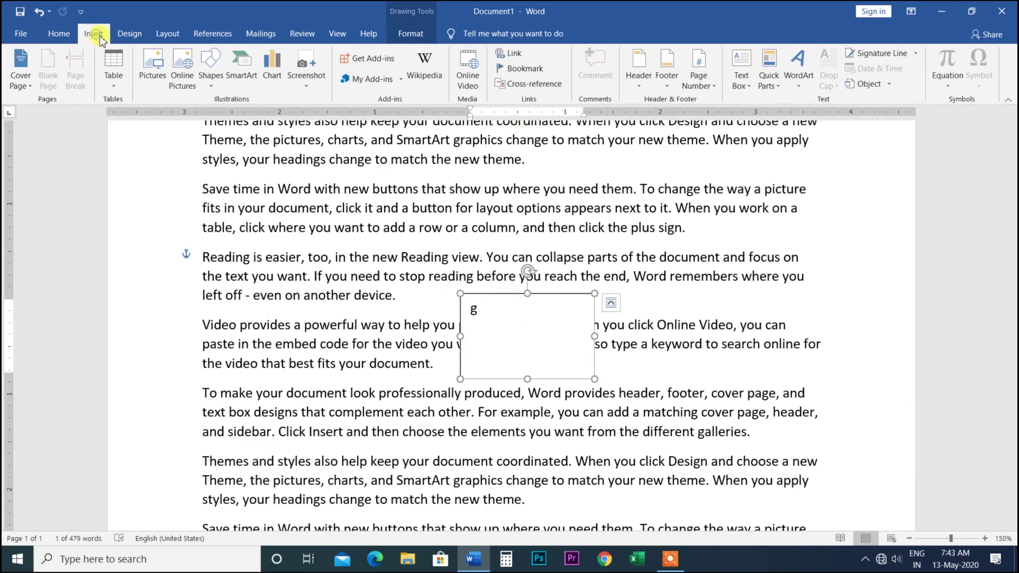
left_click(744, 82)
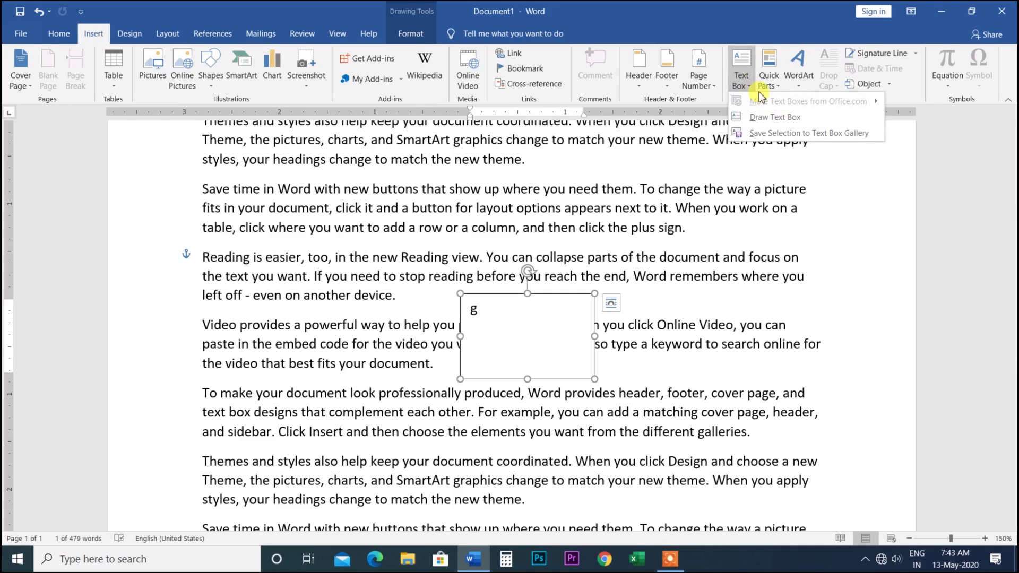
left_click(746, 85)
left_click(745, 85)
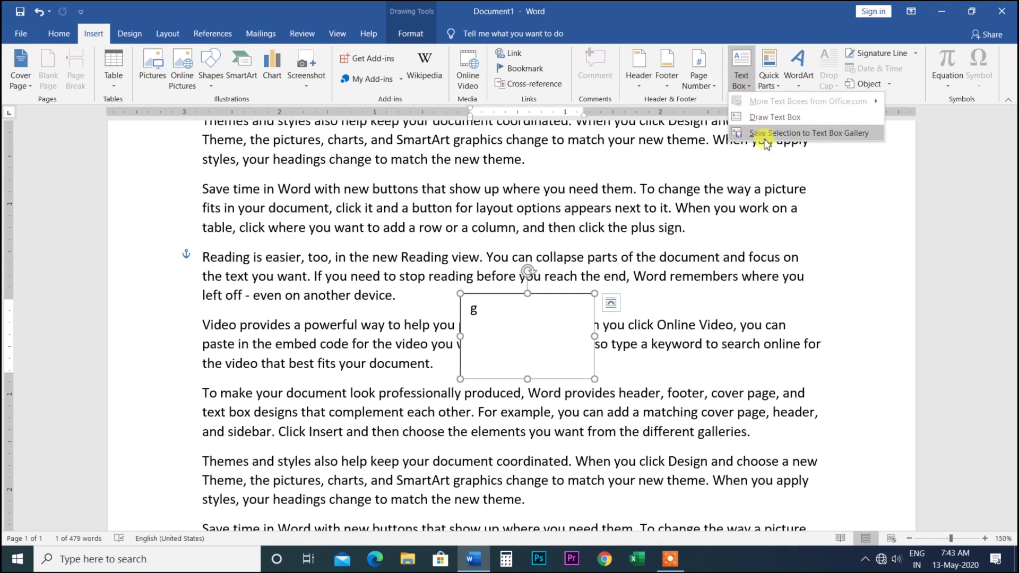
left_click(783, 217)
left_click(682, 254)
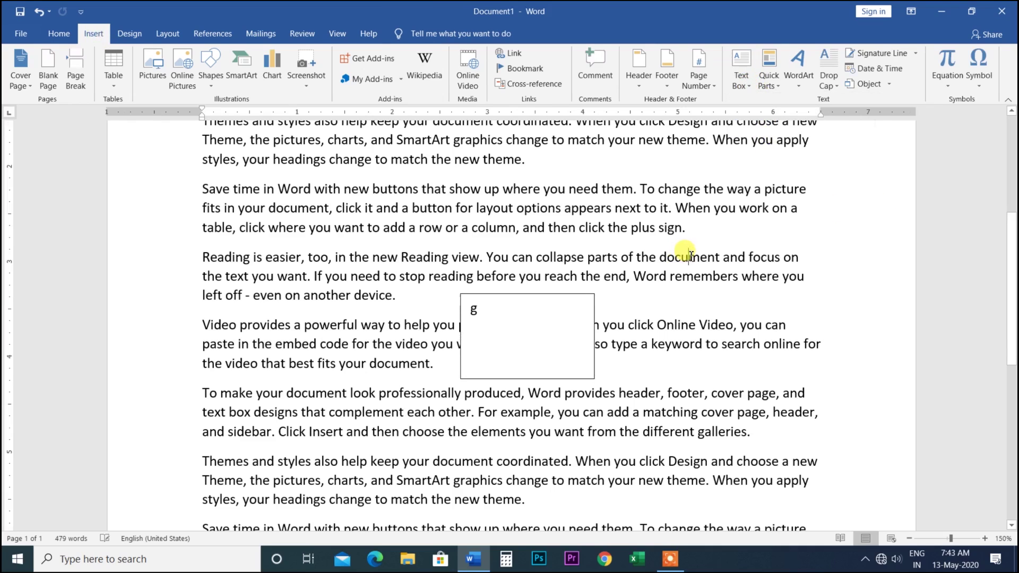
left_click(742, 85)
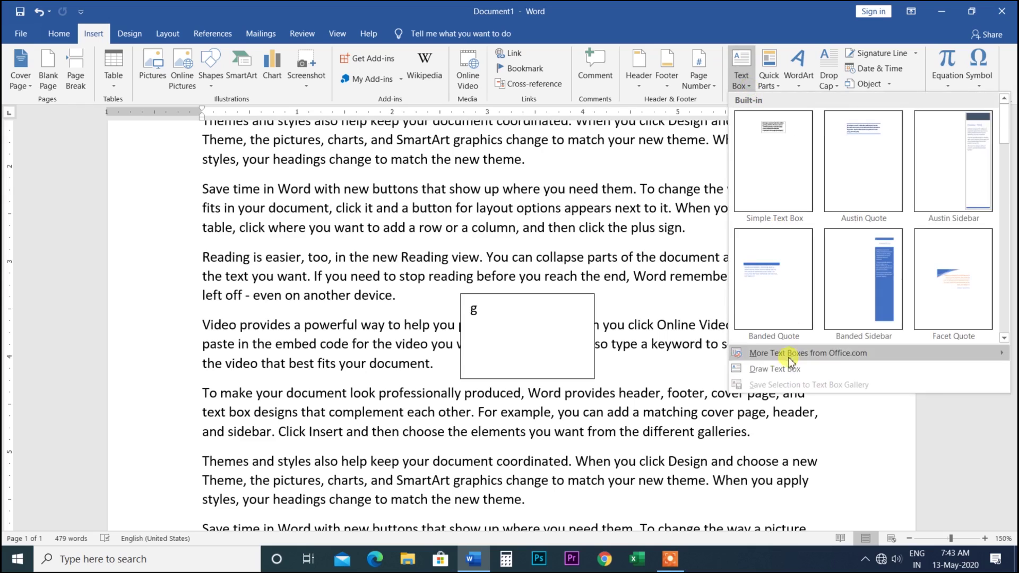
left_click(536, 319)
left_click(530, 298)
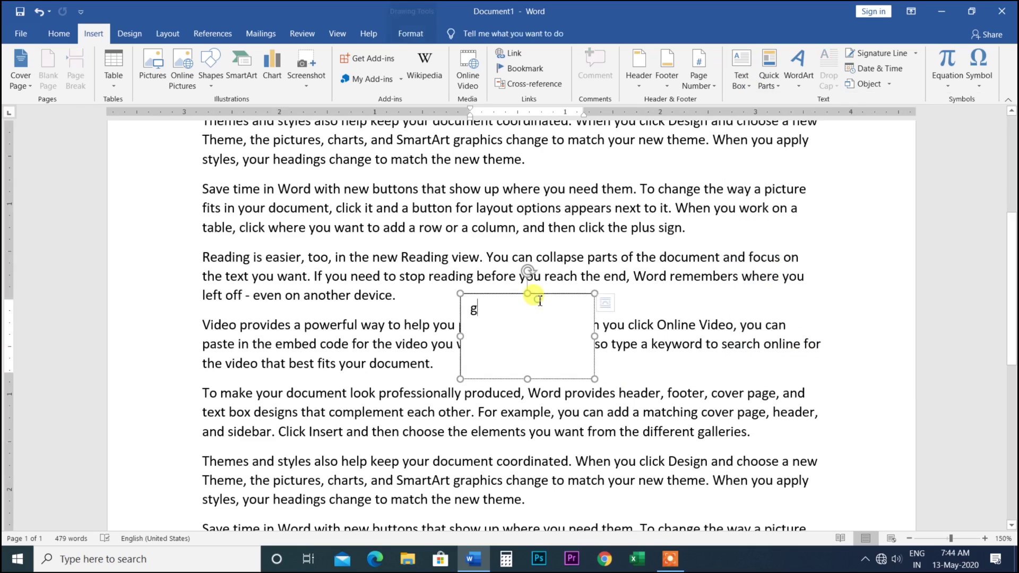
left_click(748, 87)
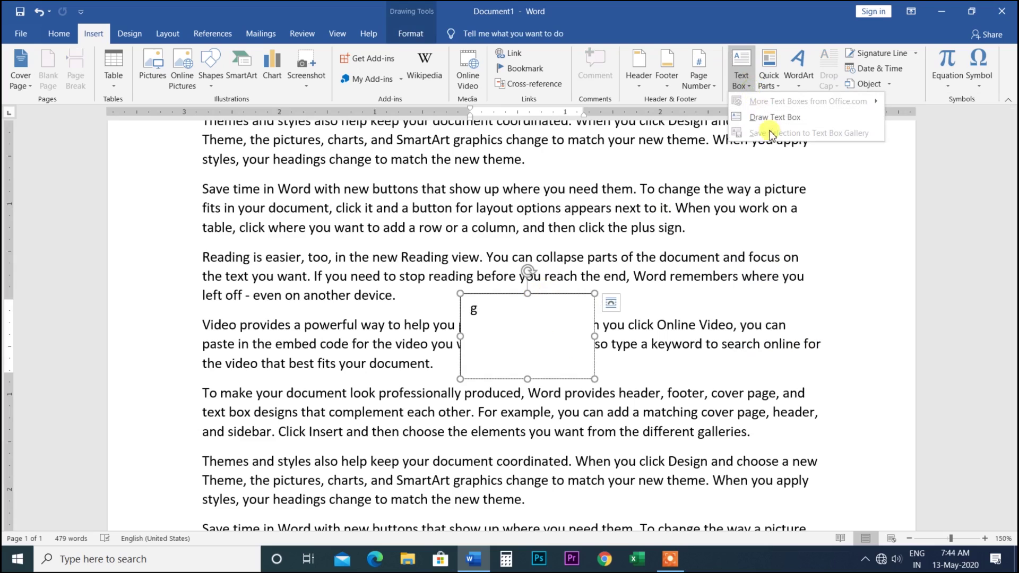
left_click(528, 289)
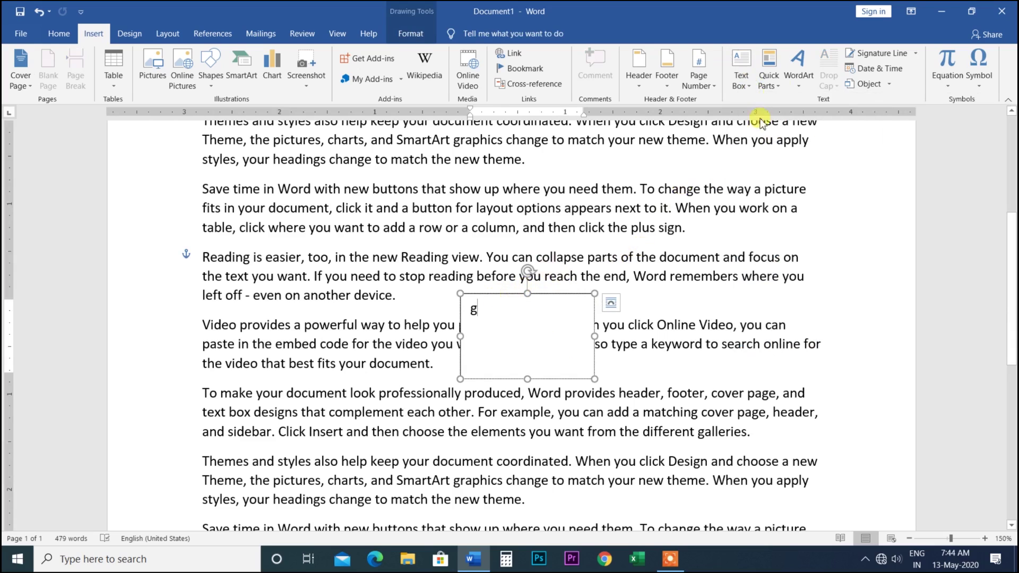
left_click(748, 87)
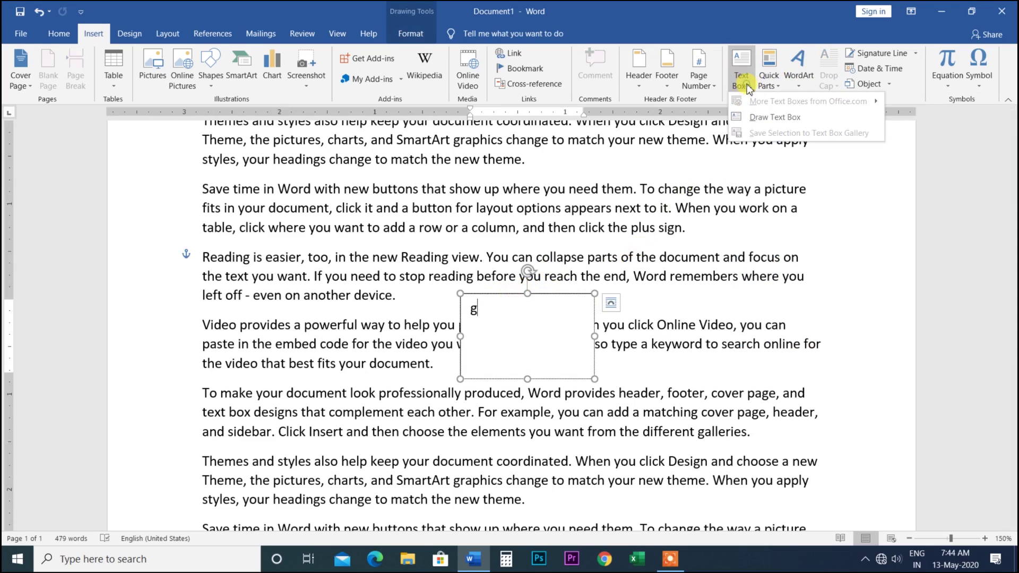
left_click(497, 295)
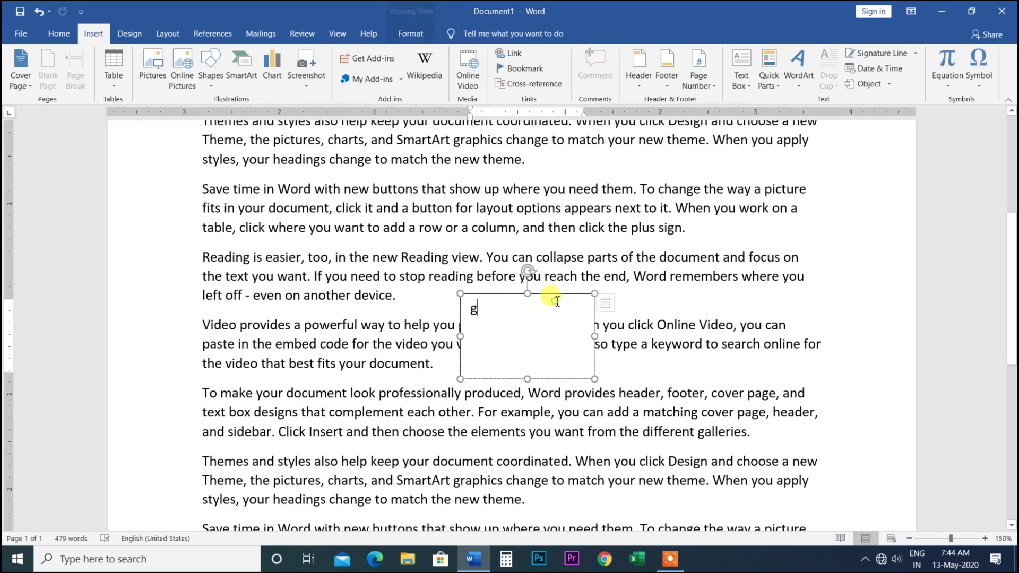
left_click(742, 85)
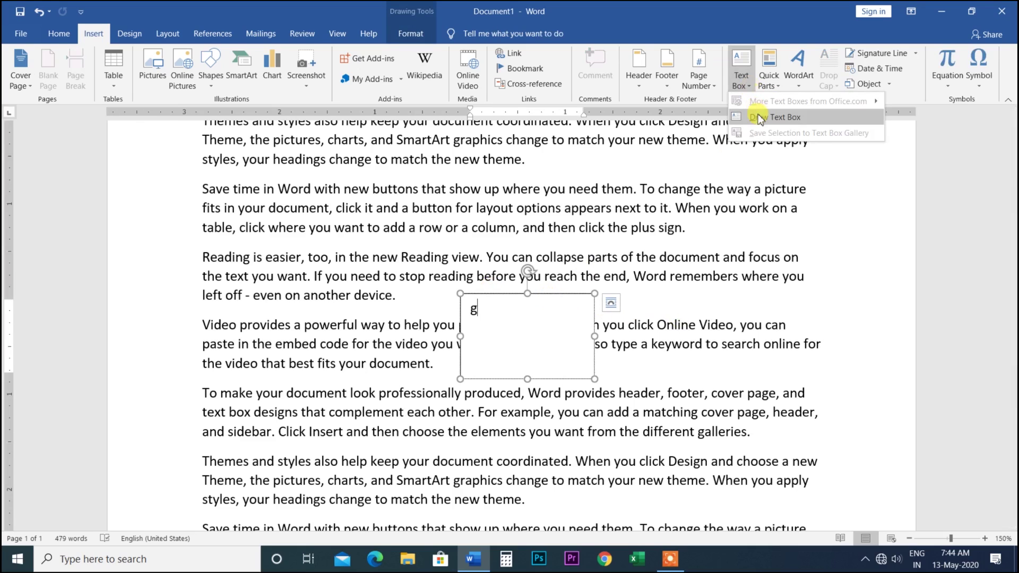
left_click(465, 295)
left_click(466, 296)
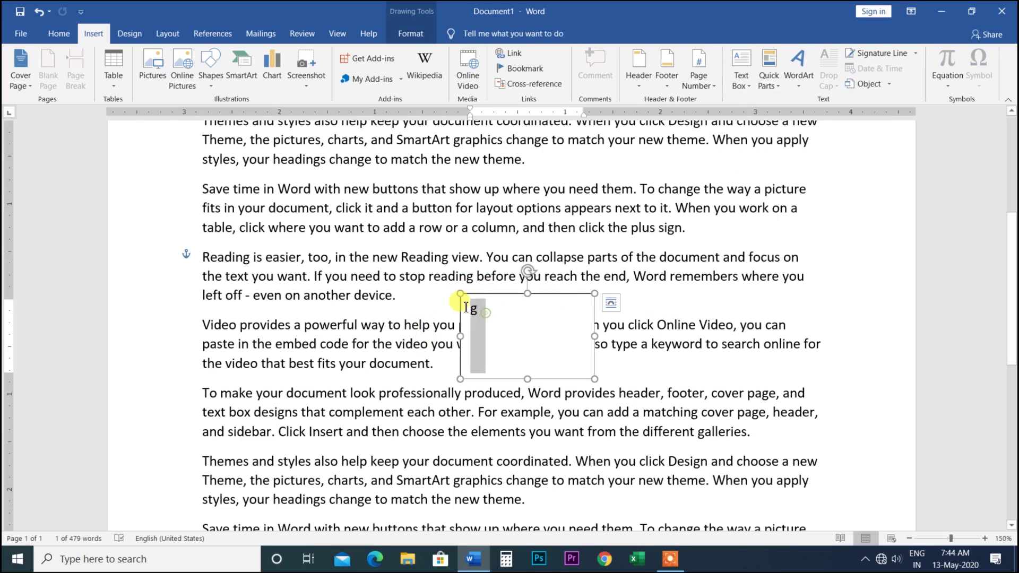
left_click(741, 83)
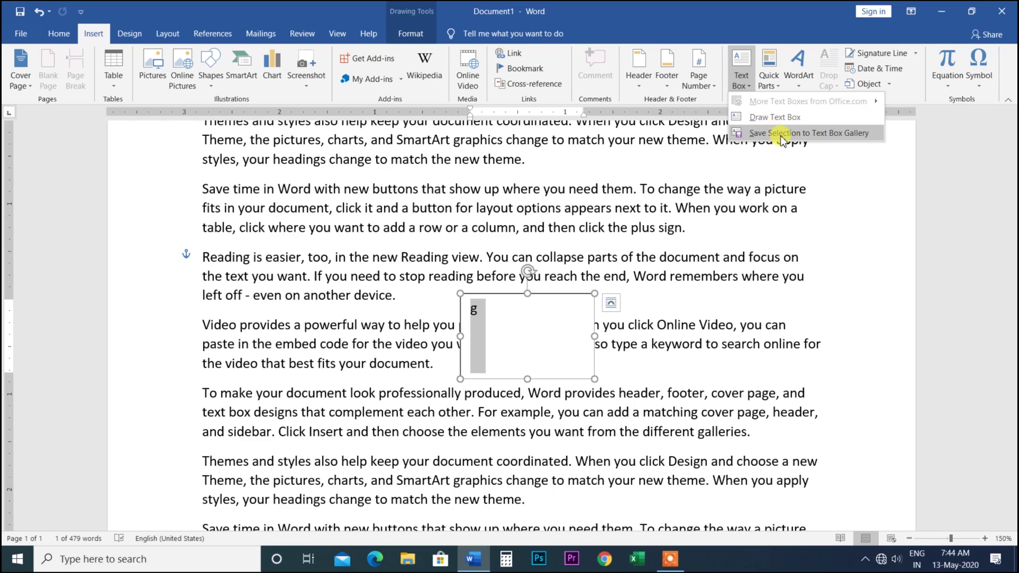
left_click(531, 318)
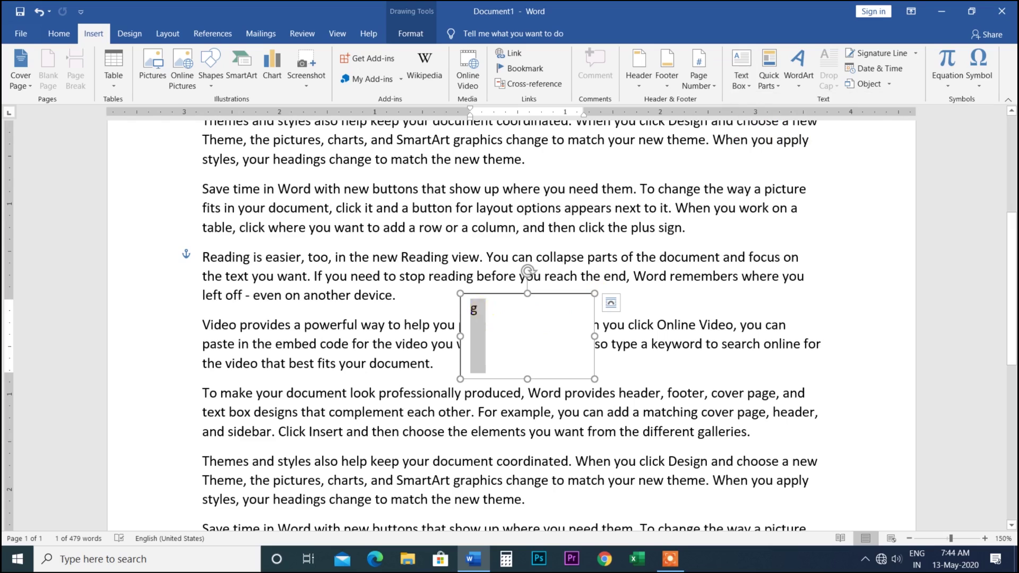
Complete the text box wording so it reads 'Gaurav computer Gyan'.
left_click(476, 313)
type("aurav computer")
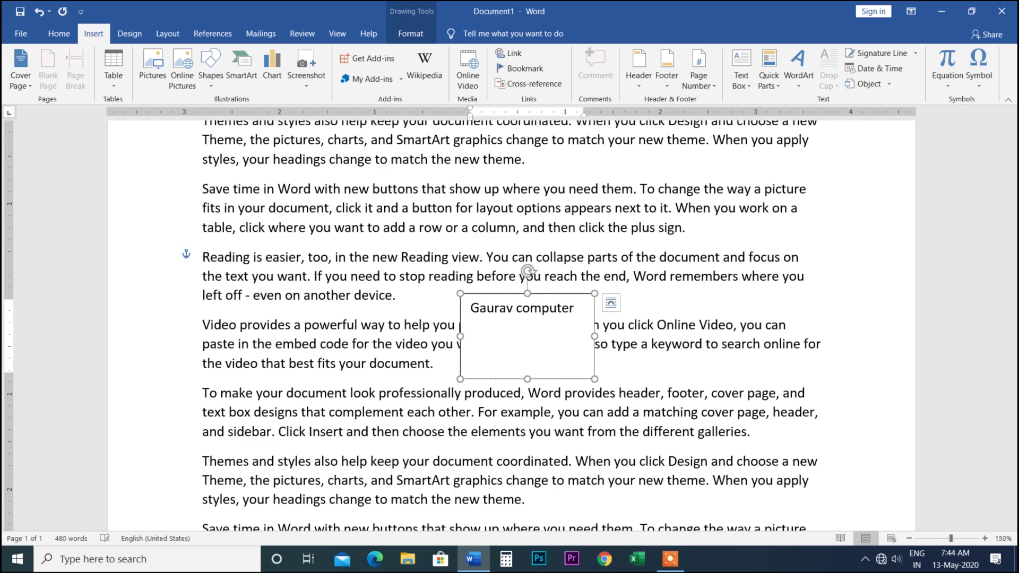
type("Gyan")
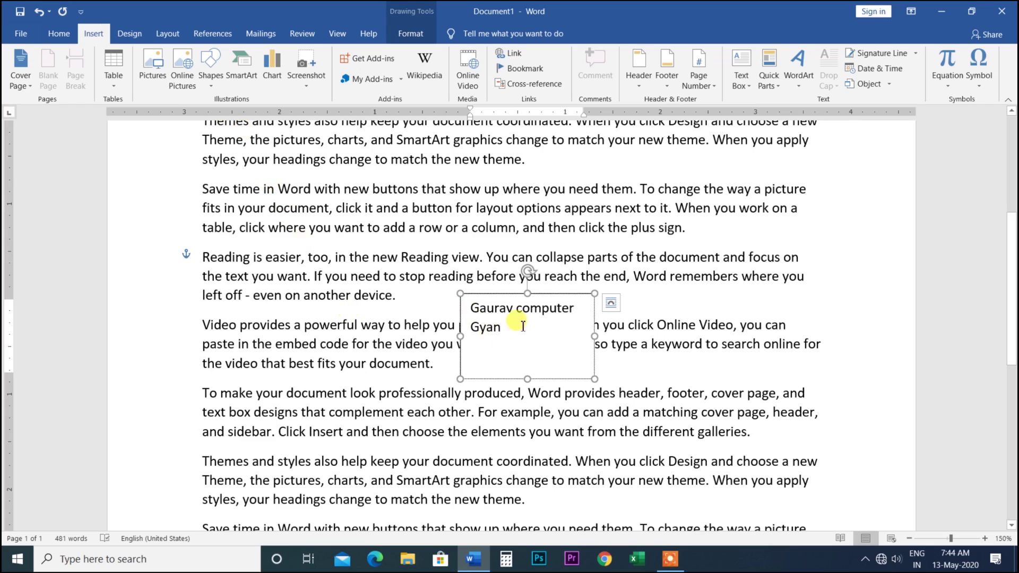
Select the text and start saving it to the Text Box Gallery, but cancel without saving.
left_click_drag(501, 327, 462, 302)
left_click(741, 74)
left_click(767, 134)
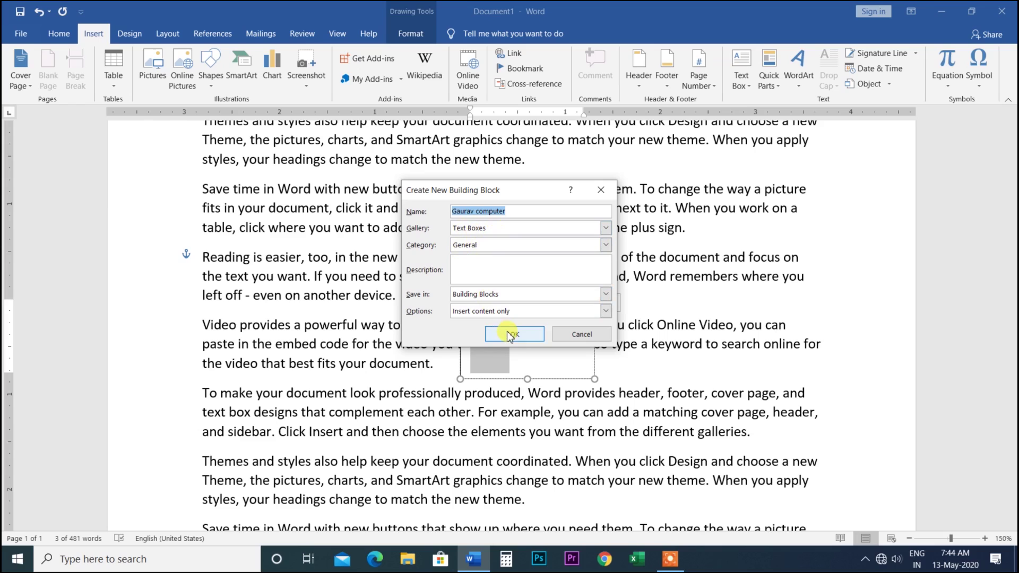
left_click(601, 190)
left_click(564, 326)
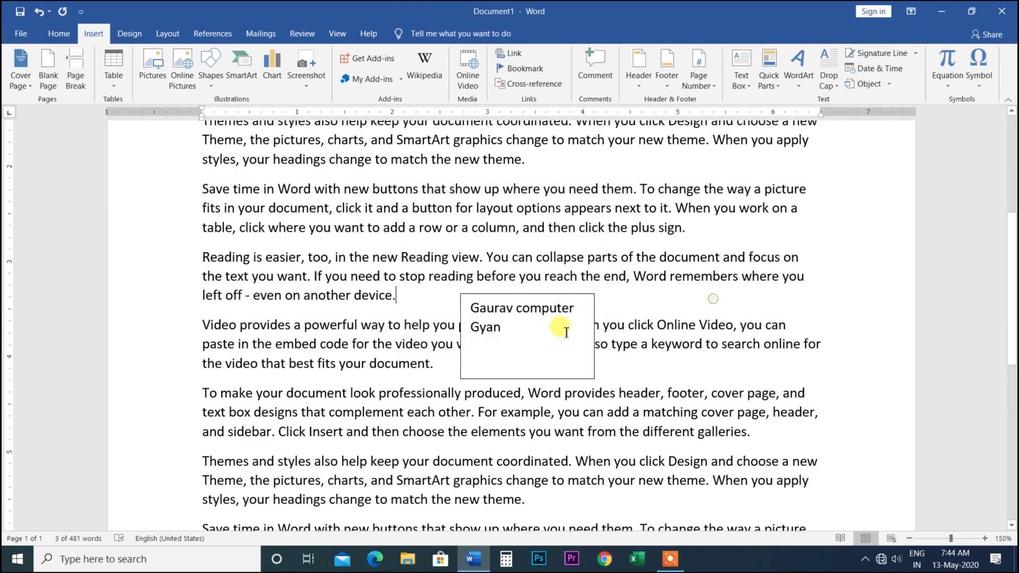
Delete the Gaurav computer Gyan text box, glance at the Quick Parts list, and return to the page top.
left_click(570, 294)
key("Delete")
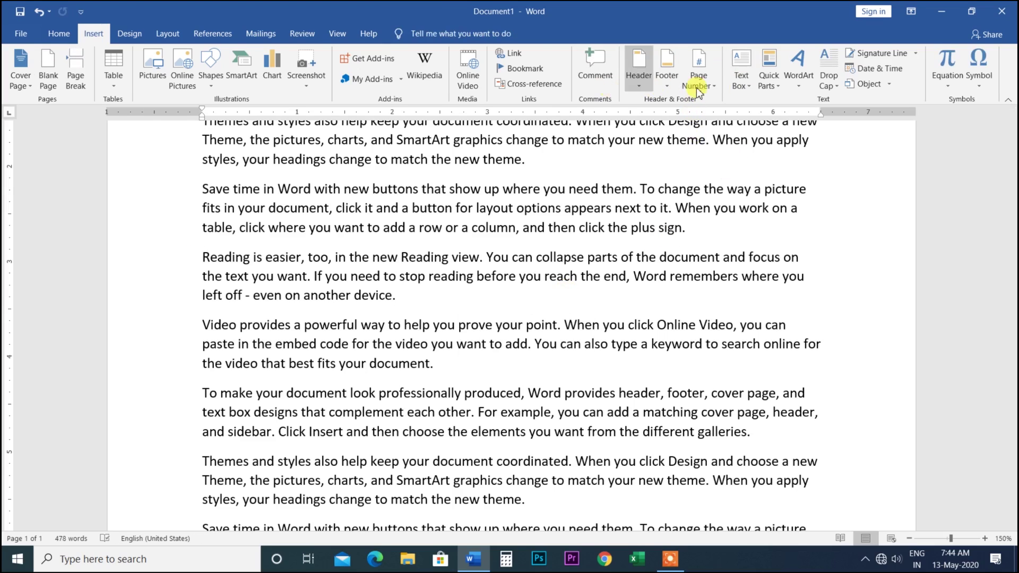
left_click(772, 88)
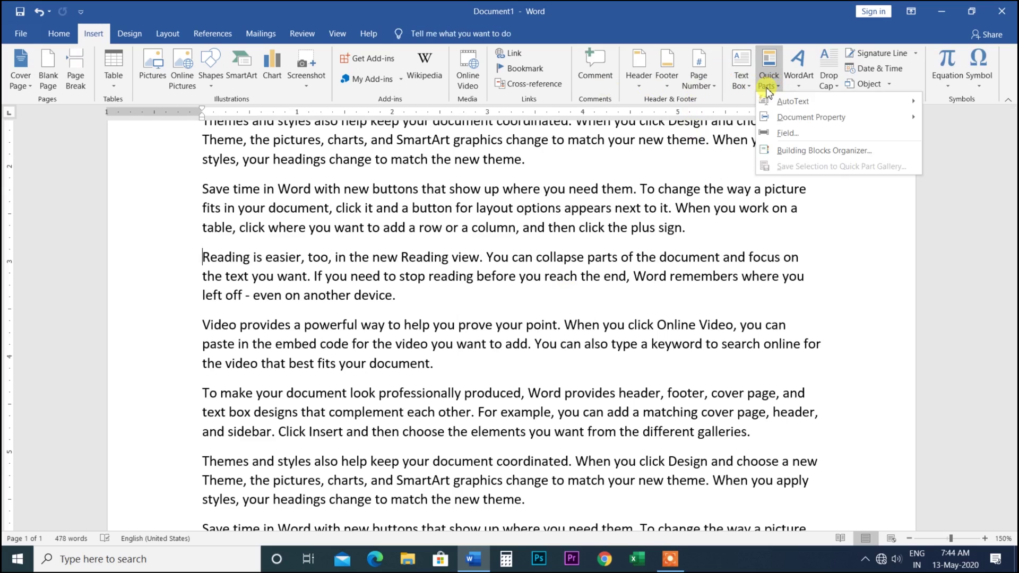
mouse_move(796, 101)
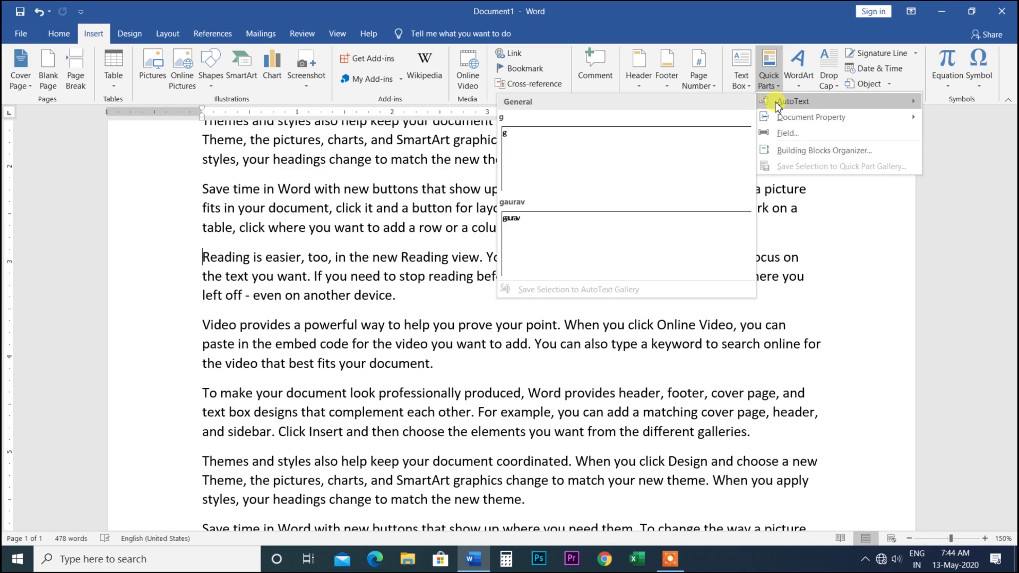
left_click(863, 290)
scroll(857, 284, "up", 5)
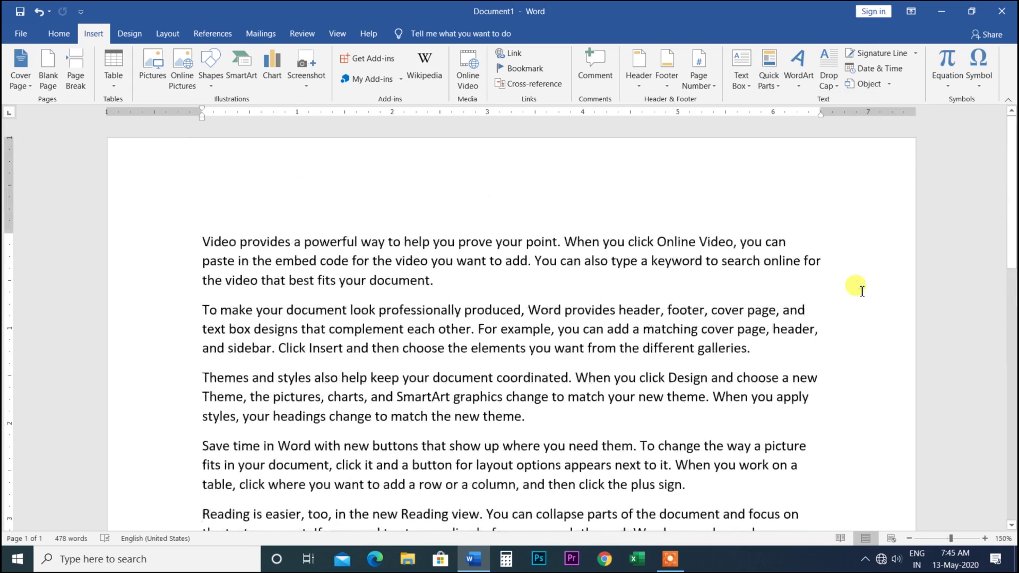
Add a new first line reading 'Gaurav Computer Gyan', correcting the misspelled 'Cmputer'.
left_click(201, 242)
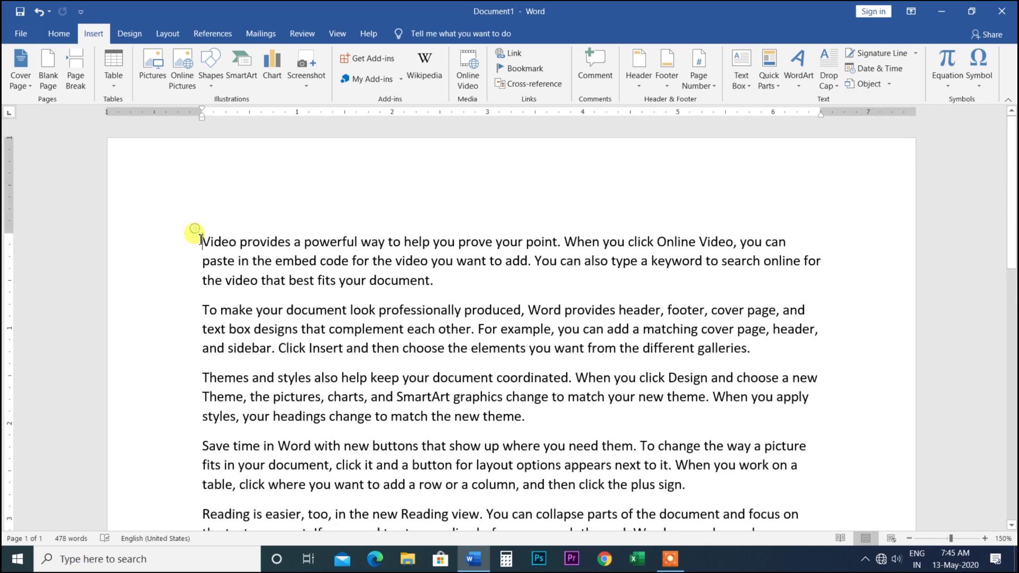
key("Return")
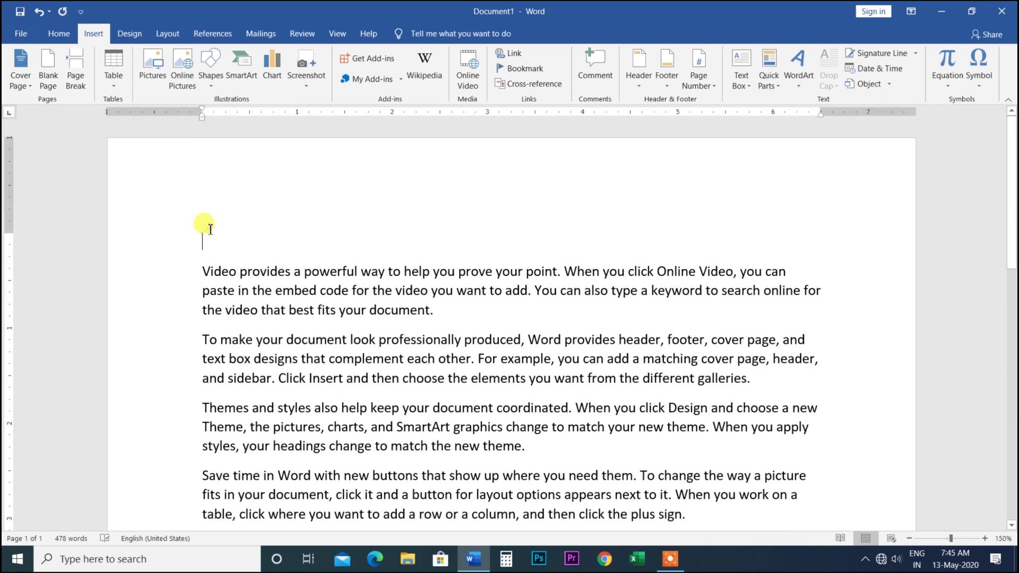
type("Ga")
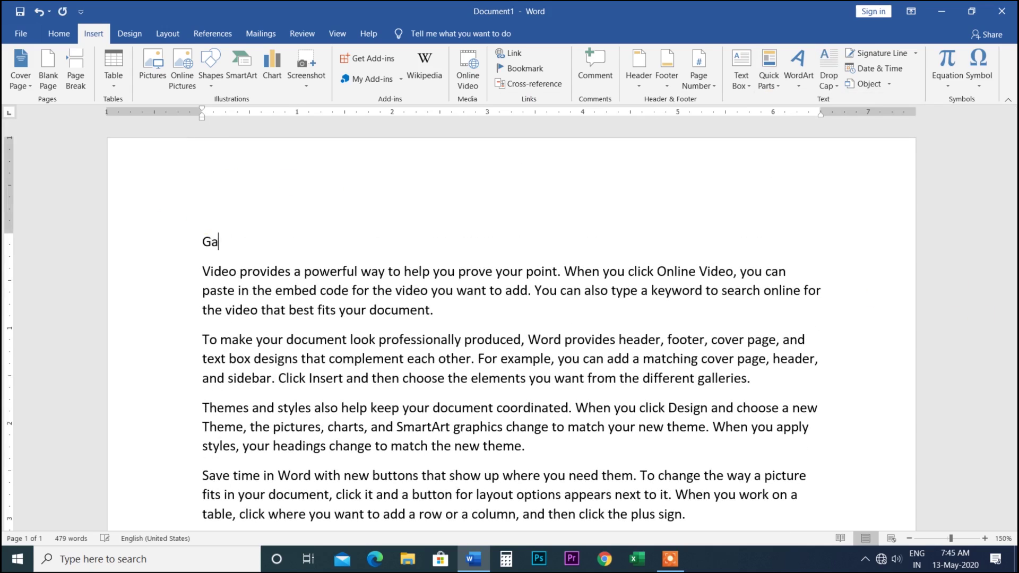
type("urav Cmputer ")
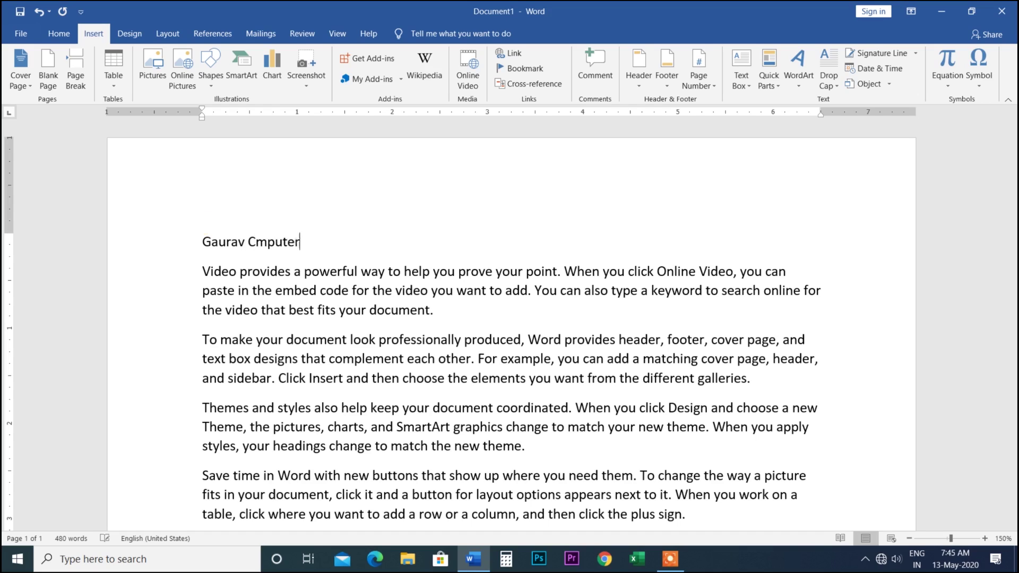
type("G")
right_click(283, 241)
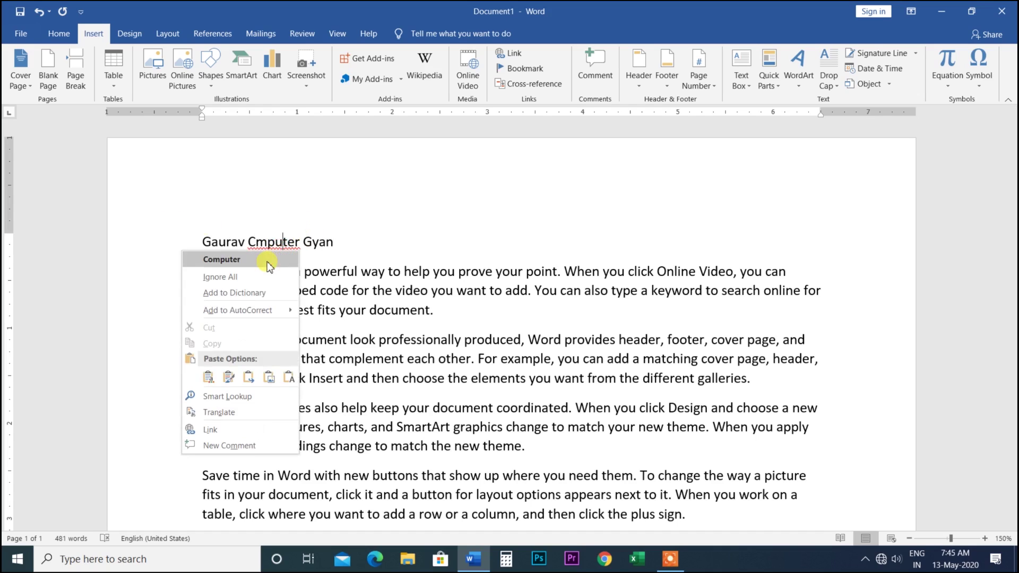
left_click(267, 260)
Save the selected heading as an AutoText building block named 'Gaurav Computer'.
left_click_drag(371, 242, 189, 233)
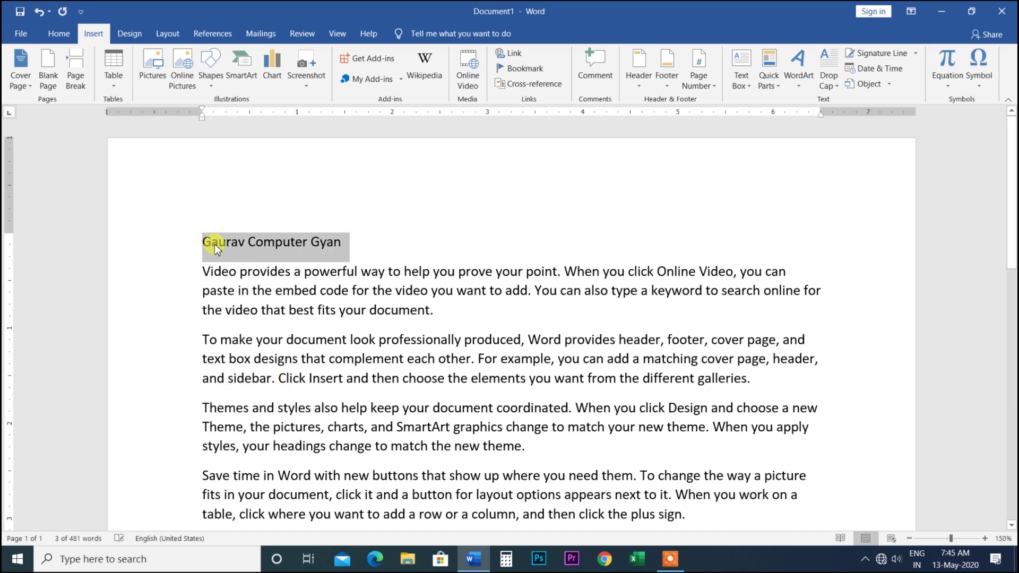
right_click(216, 249)
left_click(364, 209)
left_click(471, 201)
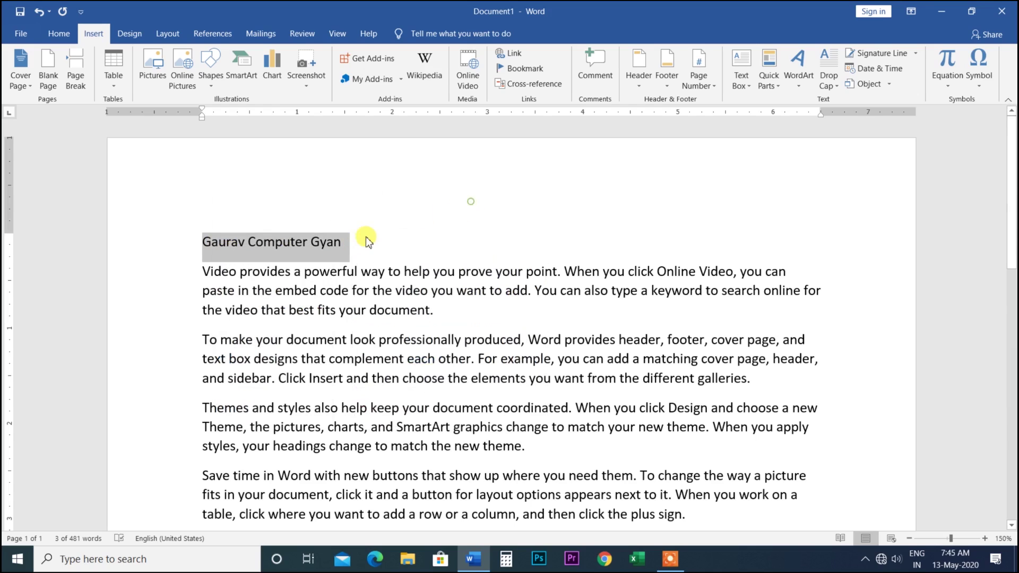
left_click(769, 77)
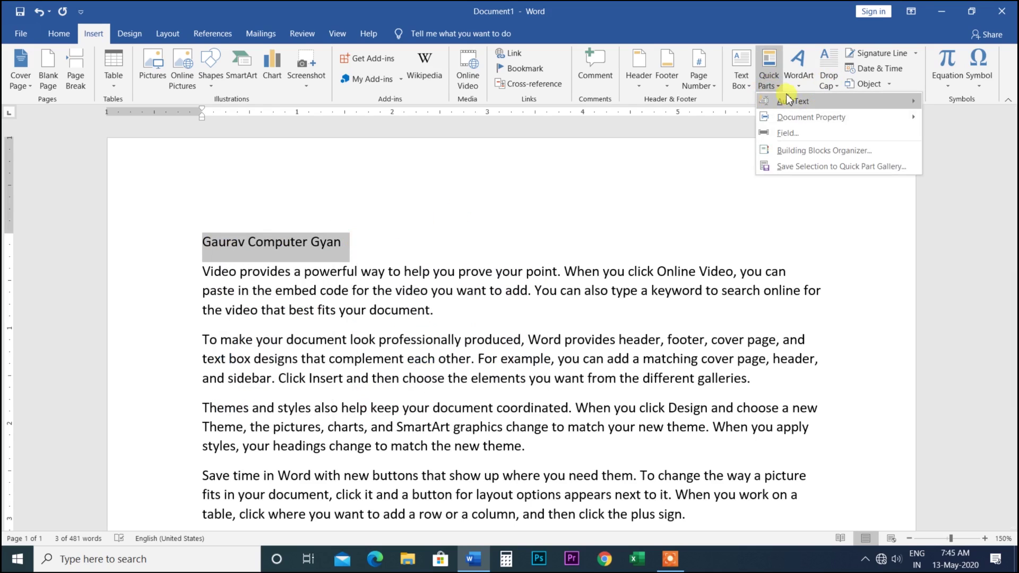
left_click(790, 100)
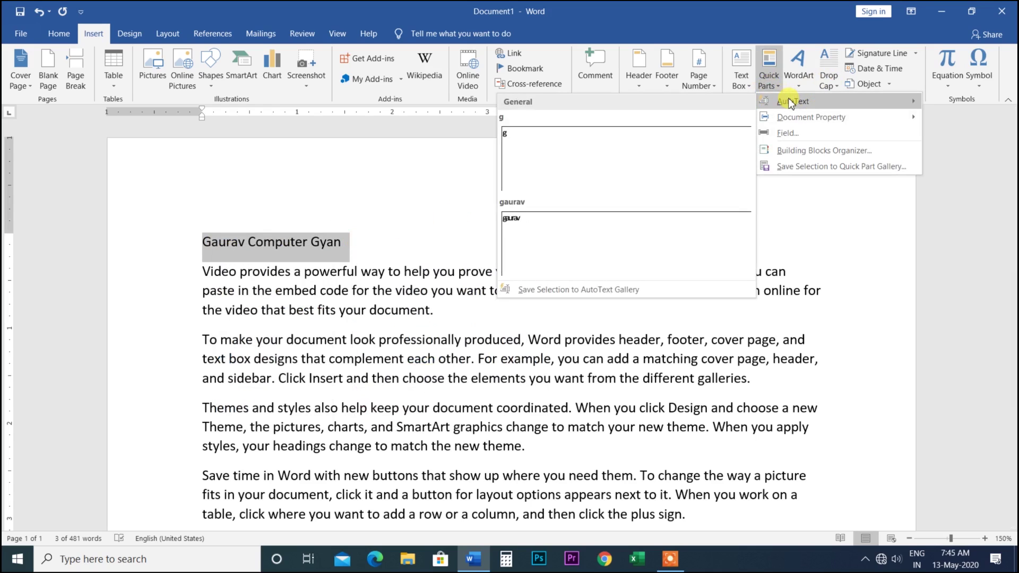
left_click(572, 291)
left_click(529, 211)
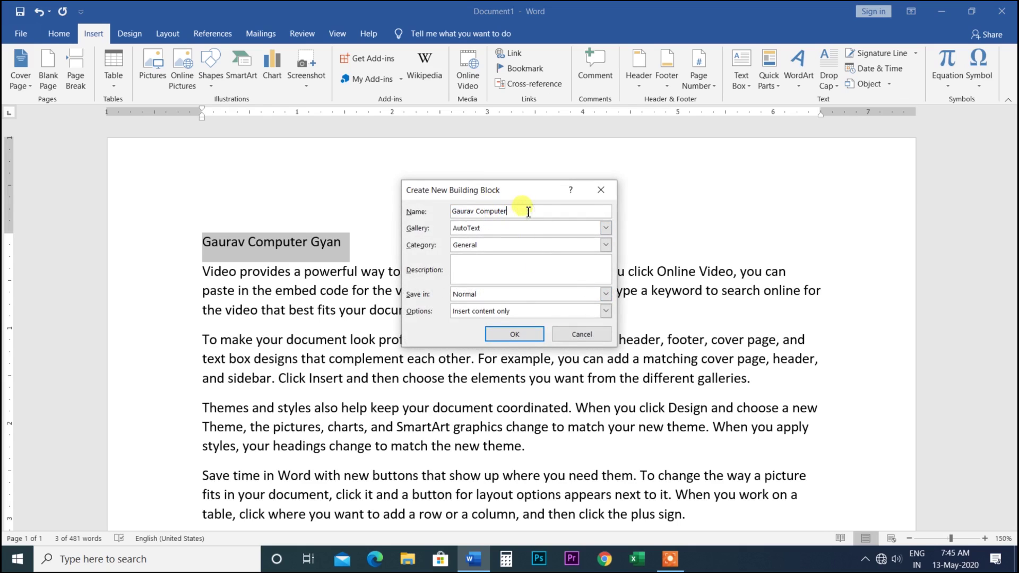
left_click(514, 336)
left_click(379, 211)
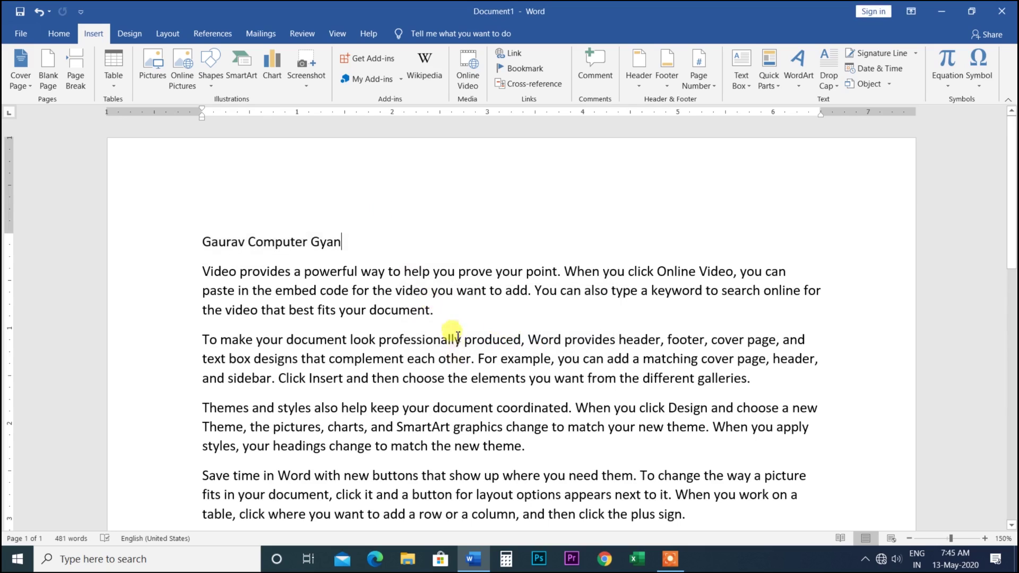
Type 'gaurav com' after 'document.' in the first paragraph, then trim the typed text back.
left_click(440, 314)
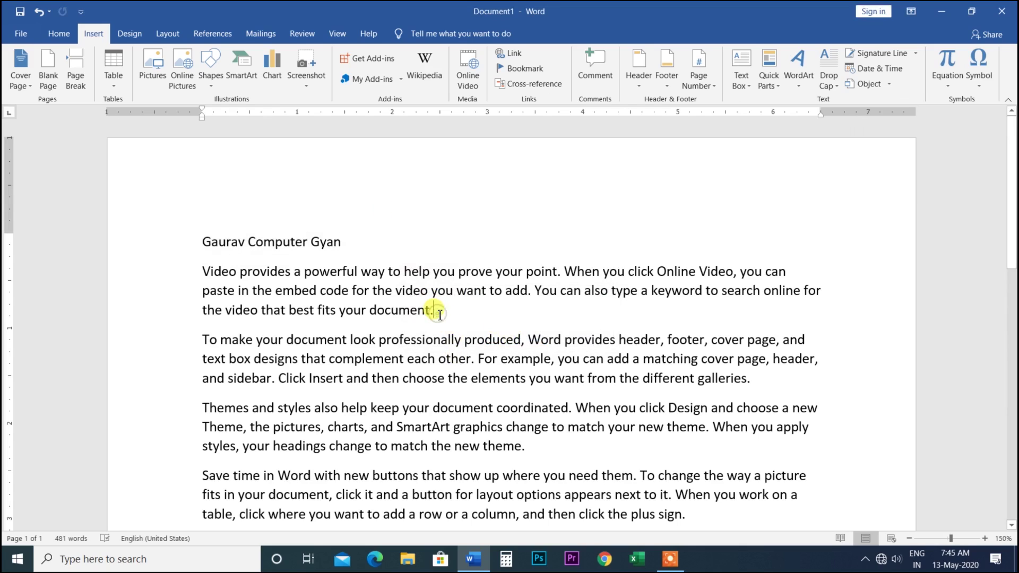
type("gaur")
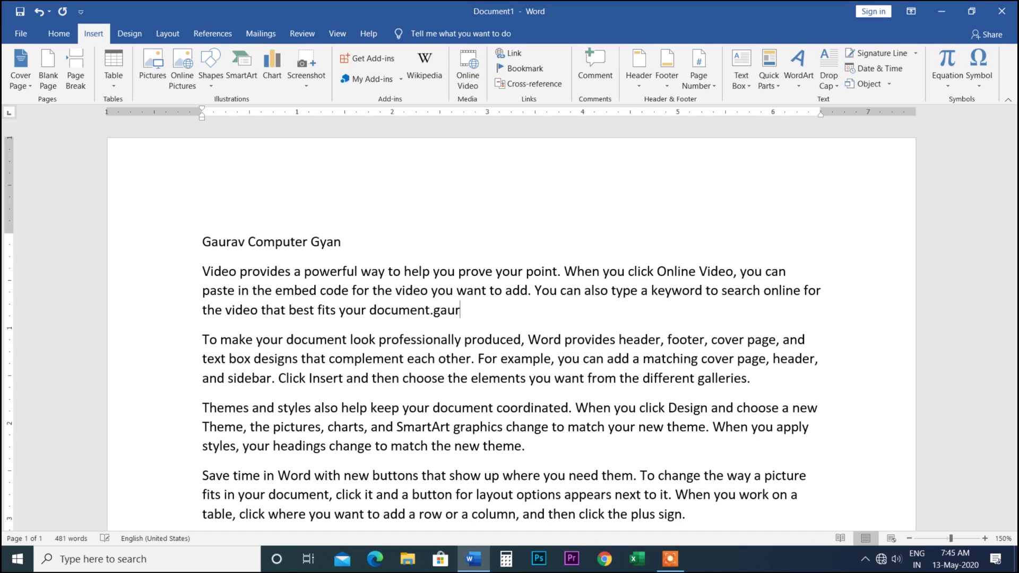
type("av computer")
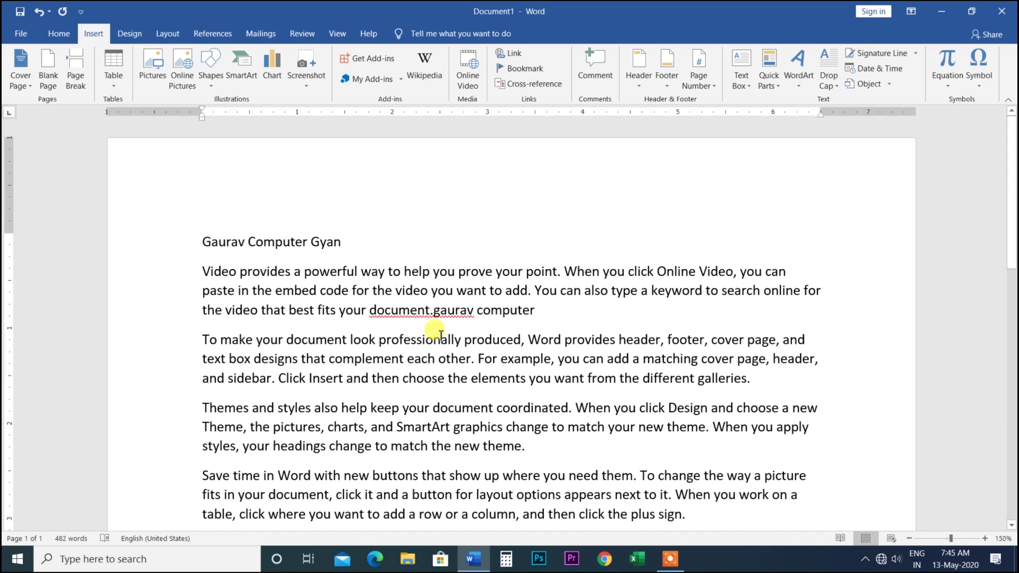
left_click(434, 312)
right_click(455, 311)
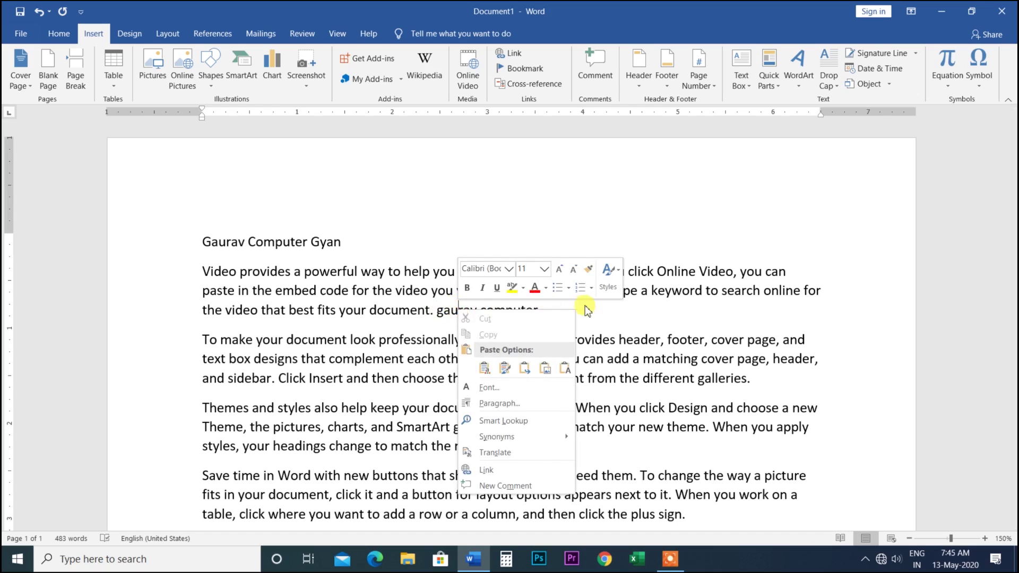
left_click_drag(558, 314, 447, 312)
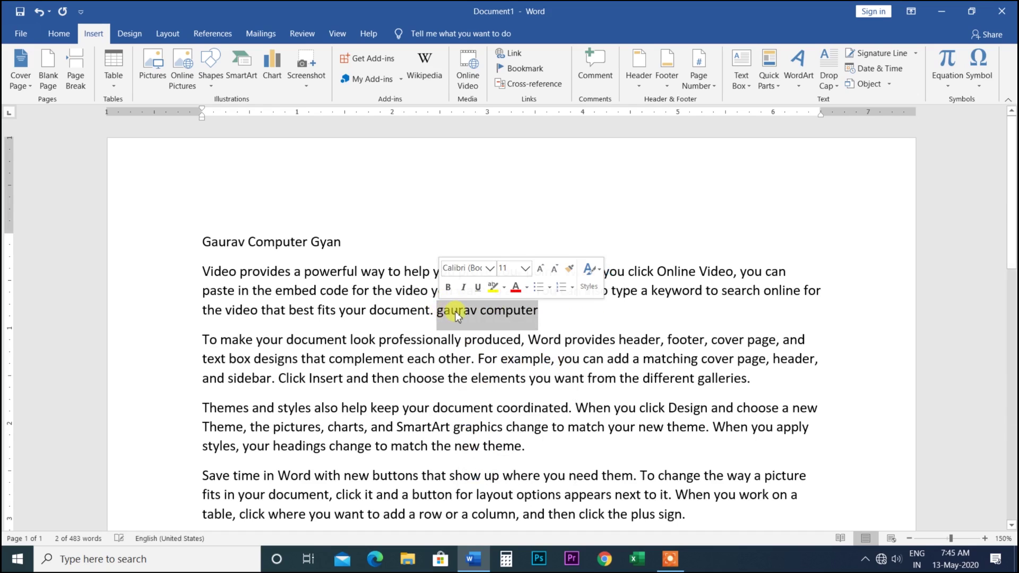
left_click(770, 69)
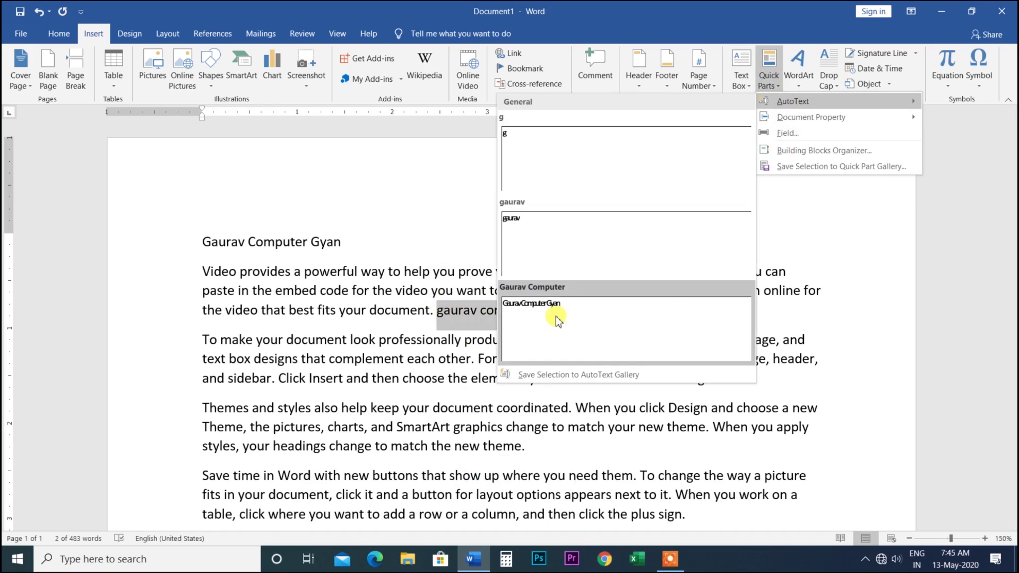
left_click(835, 276)
left_click(542, 311)
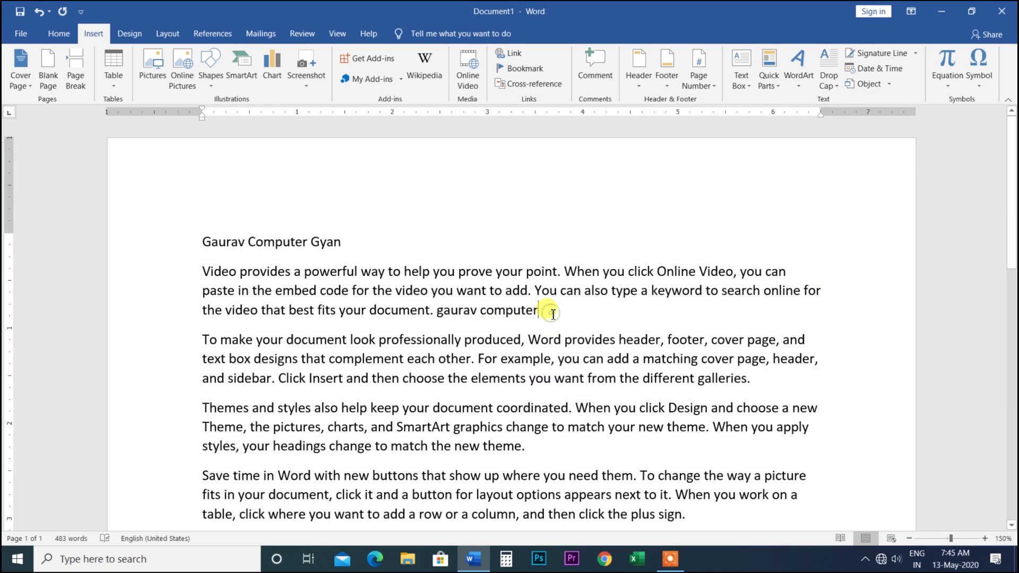
key("BackSpace")
key("BackSpace")
key("BackSpace")
key("BackSpace")
key("BackSpace")
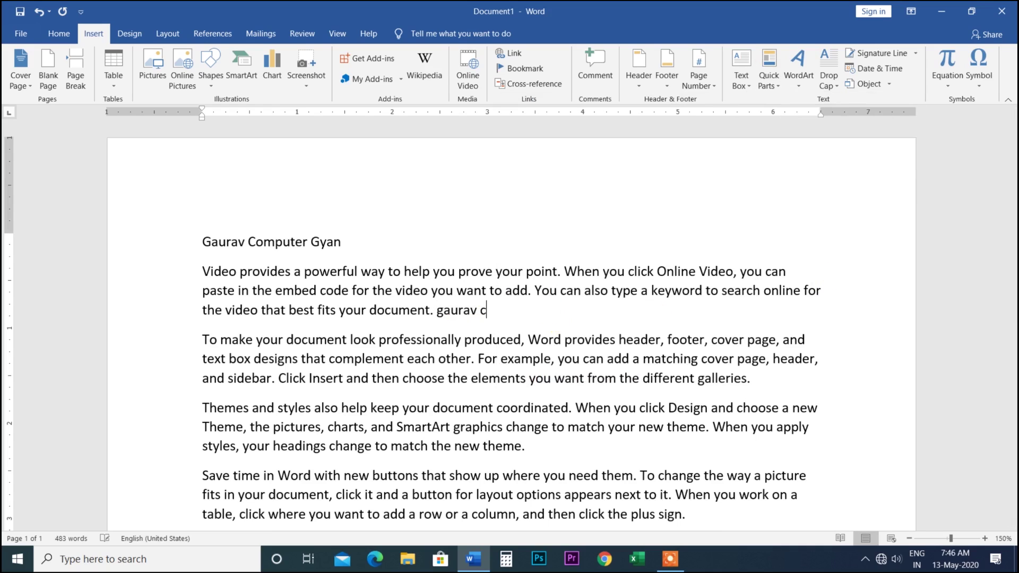
key("BackSpace")
key("BackSpace")
Insert the 'Gaurav Computer' AutoText entry after 'document.' in the first paragraph.
left_click(769, 75)
mouse_move(793, 101)
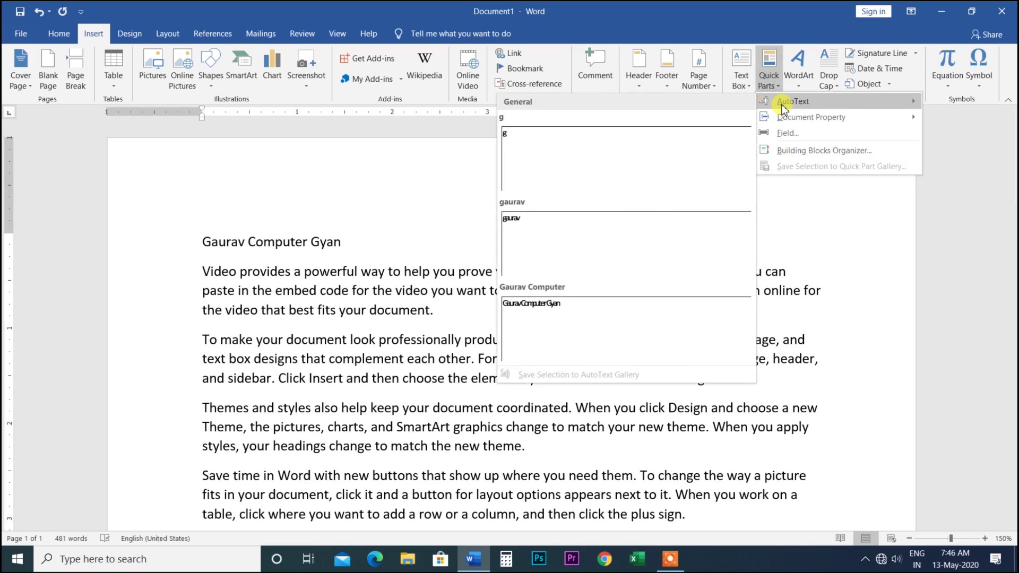
left_click(525, 308)
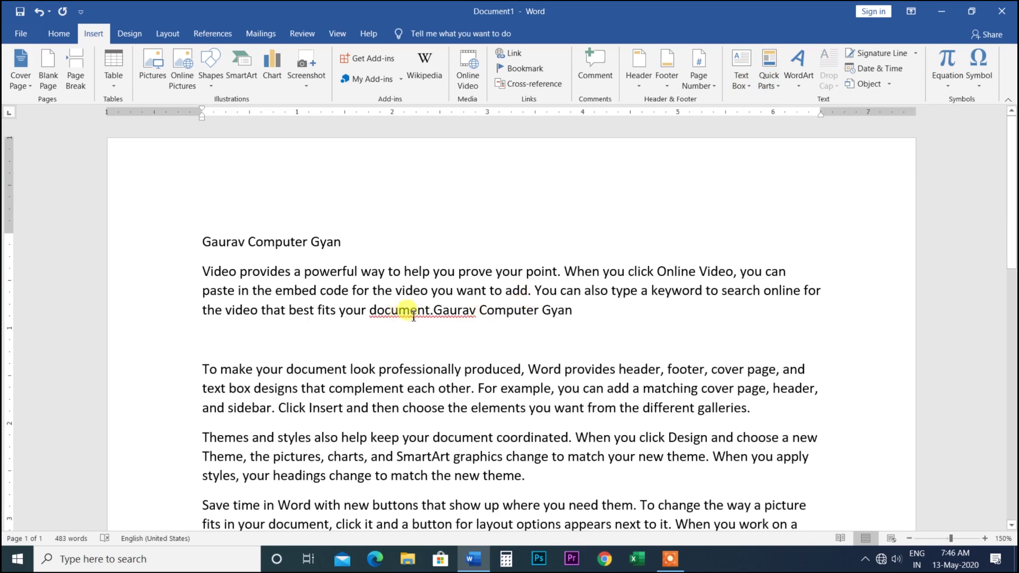
left_click(432, 317)
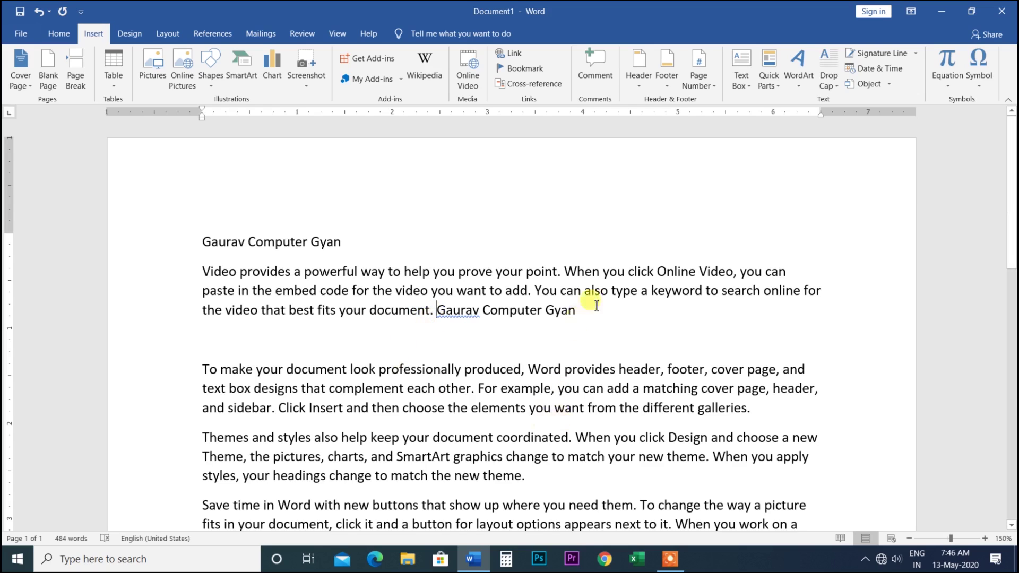
left_click(769, 77)
mouse_move(793, 101)
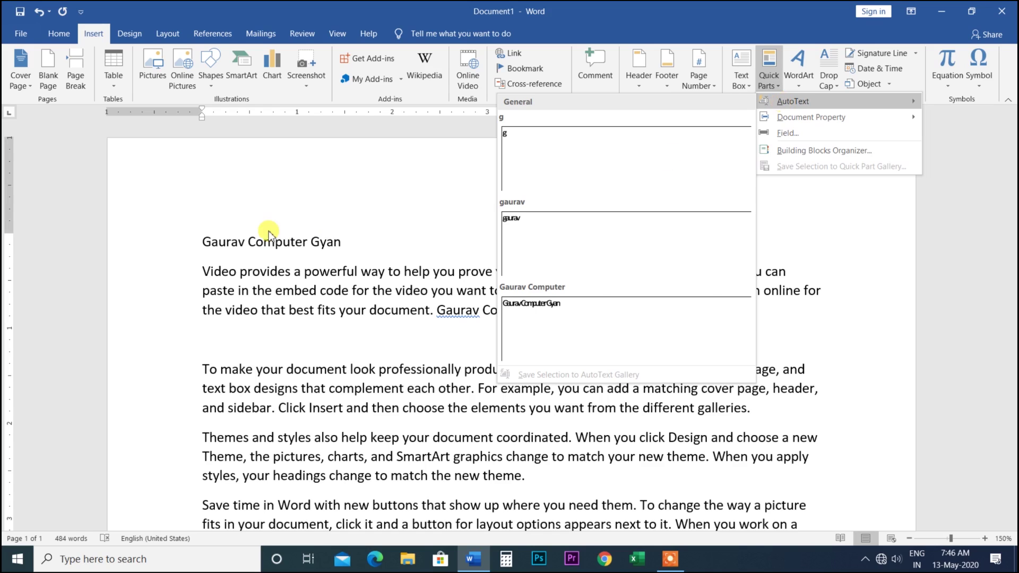
left_click(346, 239)
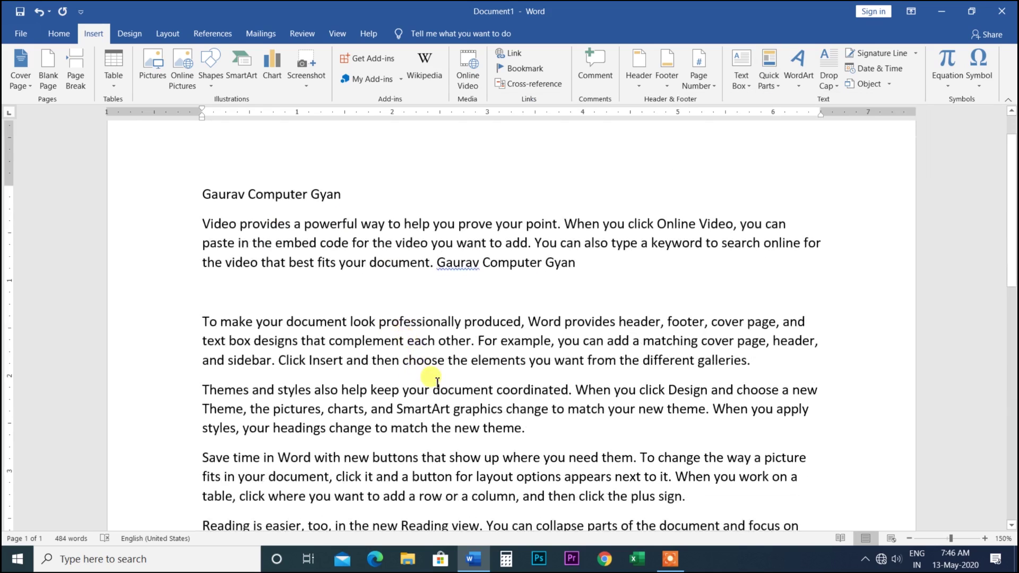
scroll(460, 409, "down", 4)
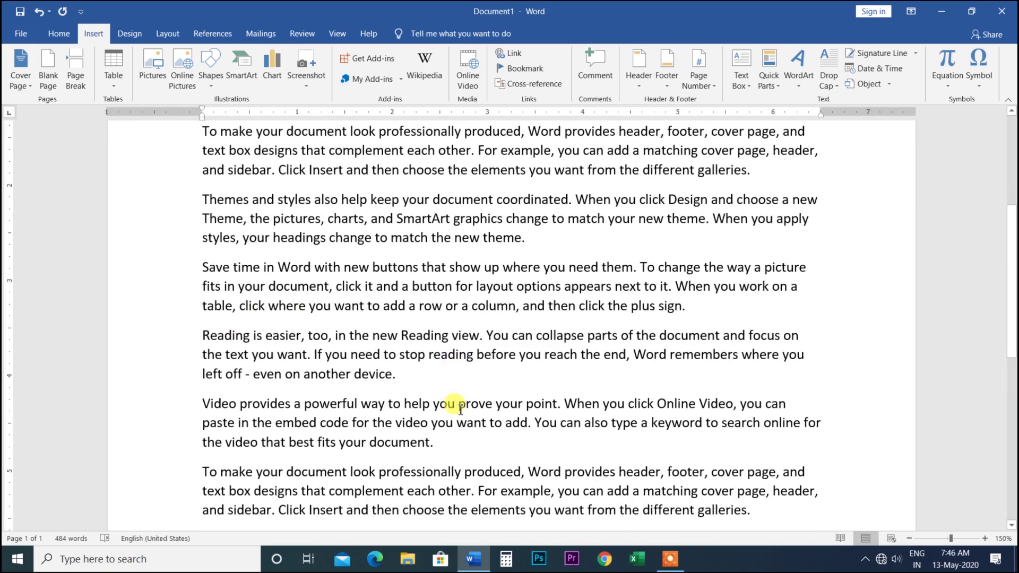
Type 'Haspura Aurangabad Bihar' after 'device.' and save it as an AutoText entry.
left_click(419, 376)
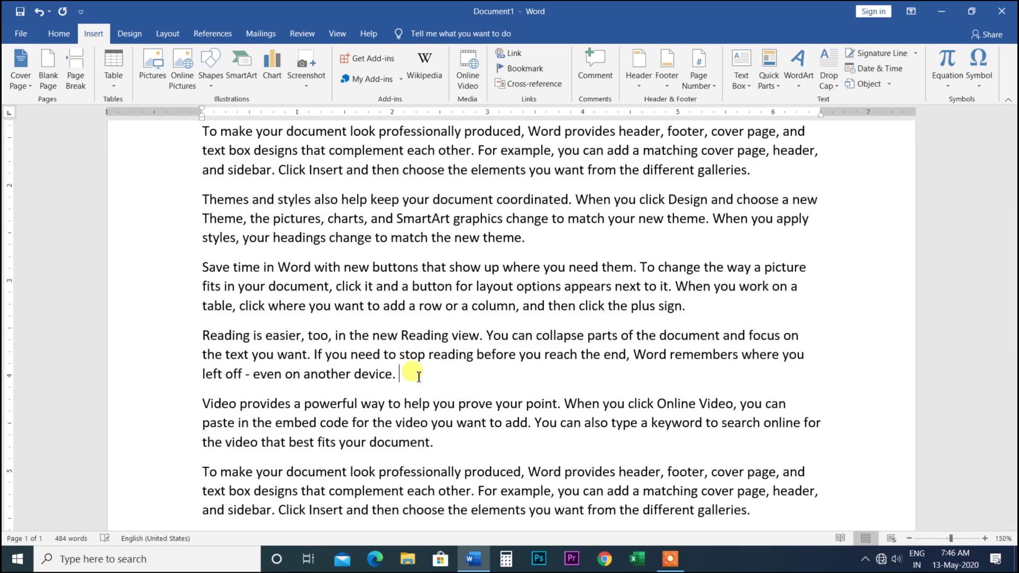
type("Haspura")
type(" Aurangabad Bihar")
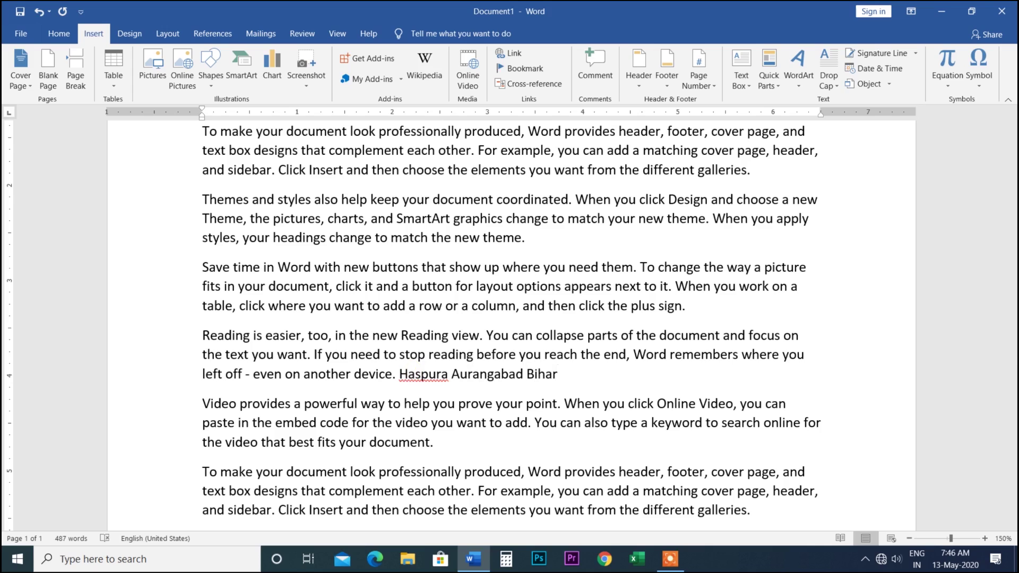
left_click_drag(558, 375, 401, 376)
right_click(424, 377)
left_click(733, 381)
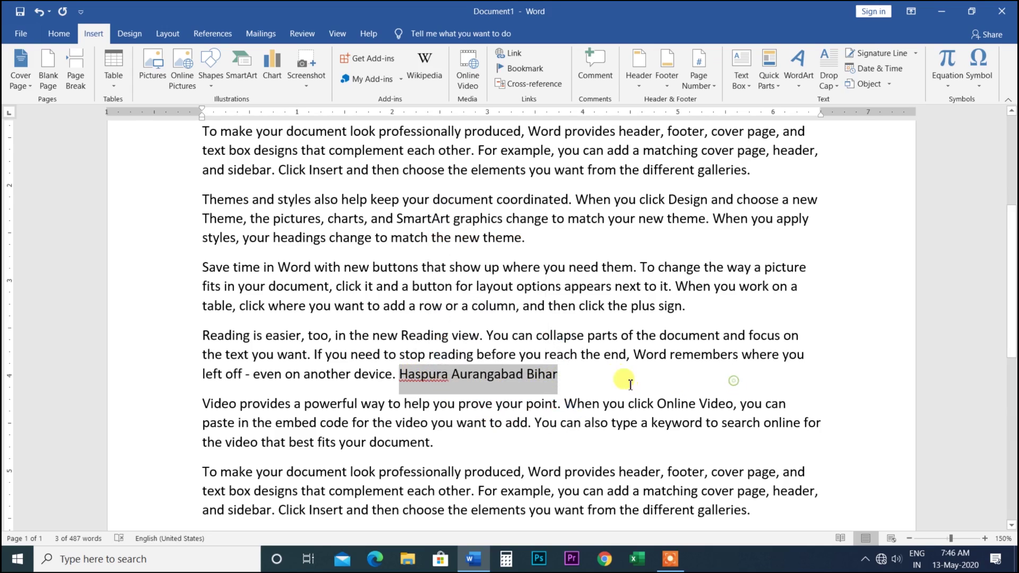
left_click(772, 80)
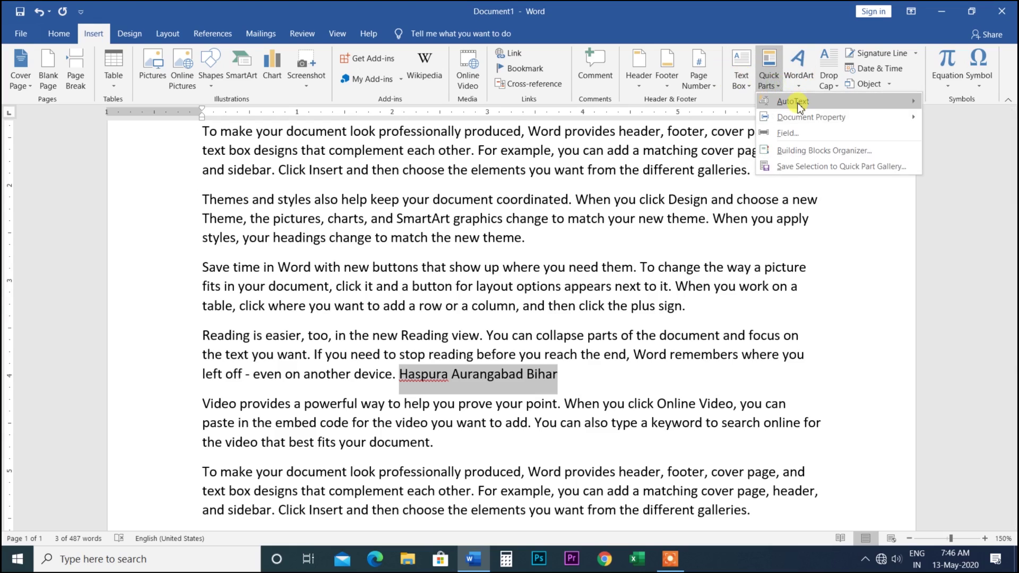
mouse_move(836, 101)
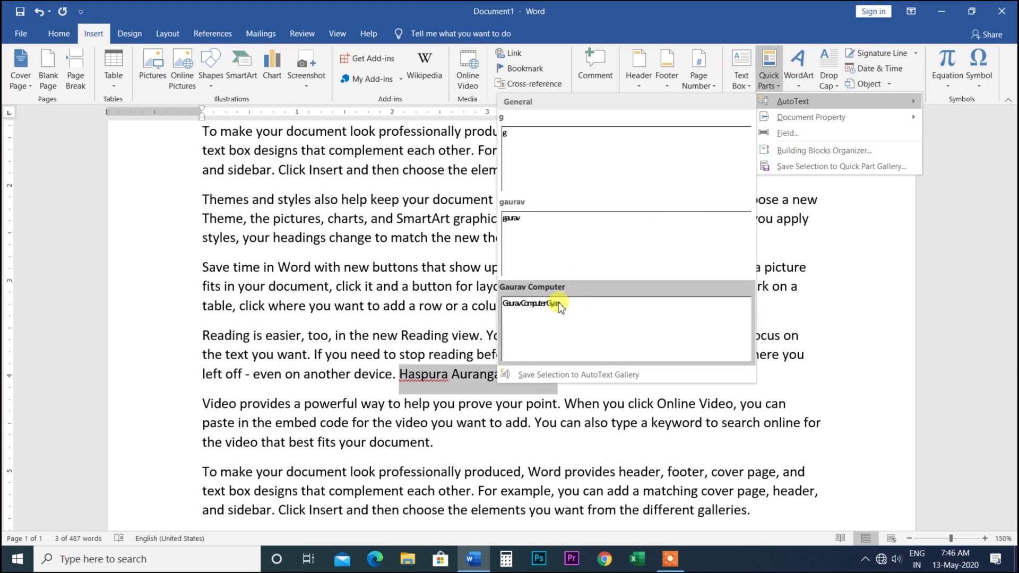
left_click(564, 376)
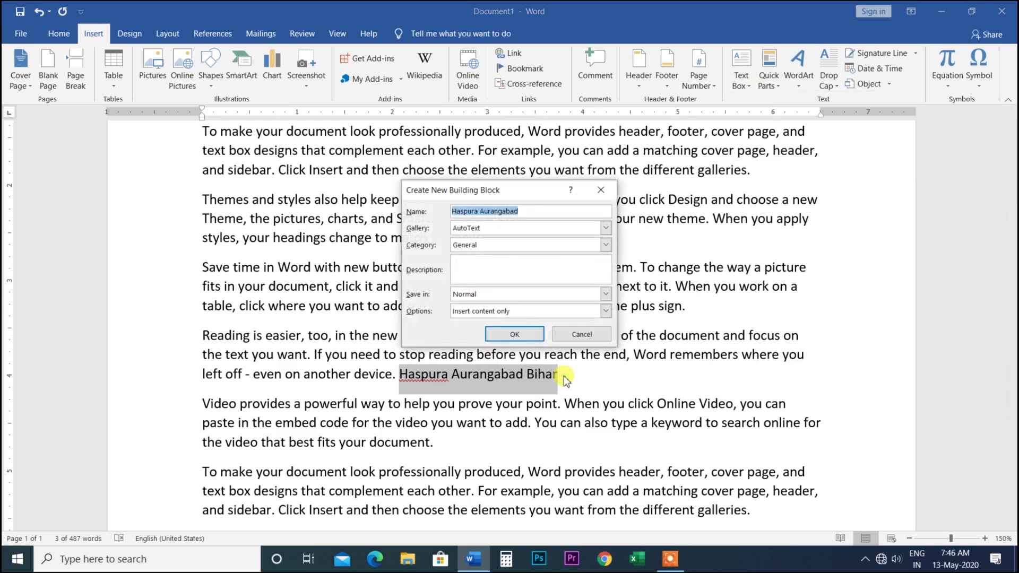
left_click(514, 336)
left_click(541, 354)
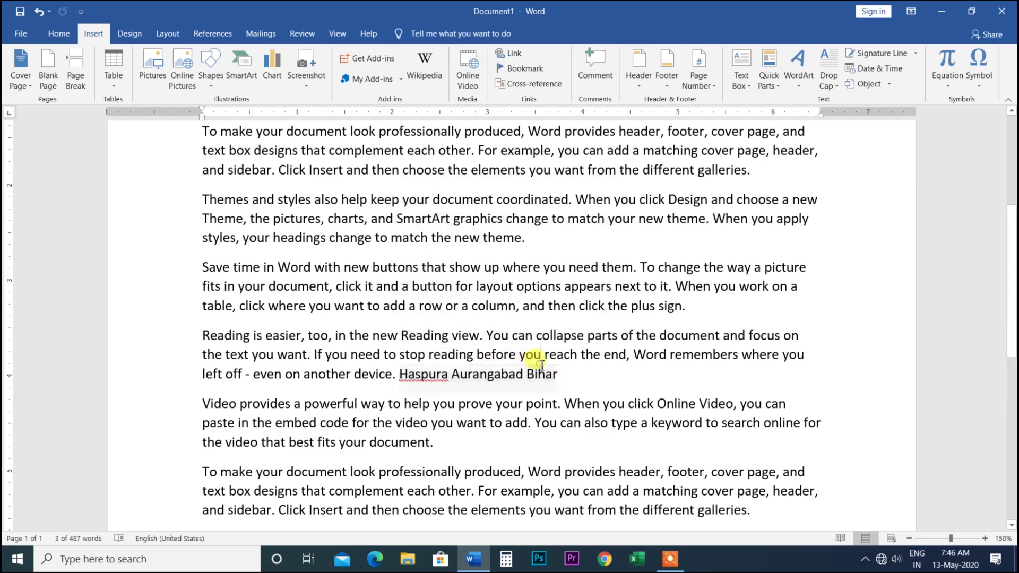
Insert the Haspura Aurangabad AutoText entry after 'document.' in the next Video paragraph.
left_click(451, 443)
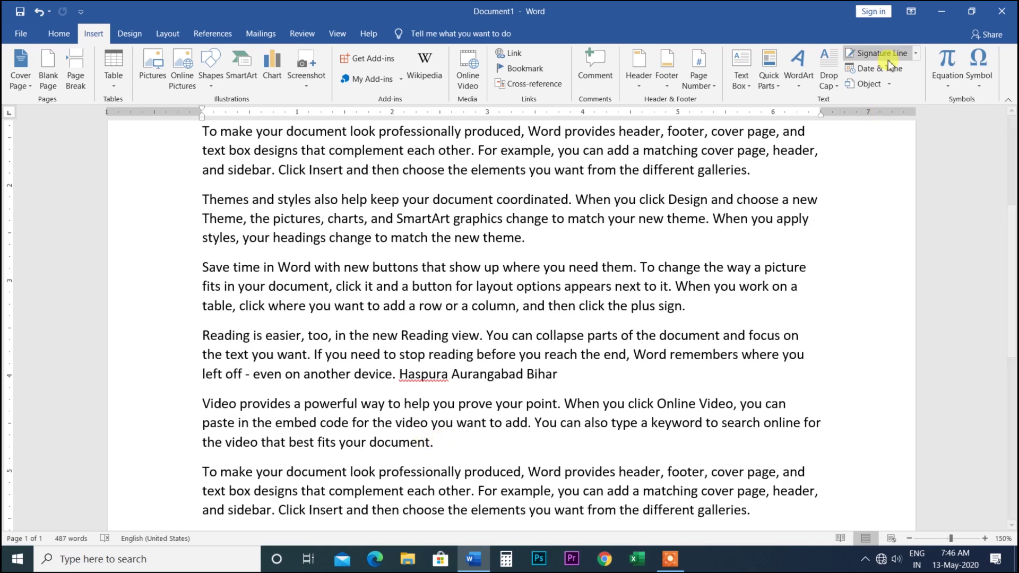
left_click(769, 83)
mouse_move(837, 101)
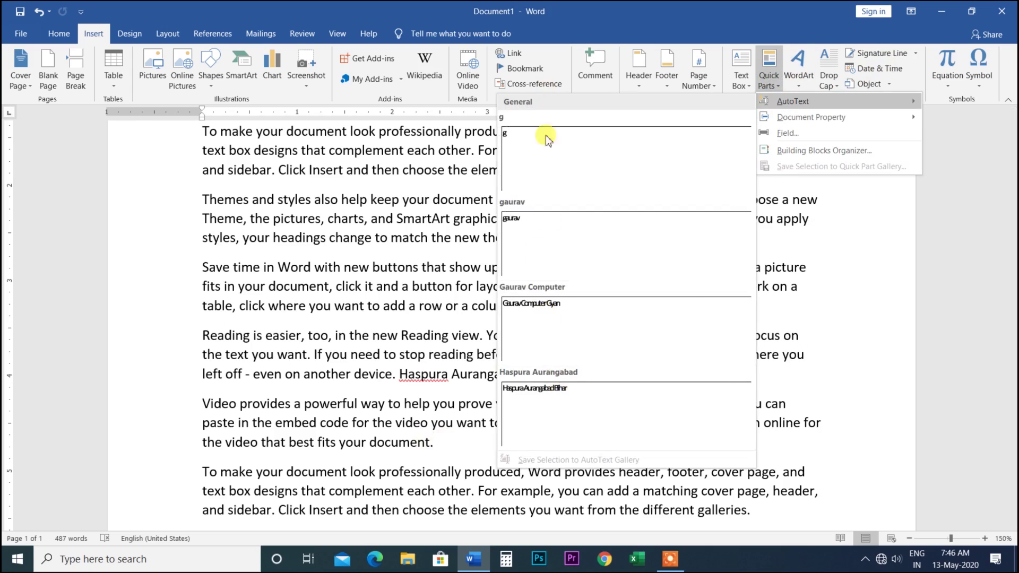
left_click(545, 392)
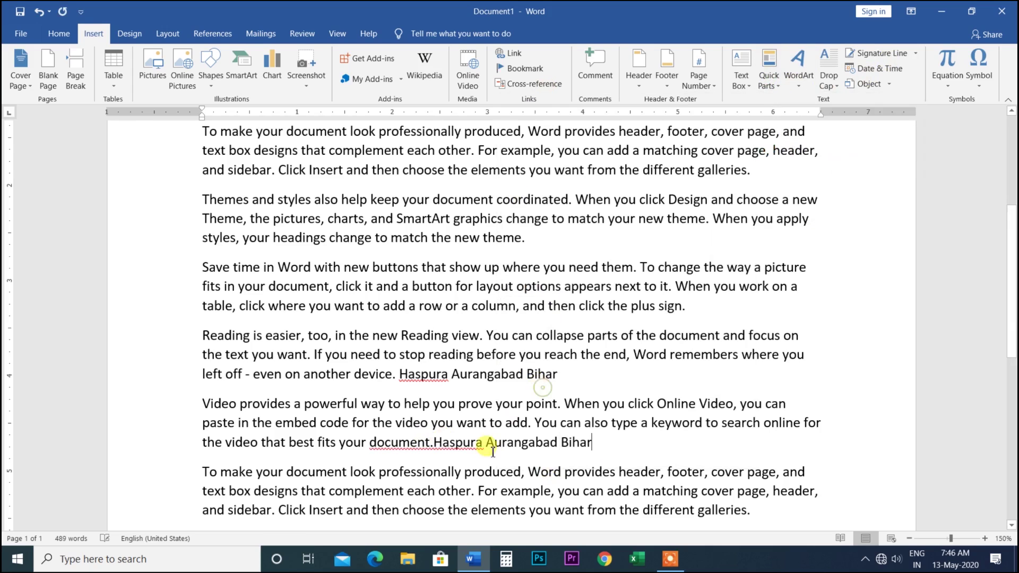
left_click(776, 85)
mouse_move(811, 117)
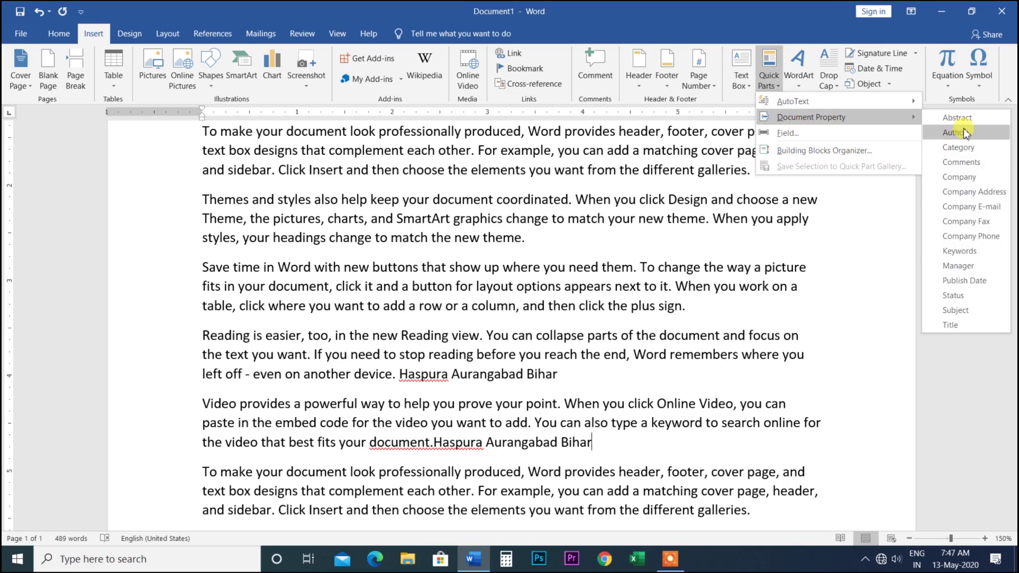
left_click(960, 177)
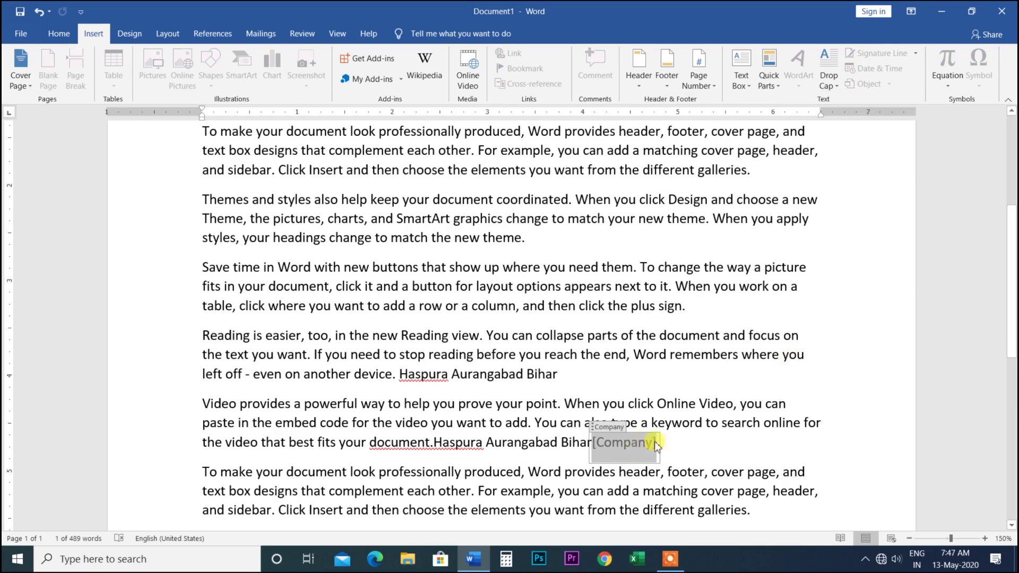
key("ctrl+z")
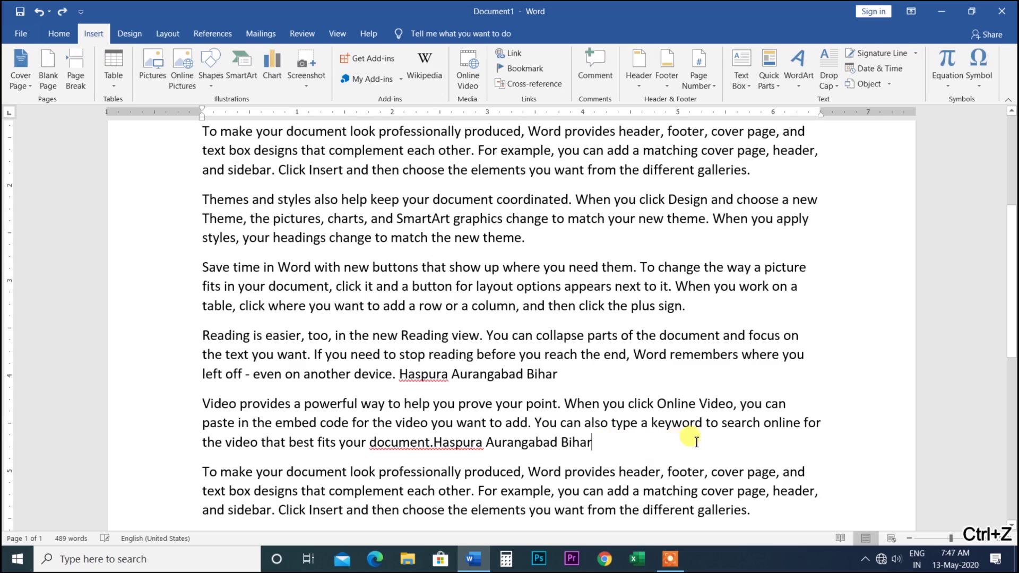
left_click(769, 80)
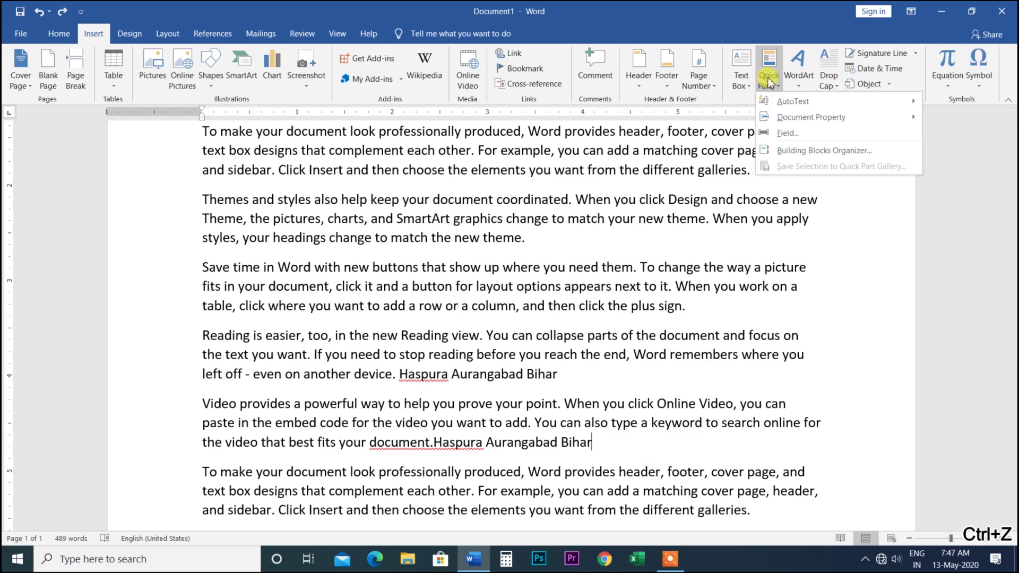
left_click(17, 34)
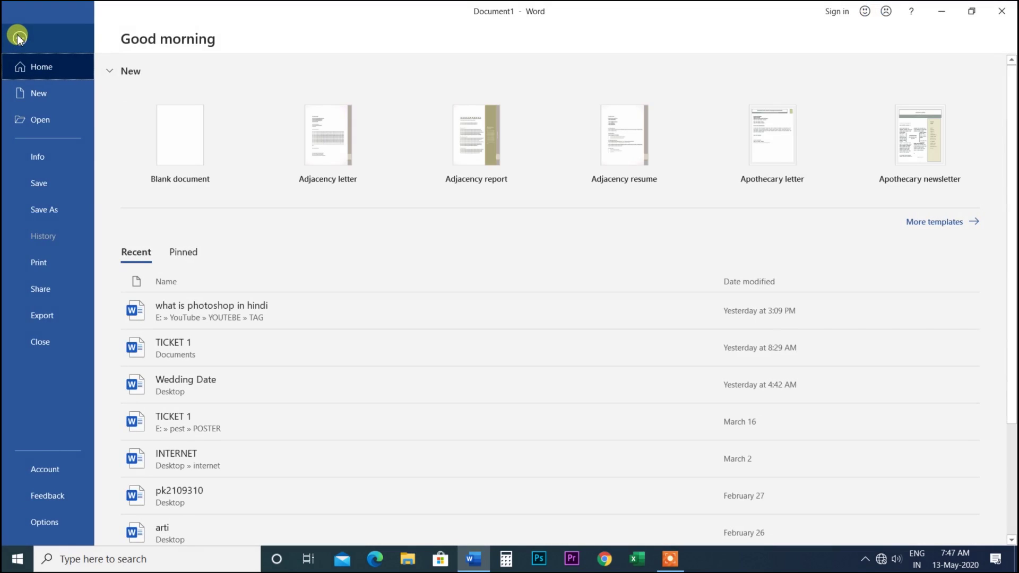
Open the Advanced Properties dialog and enter the document title and subject 'Computer Gyan'.
left_click(47, 160)
left_click(580, 136)
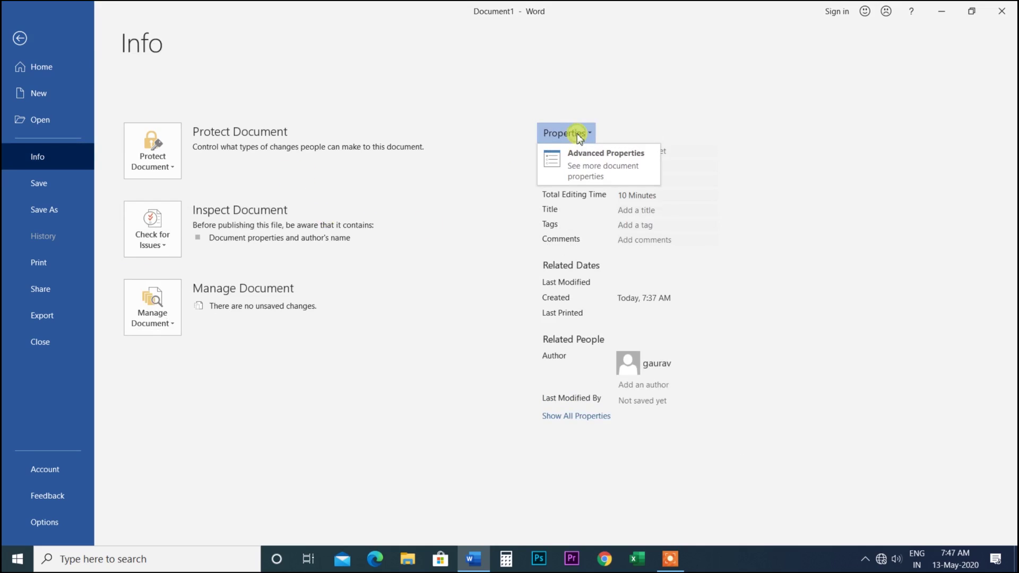
left_click(594, 158)
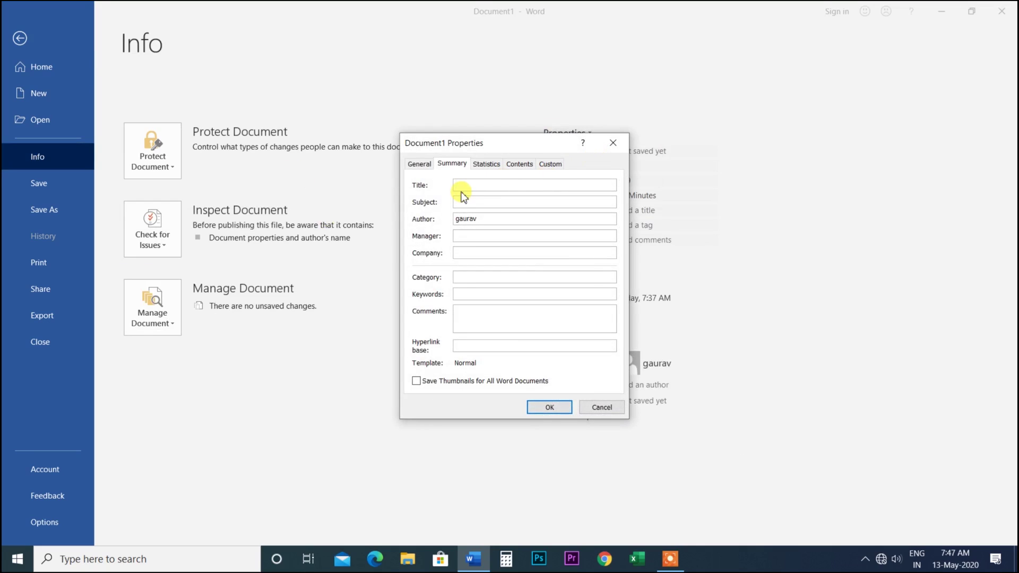
type("gaurav")
left_click(471, 200)
type("Computer Gyan")
left_click(490, 219)
left_click(476, 257)
type("gau")
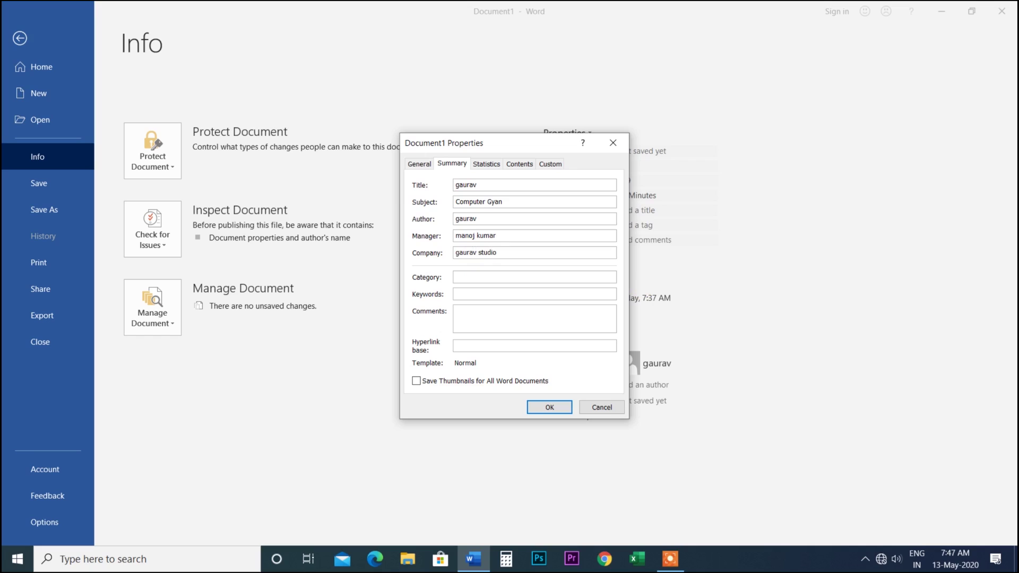
type("computer")
left_click(469, 296)
left_click(464, 328)
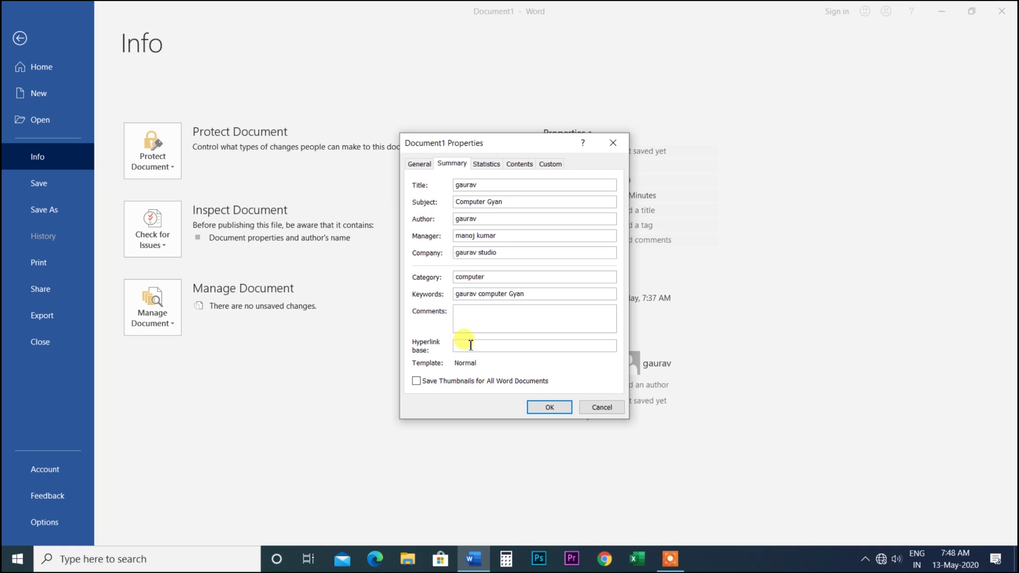
type("computer")
left_click(466, 346)
type("www.google.com")
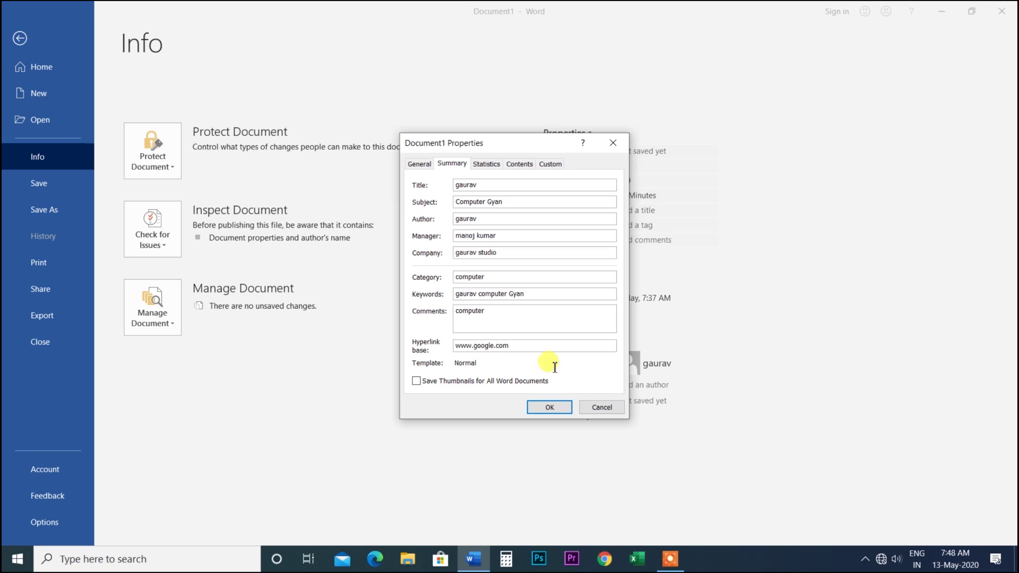
left_click(548, 407)
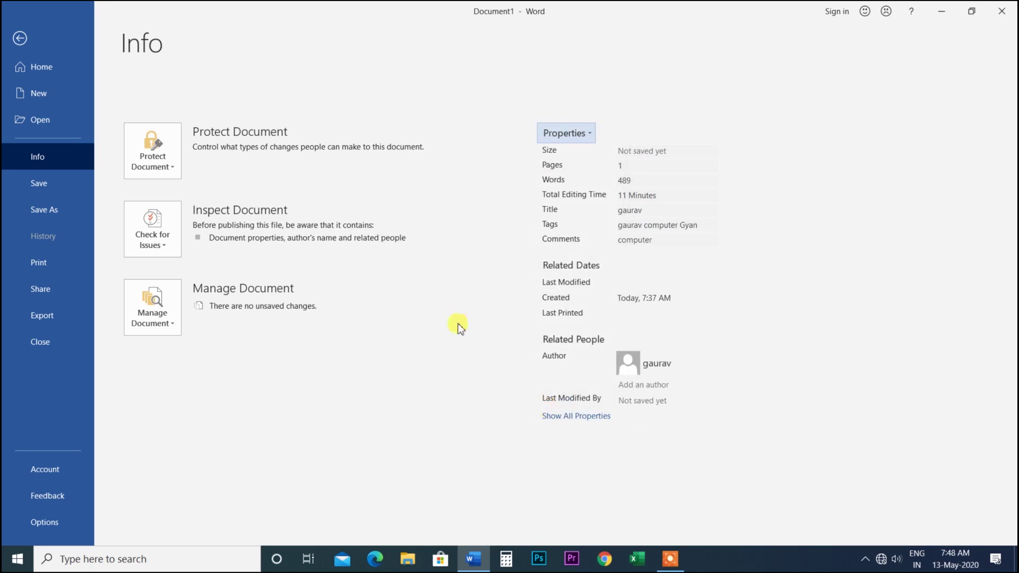
Return to the document and insert the Category property after 'theme.'.
left_click(31, 74)
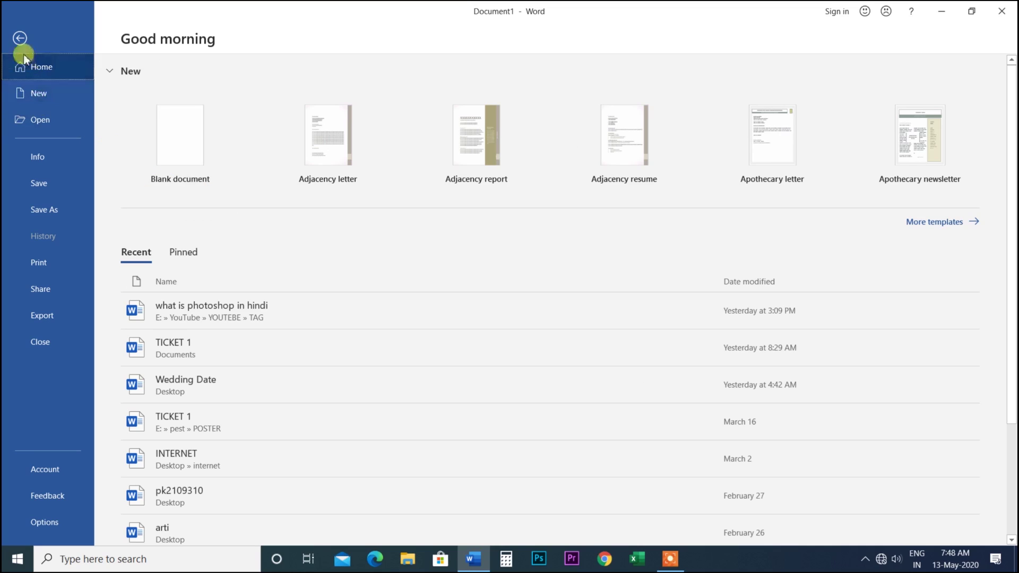
left_click(20, 37)
left_click(526, 238)
left_click(769, 69)
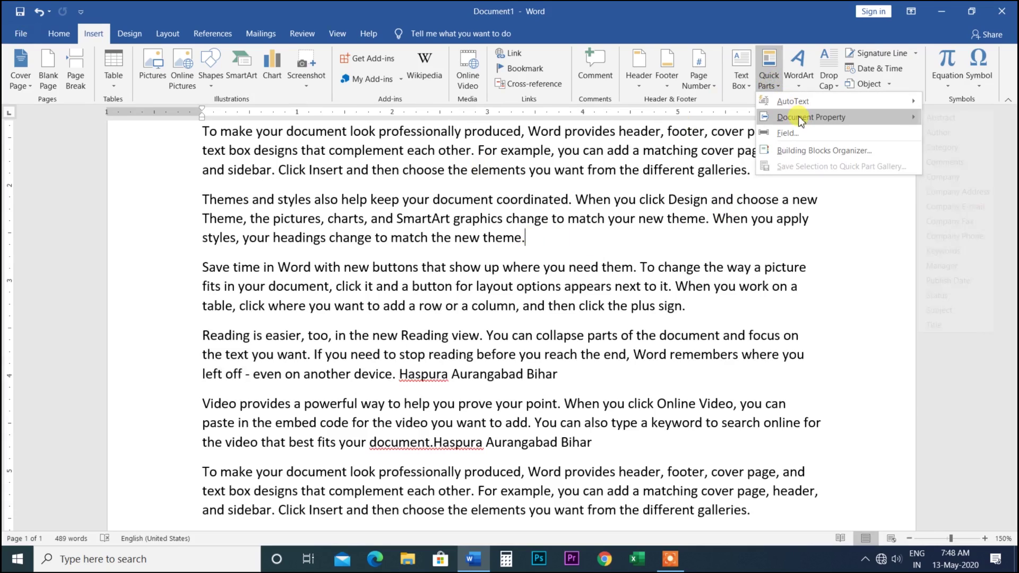
mouse_move(811, 116)
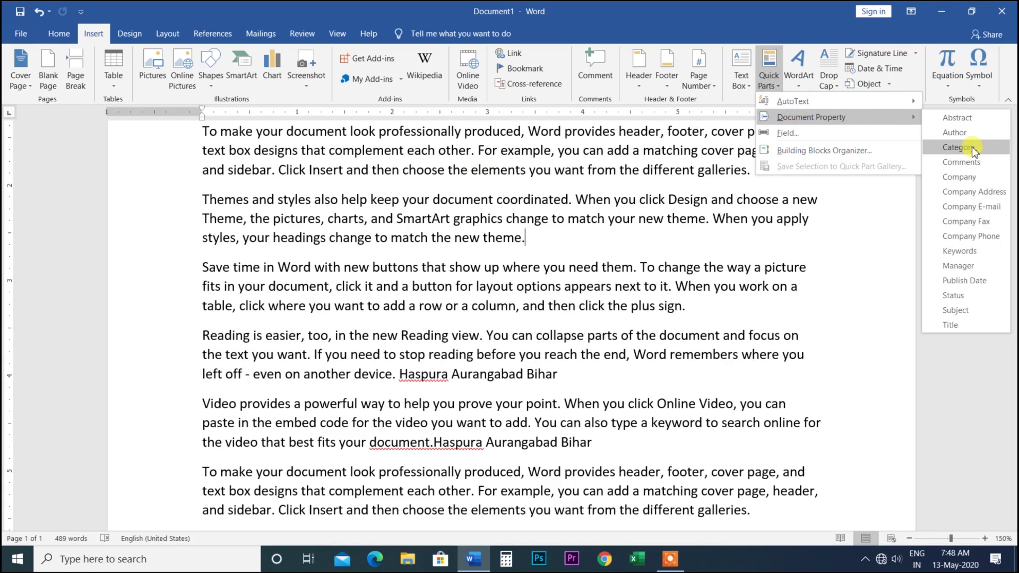
left_click(972, 146)
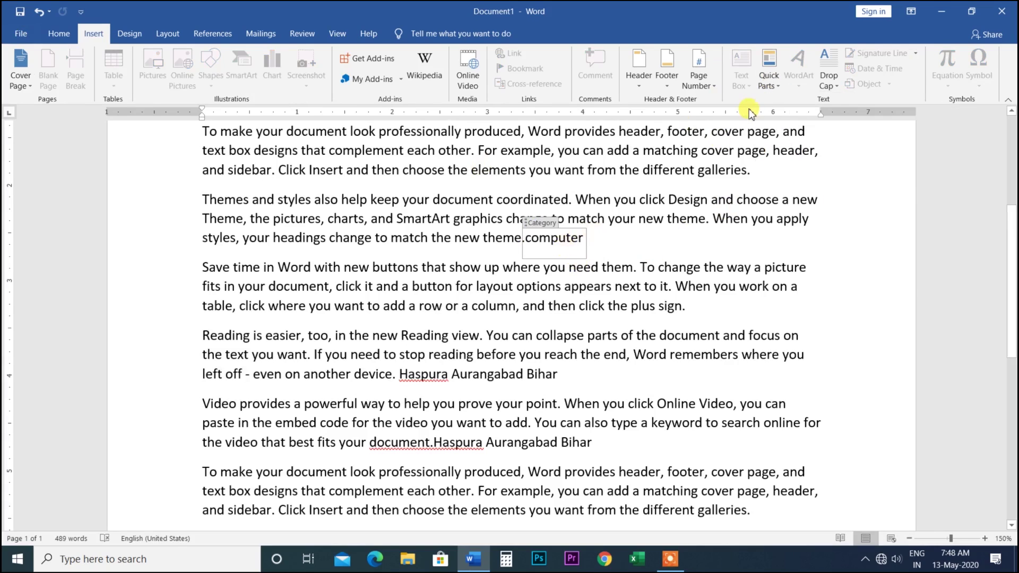
left_click(779, 89)
left_click(637, 254)
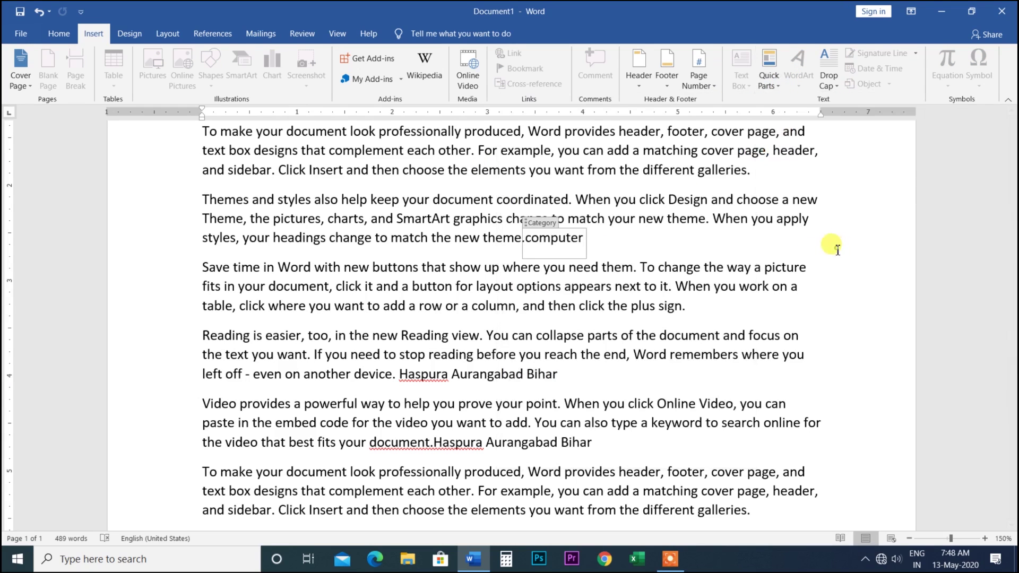
Insert the Manager property after 'sign.' and the Title property after 'Bihar'.
left_click(687, 307)
left_click(769, 72)
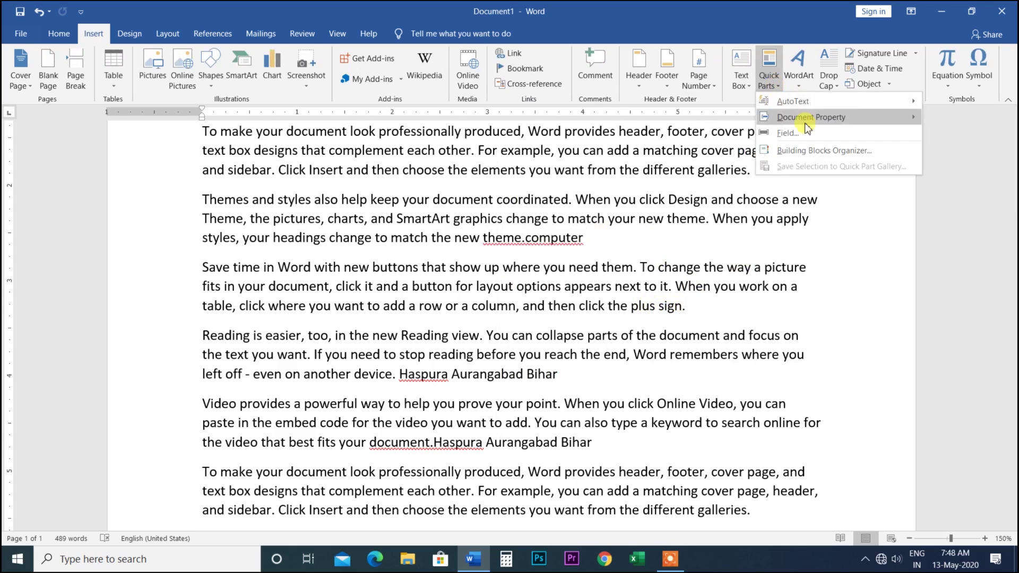
mouse_move(811, 117)
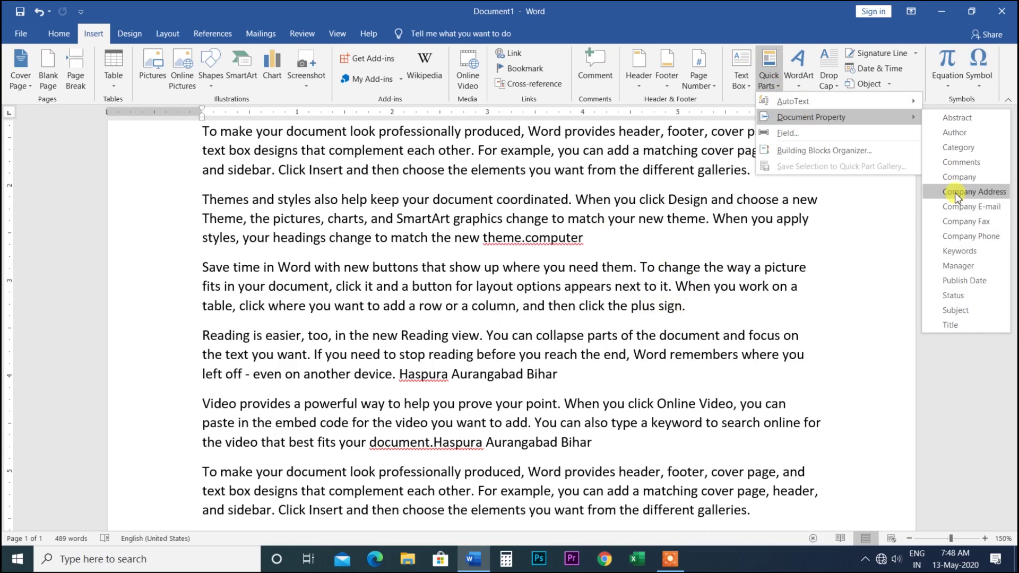
left_click(974, 268)
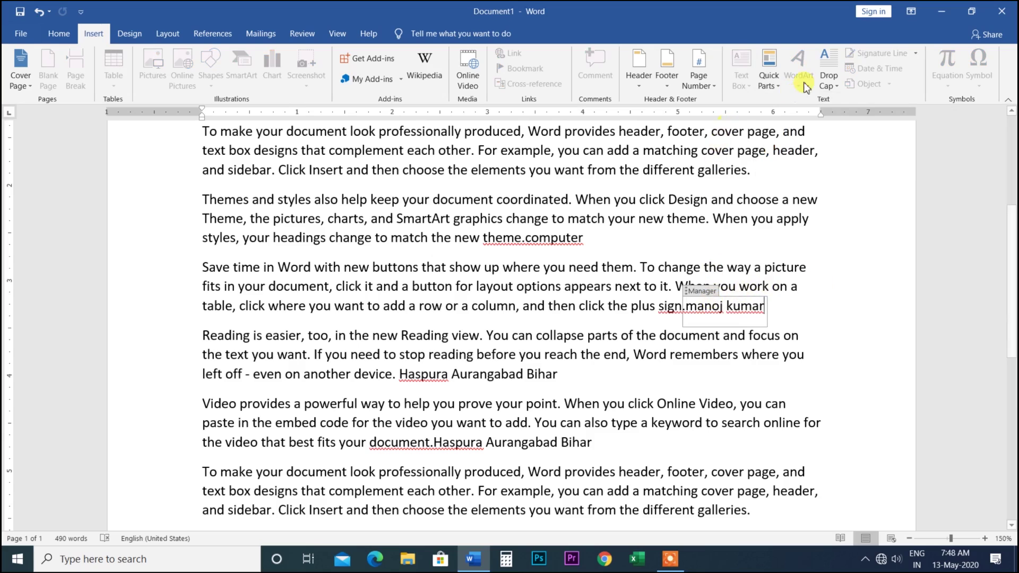
left_click(562, 374)
left_click(776, 86)
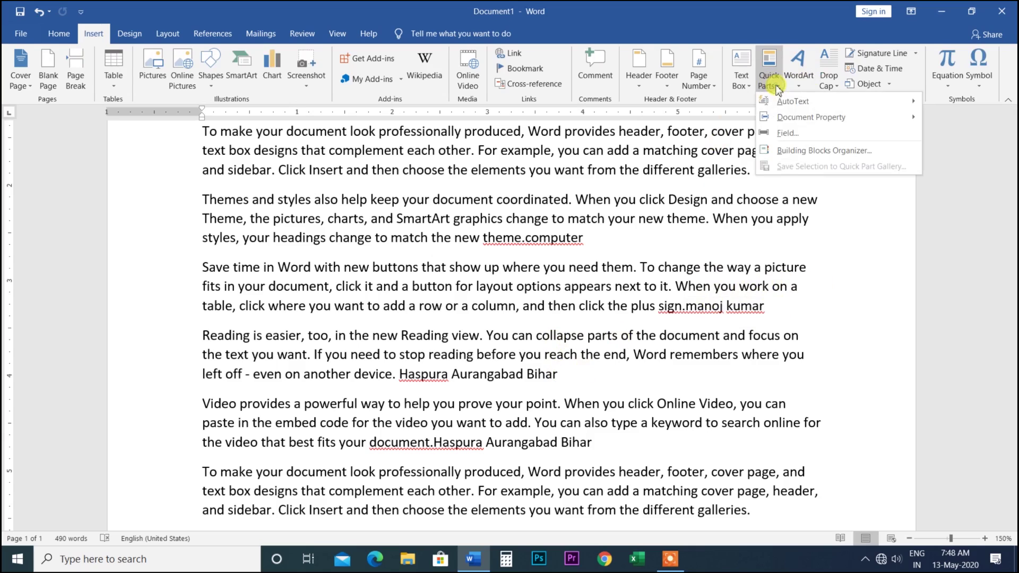
mouse_move(811, 116)
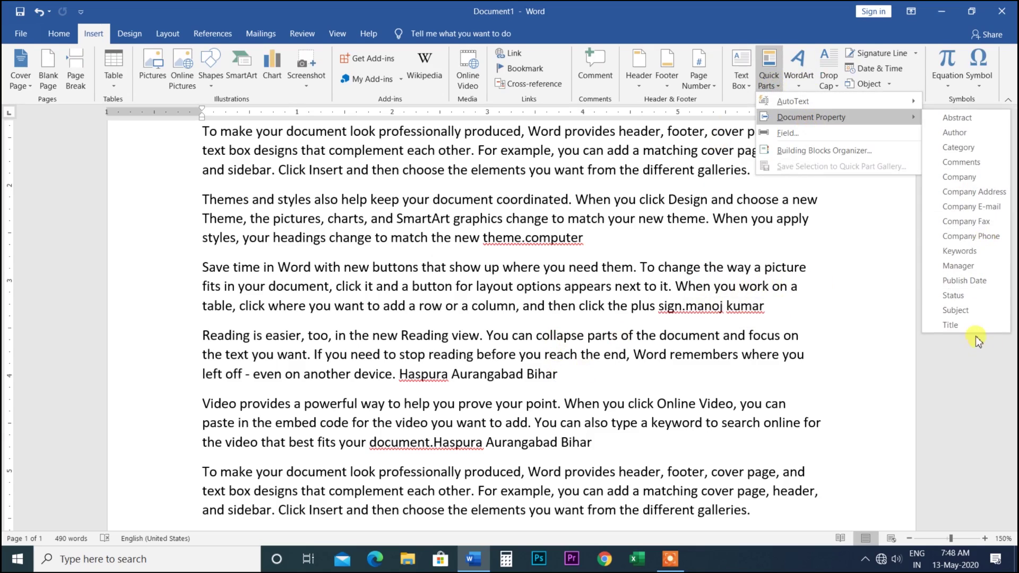
left_click(950, 324)
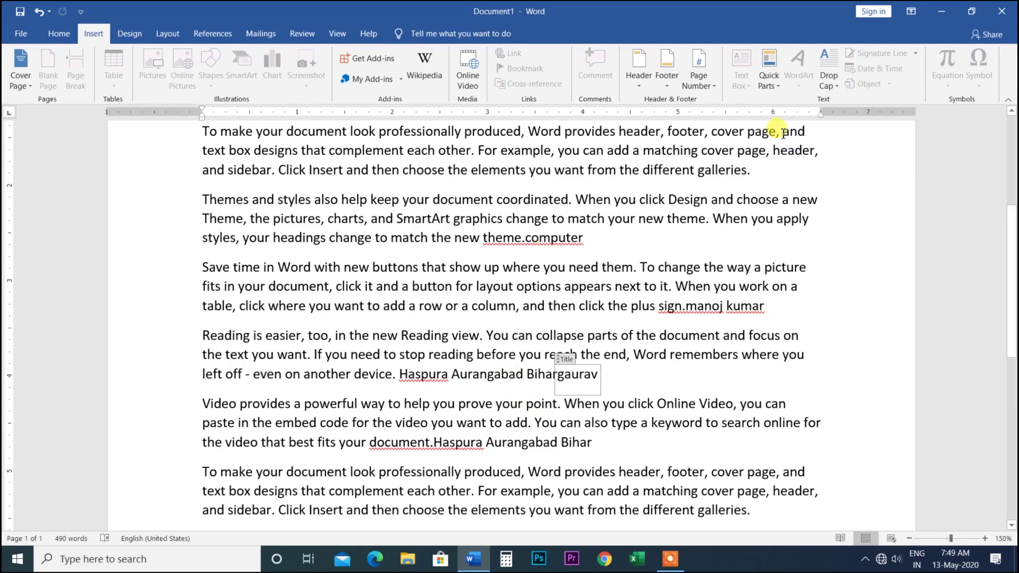
Browse the saved AutoText entries and place the insertion point before 'Theme'.
left_click(771, 80)
mouse_move(793, 101)
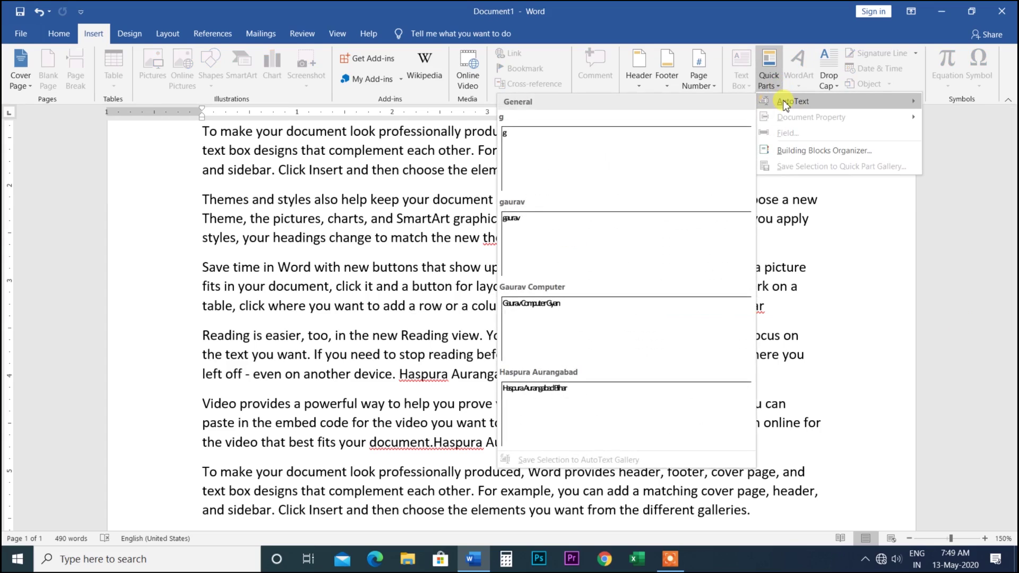
left_click(871, 263)
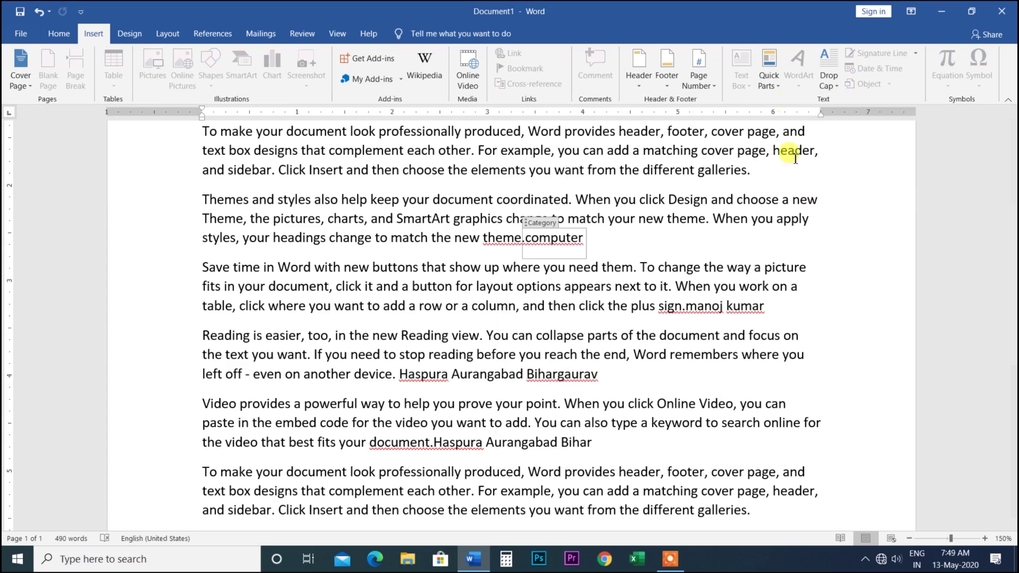
left_click(769, 80)
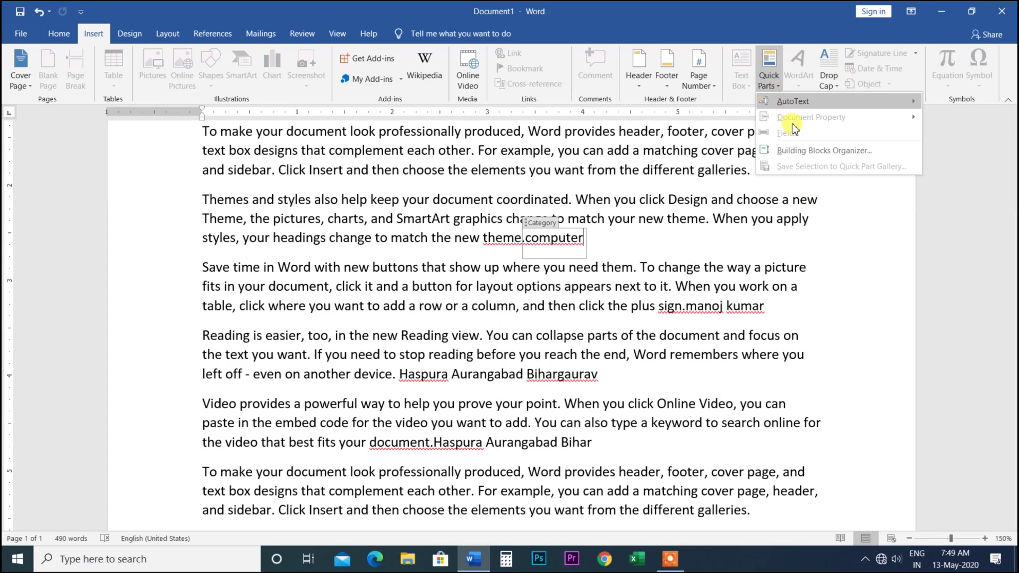
left_click(871, 268)
left_click(830, 206)
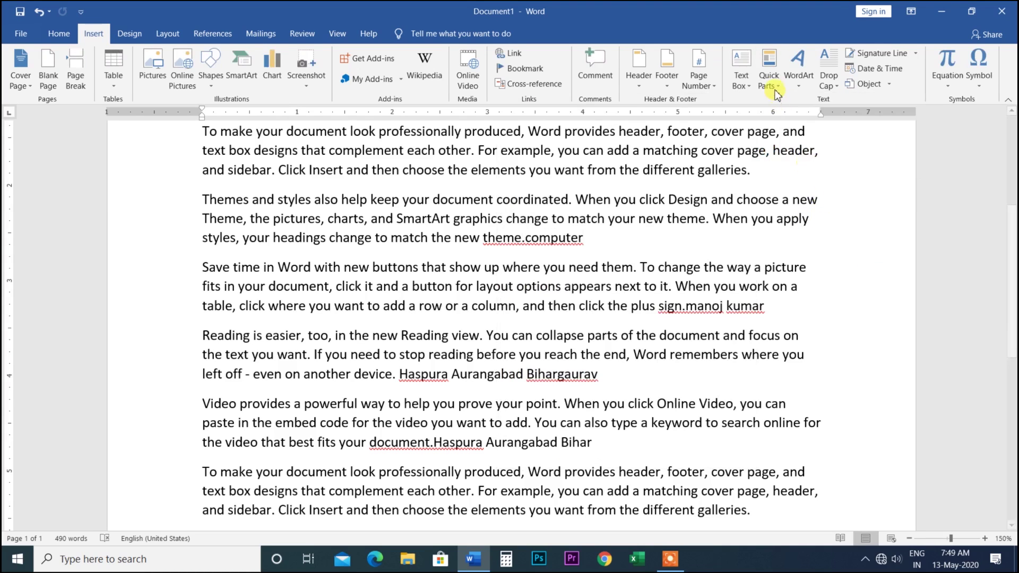
Insert an Author field in Uppercase format before 'Theme' in the Themes paragraph.
left_click(769, 74)
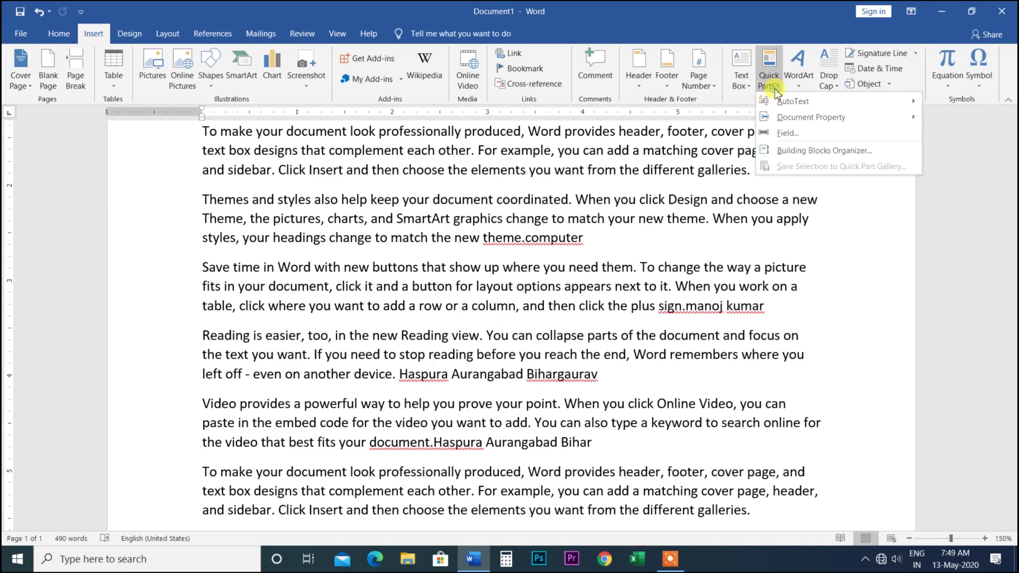
left_click(794, 133)
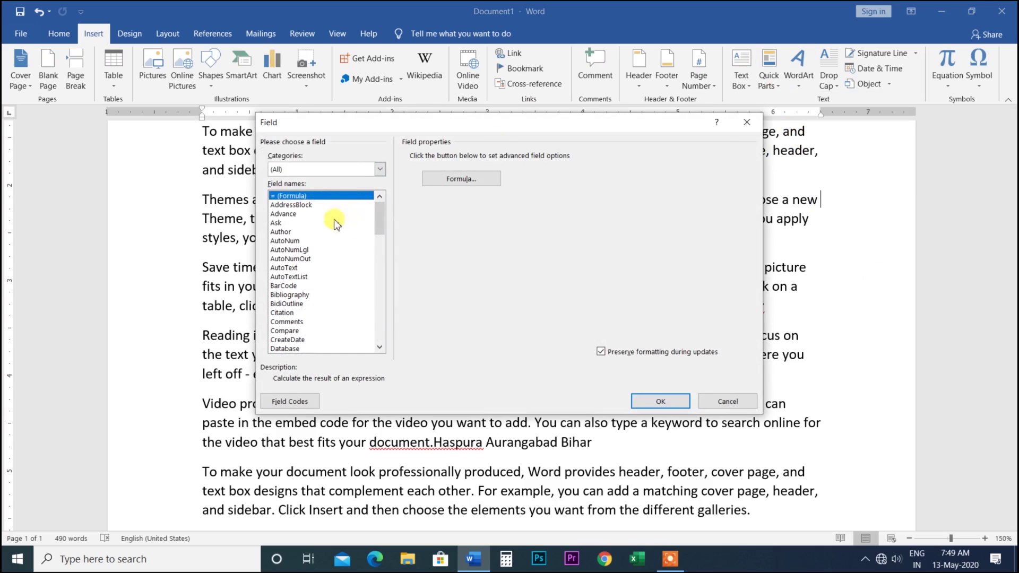
left_click_drag(376, 218, 383, 231)
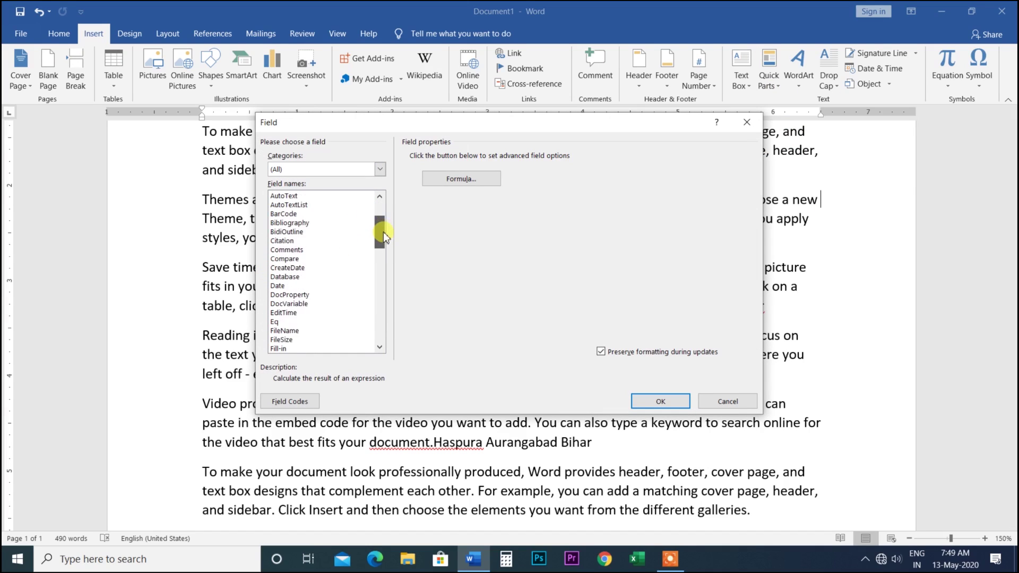
mouse_move(383, 231)
left_mouse_down()
mouse_move(386, 313)
mouse_move(376, 155)
left_mouse_up()
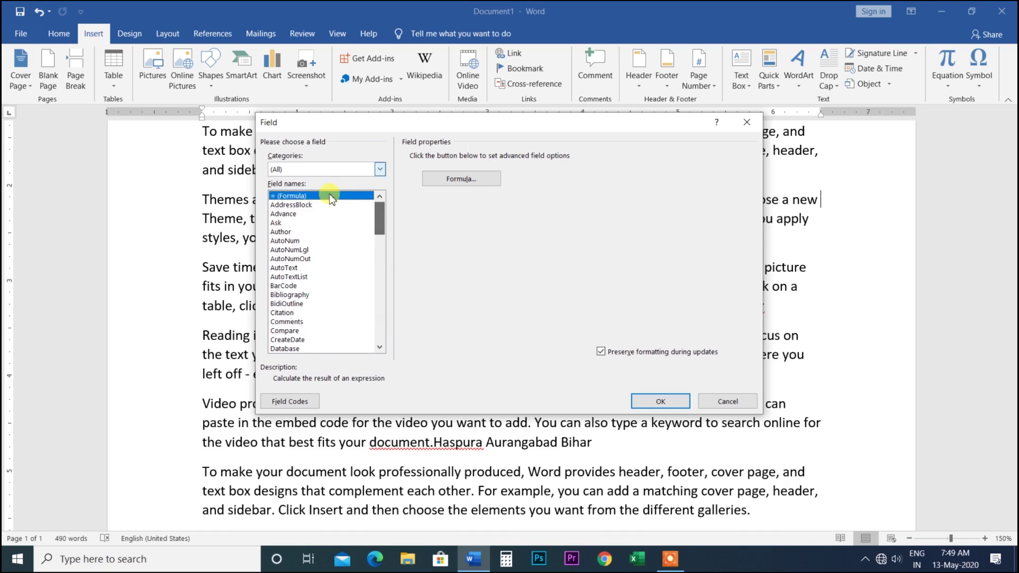
left_click(283, 232)
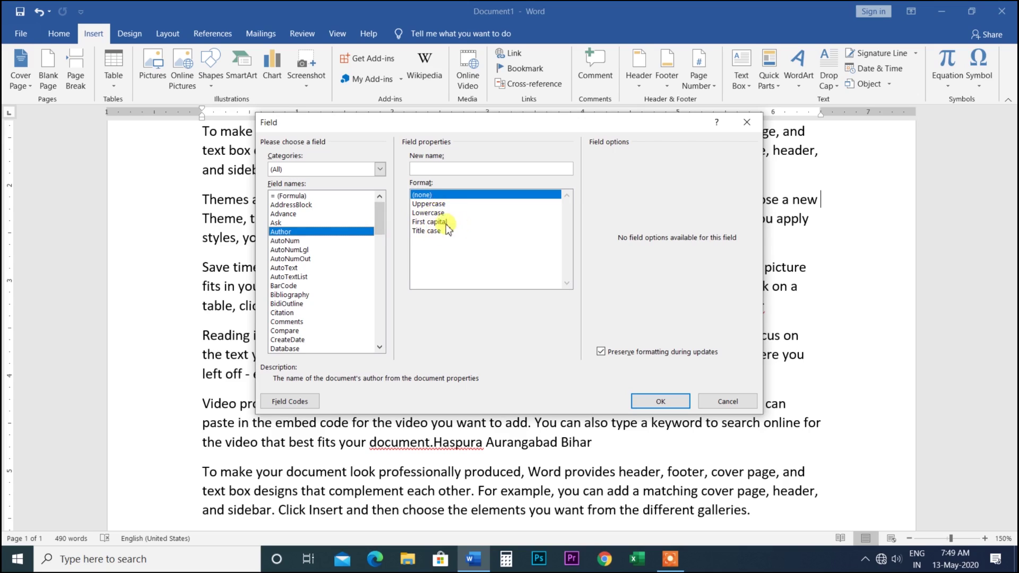
left_click(431, 204)
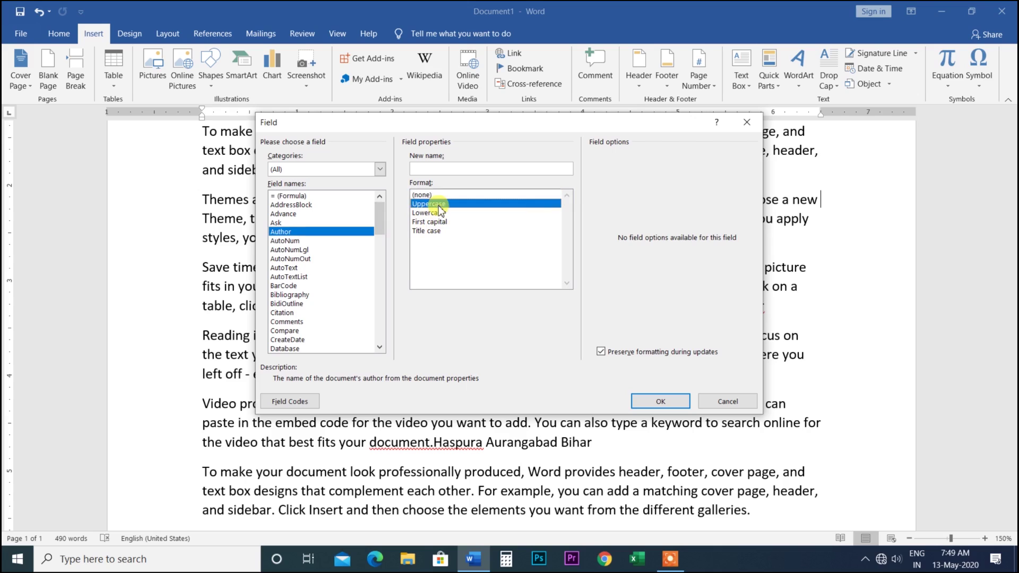
left_click(660, 402)
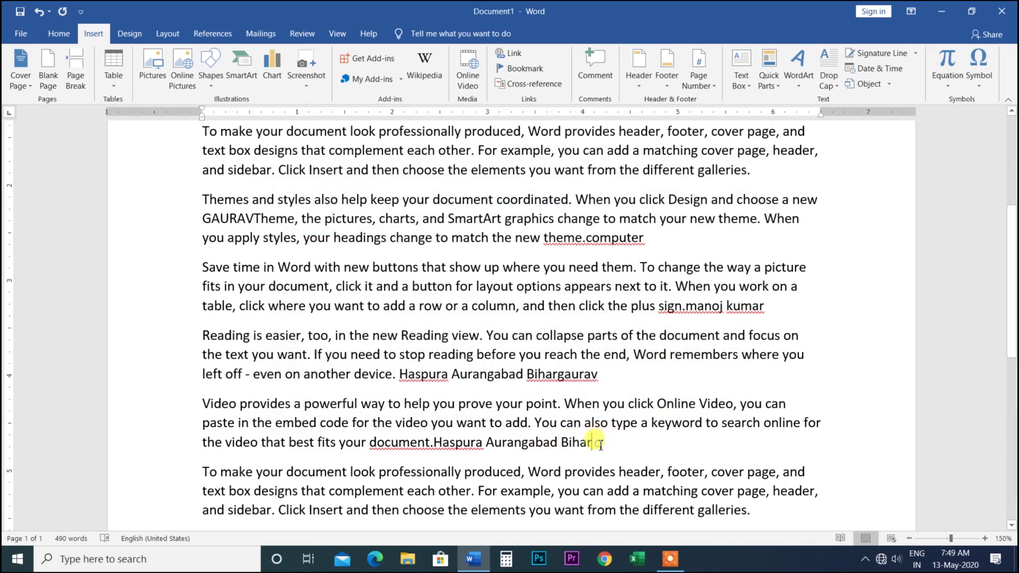
Insert the Author property after 'Bihar' and a First capital Author field after 'where you'.
left_click(769, 72)
mouse_move(811, 117)
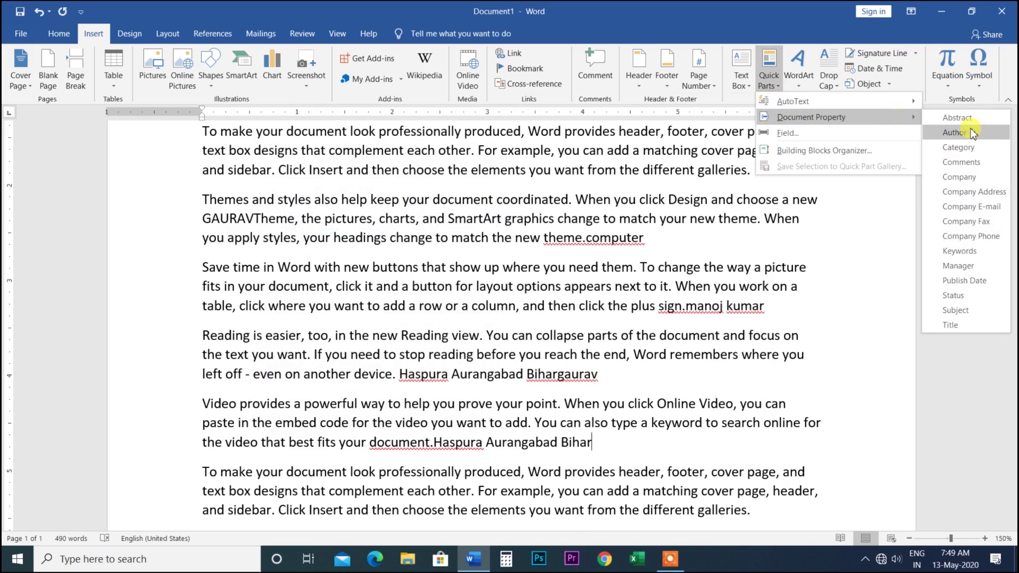
left_click(956, 132)
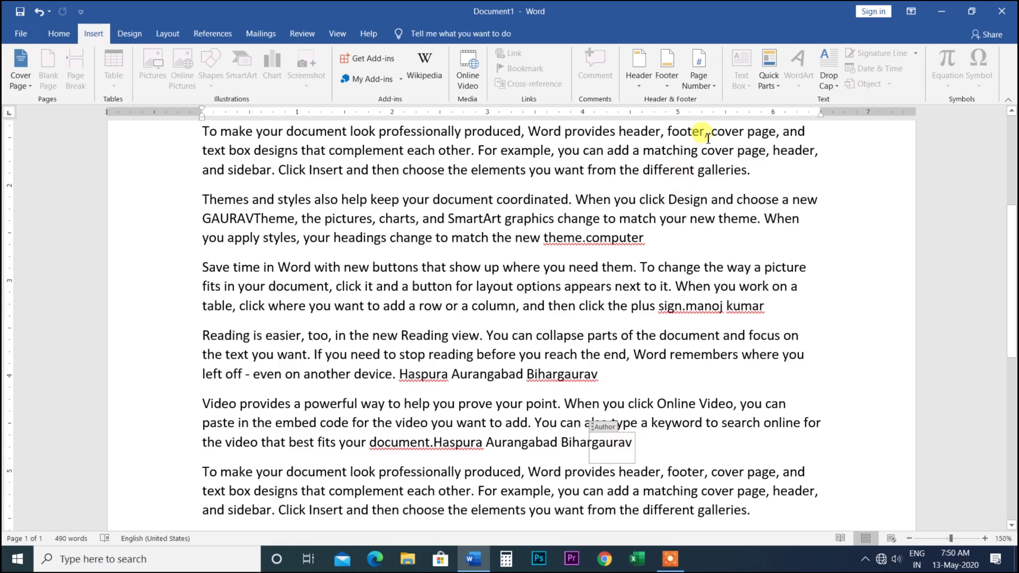
left_click(781, 85)
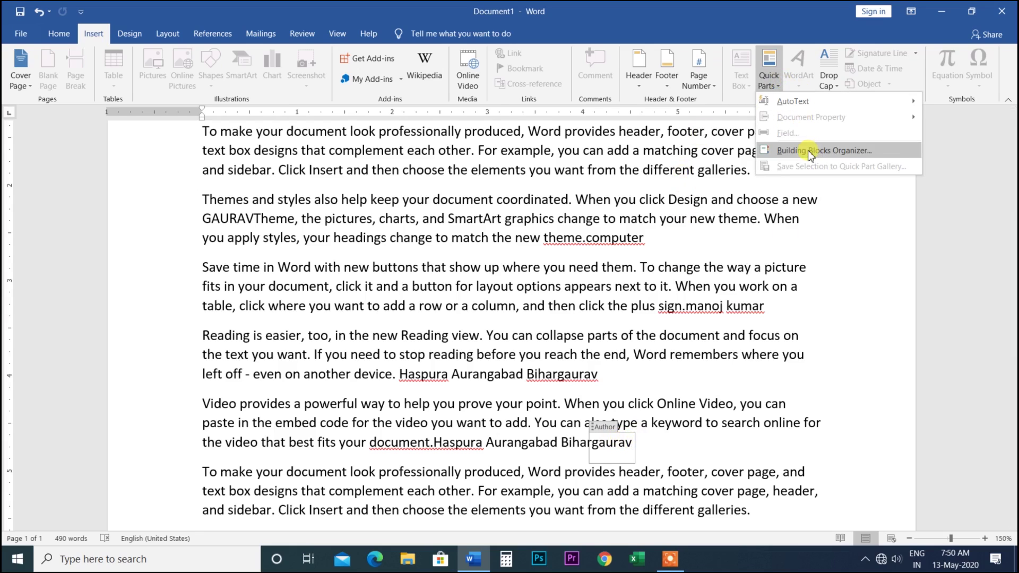
left_click(805, 357)
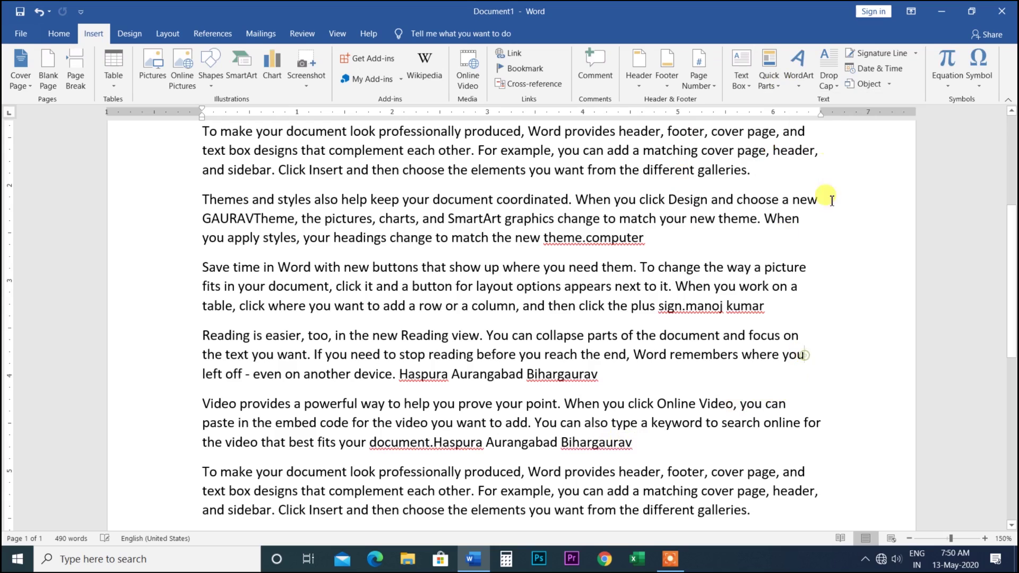
left_click(780, 85)
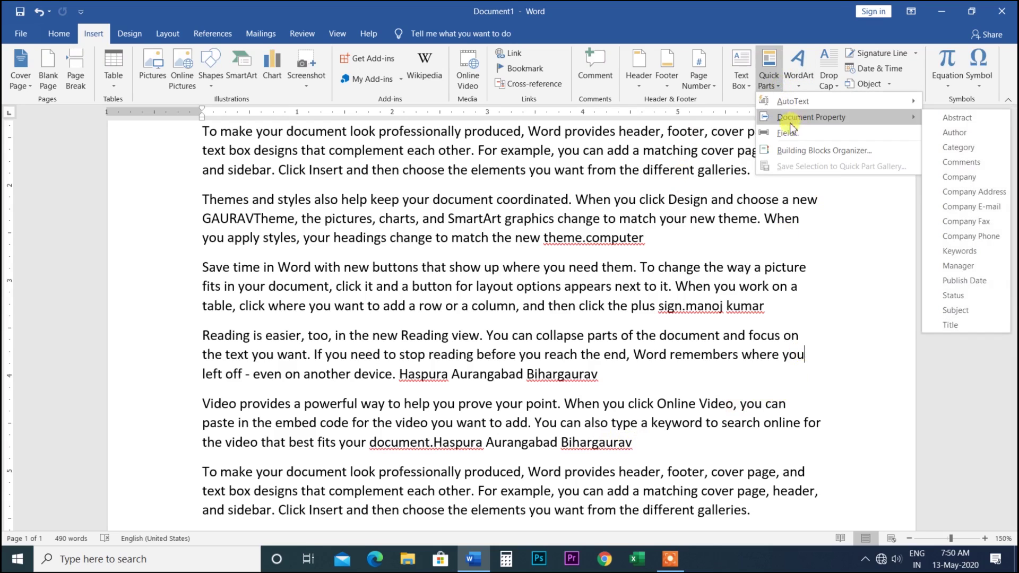
left_click(788, 133)
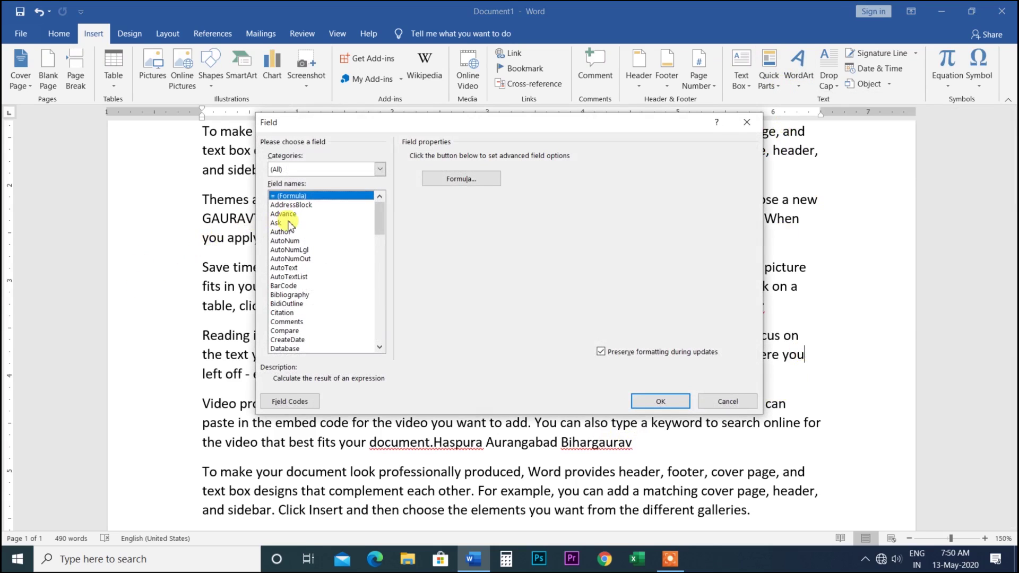
left_click(294, 232)
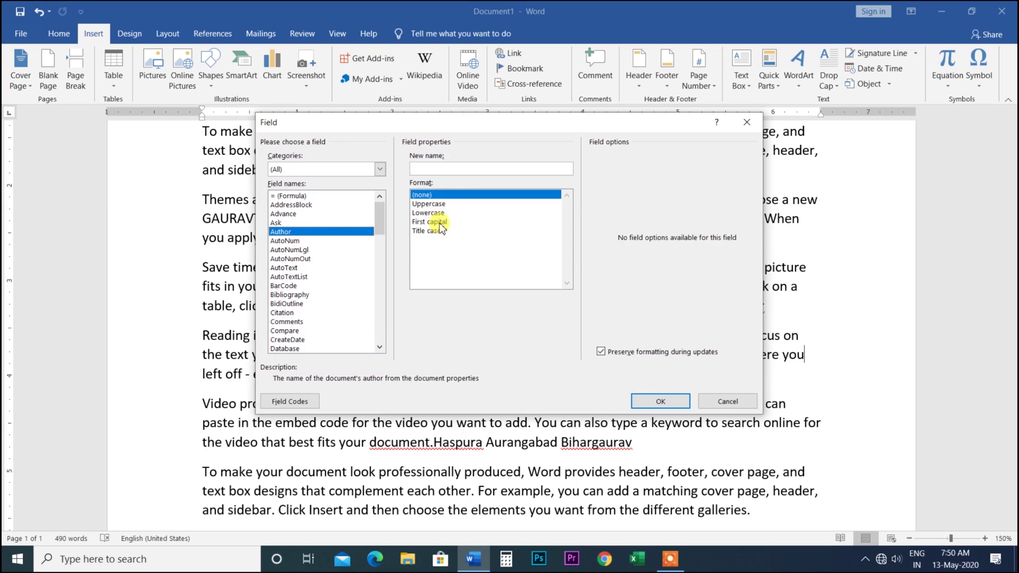
left_click(427, 212)
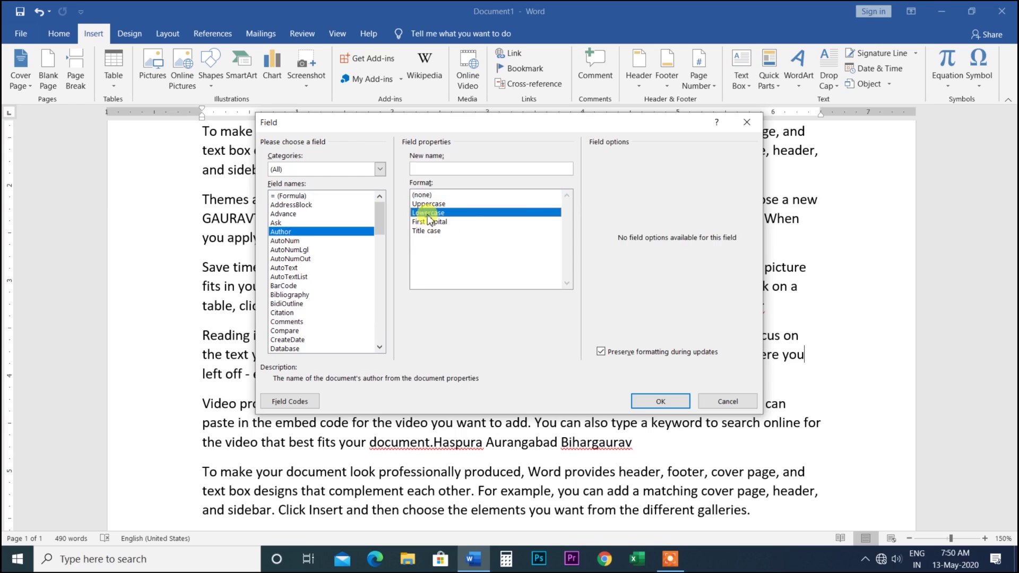
left_click(432, 222)
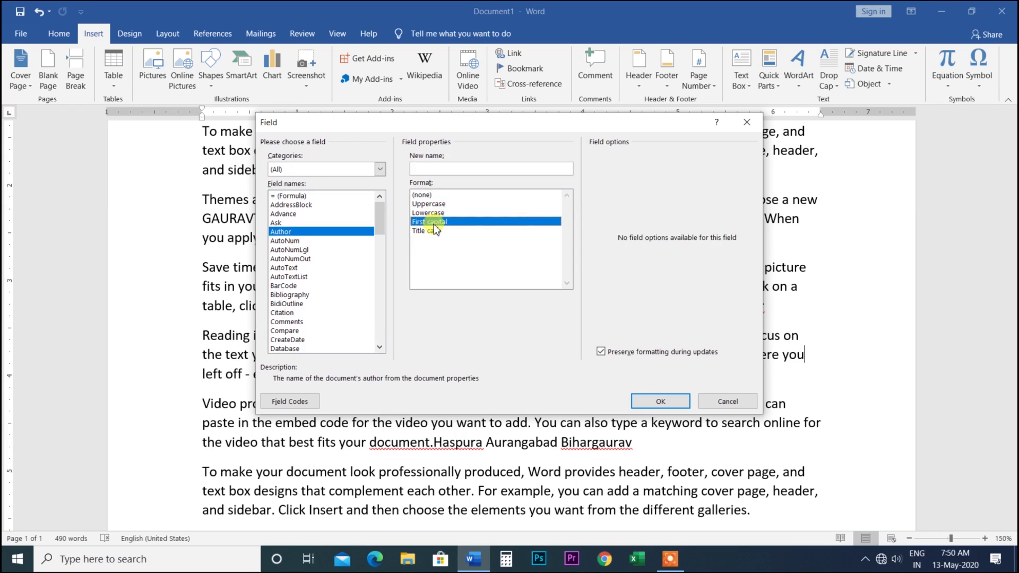
left_click(645, 399)
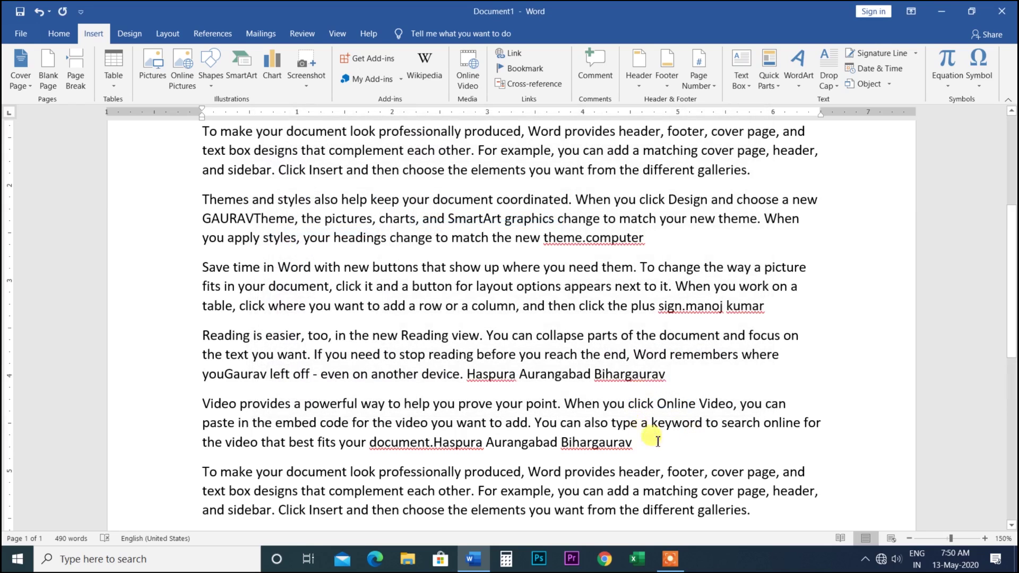
Add the Author property after 'galleries.' at the end of the first paragraph.
left_click(670, 375)
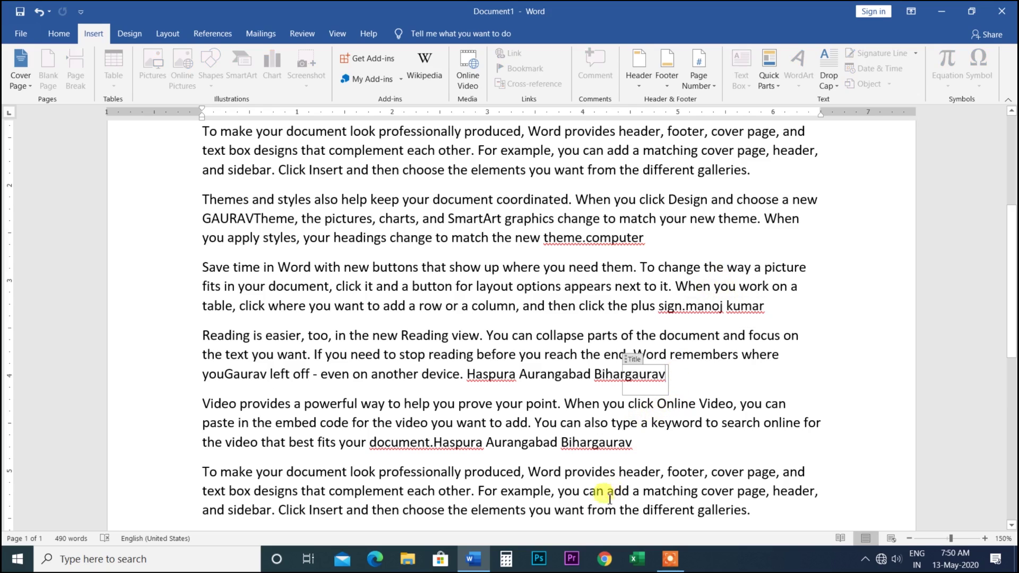
left_click(751, 171)
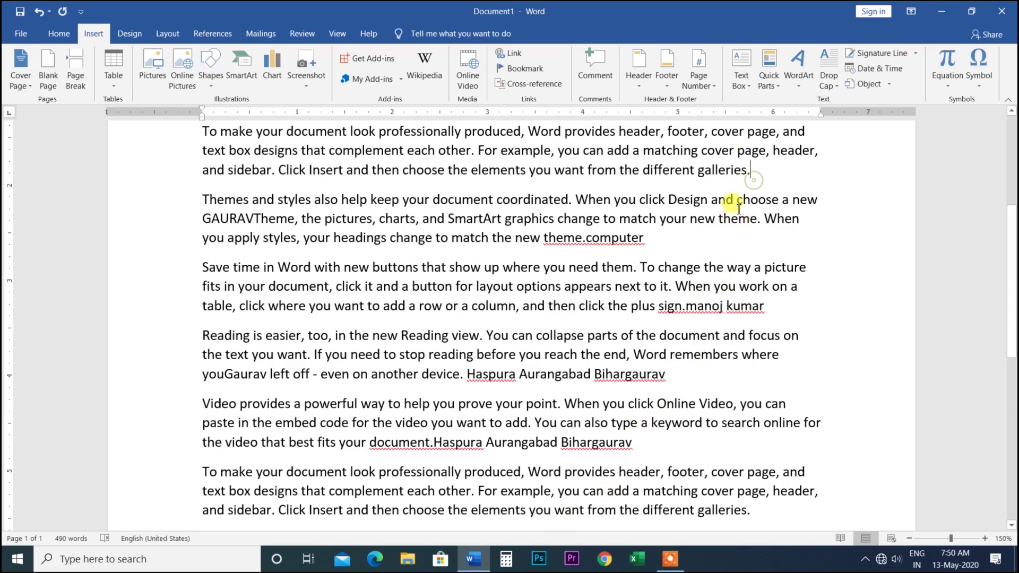
left_click(769, 77)
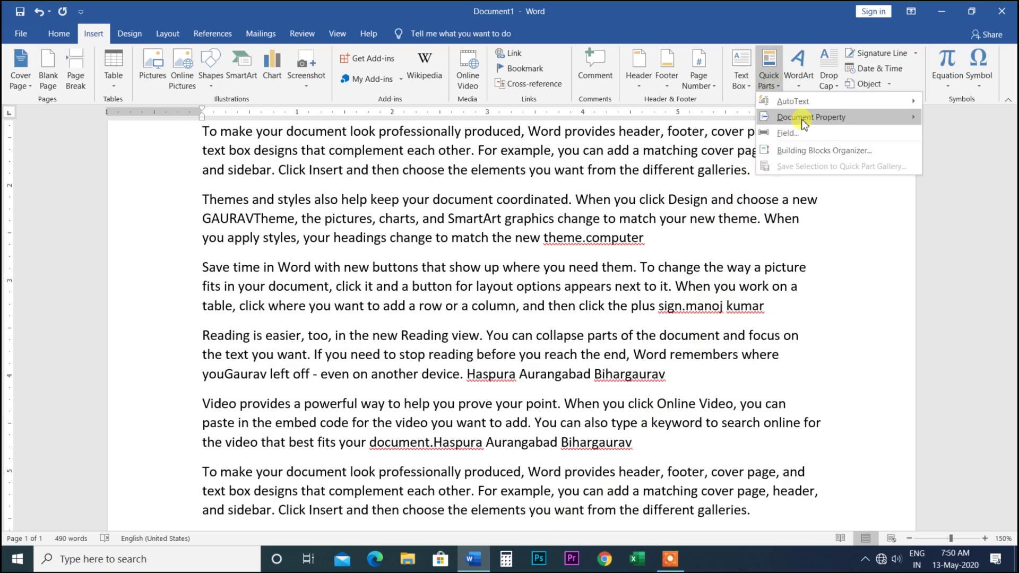
mouse_move(811, 117)
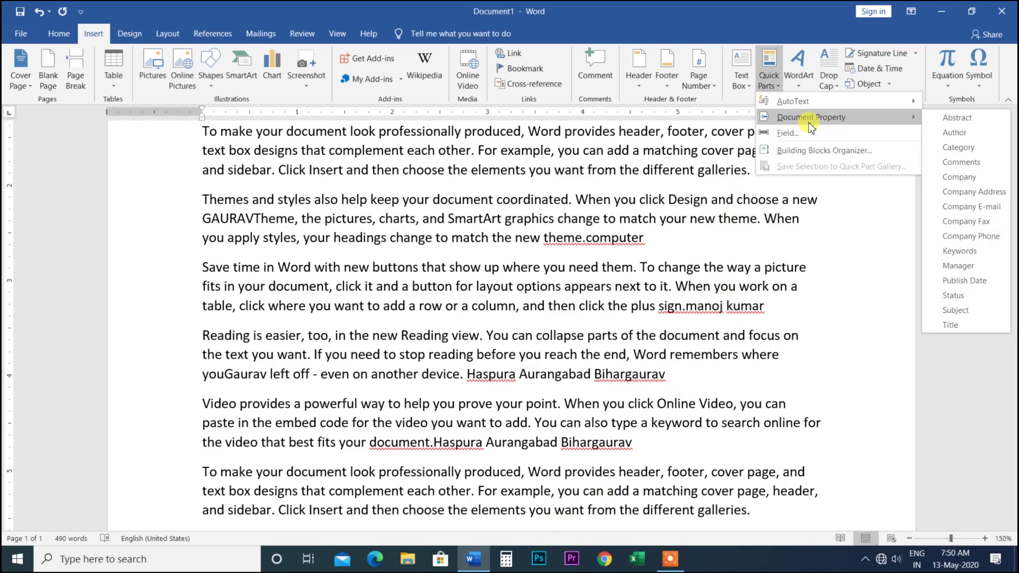
left_click(955, 133)
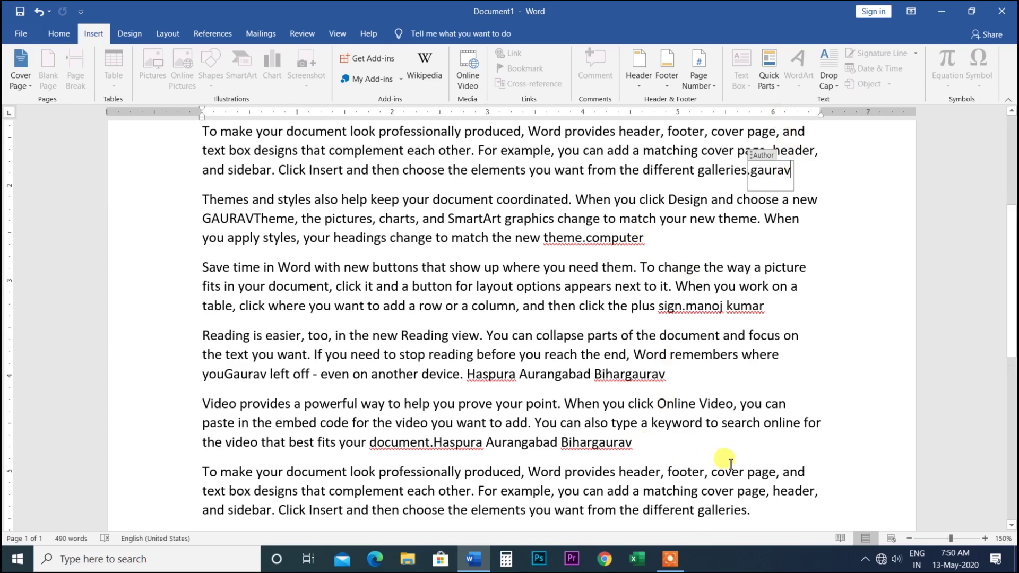
scroll(724, 459, "down", 3)
left_click(561, 392)
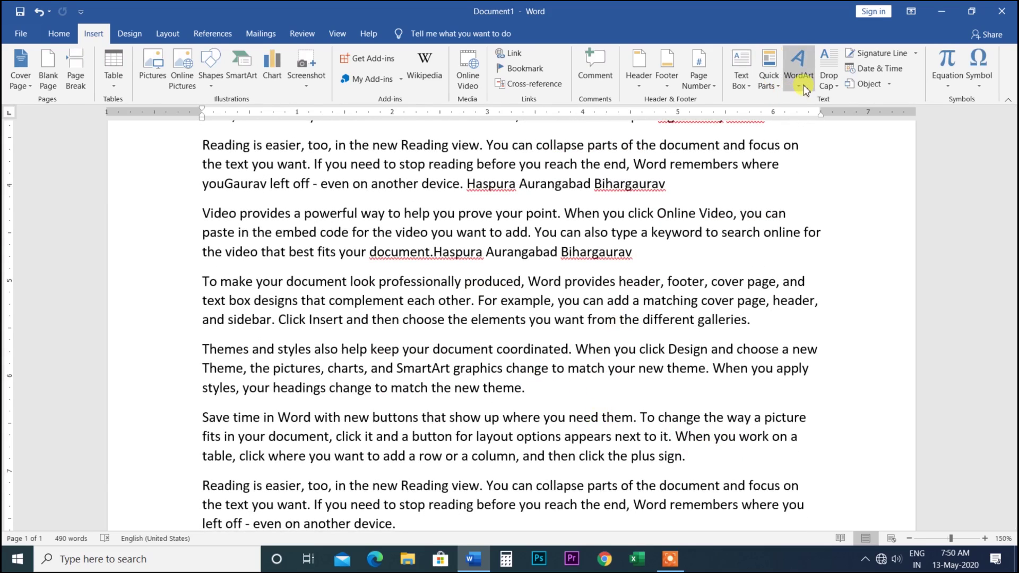
Insert a Keywords field in Lowercase format after 'theme.' in the Themes paragraph.
left_click(771, 80)
mouse_move(810, 117)
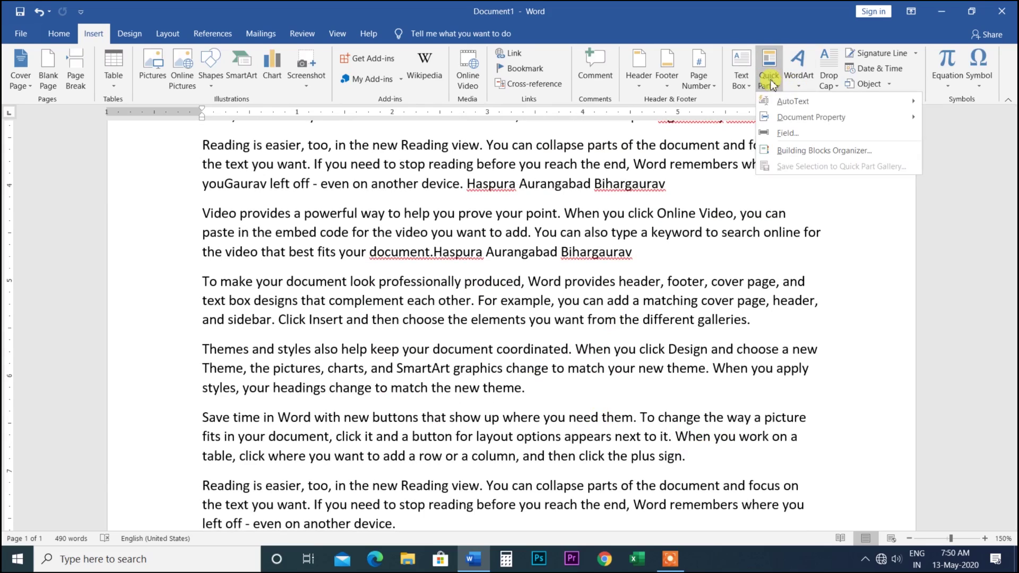
left_click(788, 132)
mouse_move(382, 209)
left_mouse_down()
mouse_move(382, 260)
mouse_move(370, 264)
left_mouse_up()
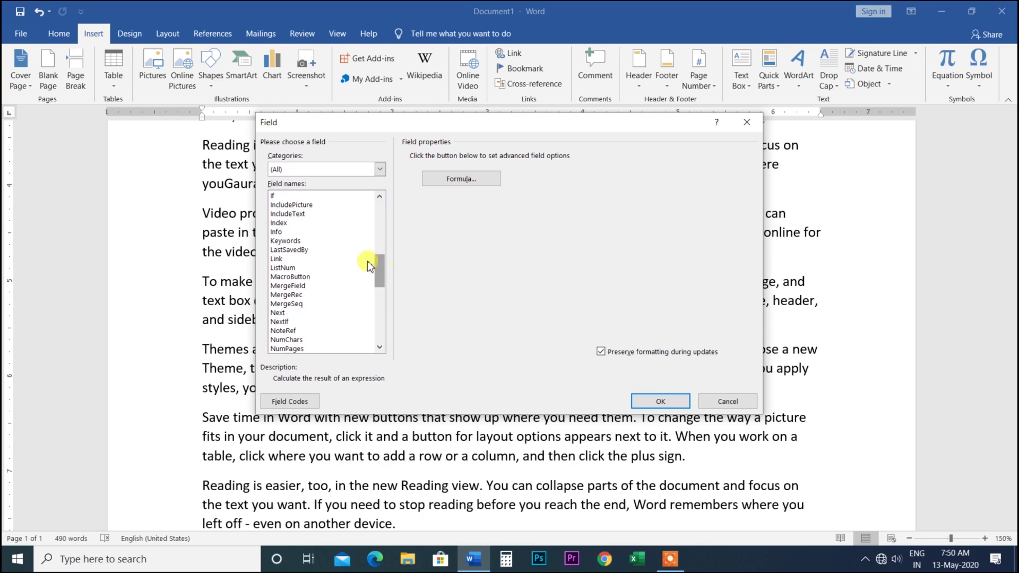
left_click(290, 250)
left_click(287, 241)
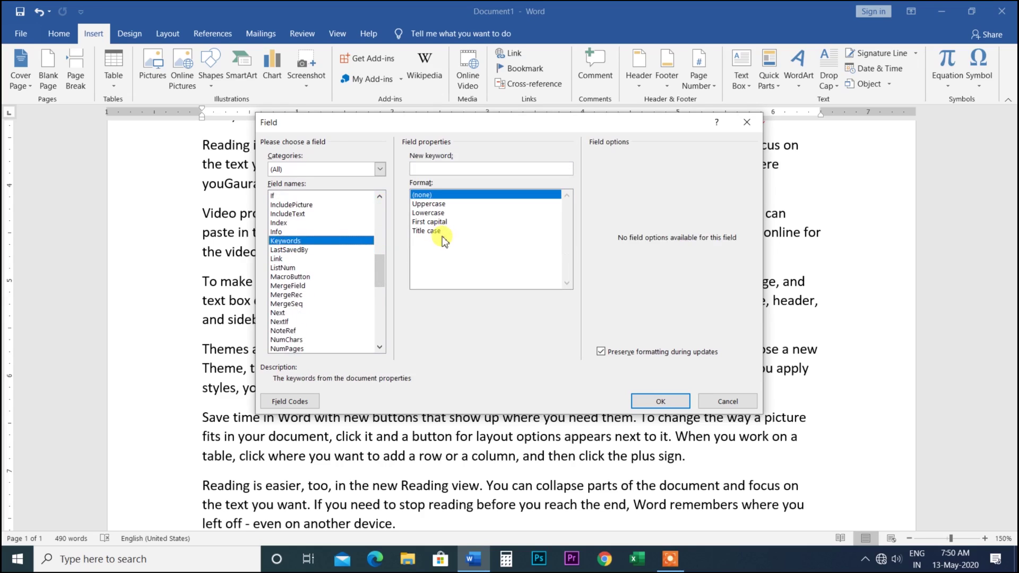
left_click(436, 213)
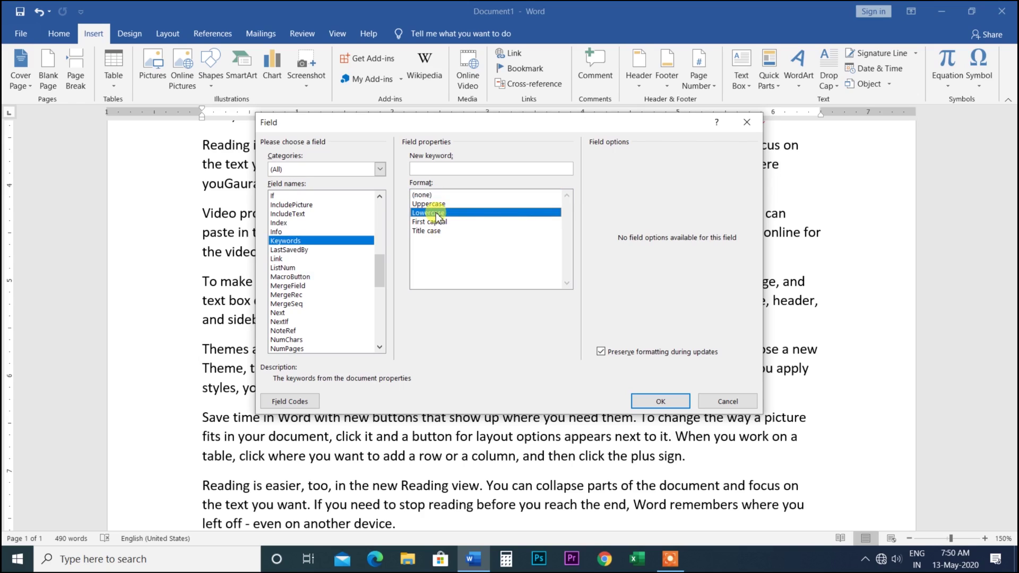
left_click(652, 395)
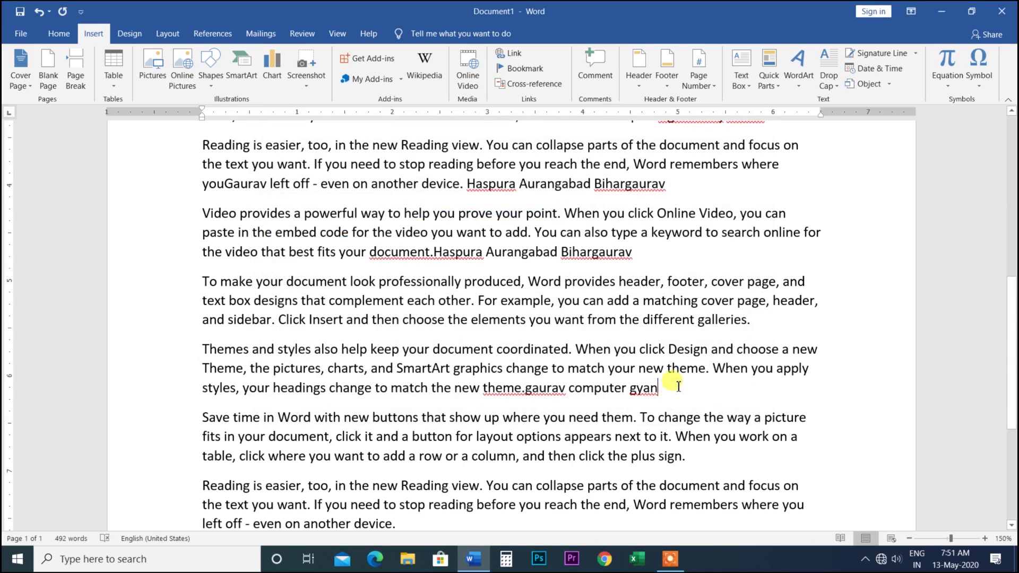
Add the Keywords document property control after the lowercase keywords field.
left_click(775, 83)
mouse_move(811, 116)
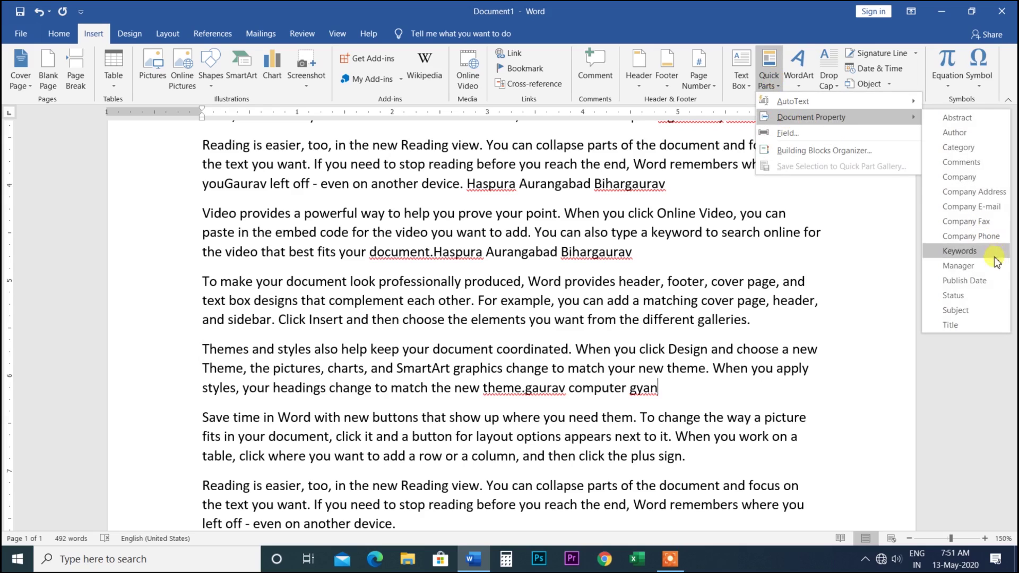
left_click(981, 257)
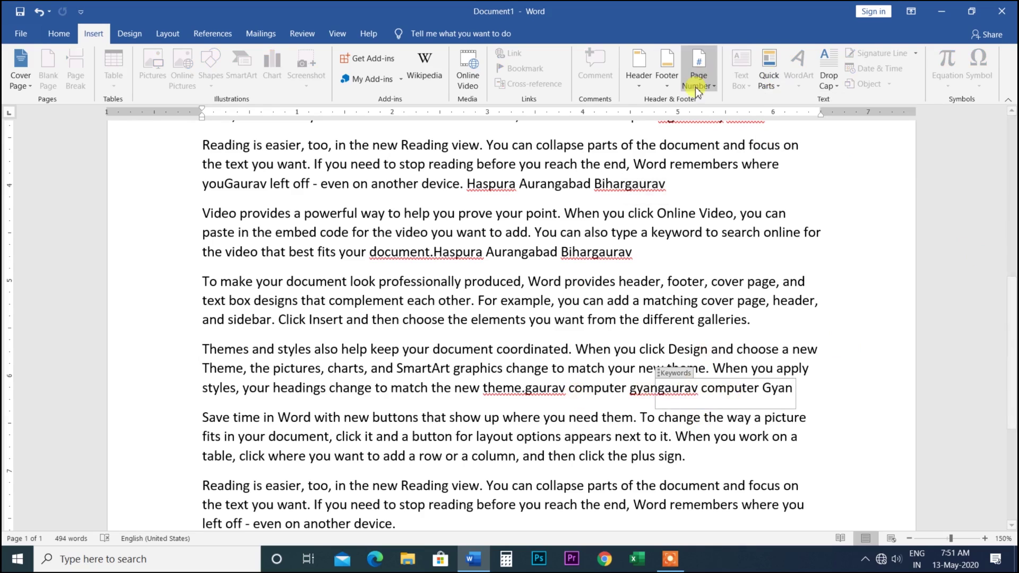
left_click(770, 87)
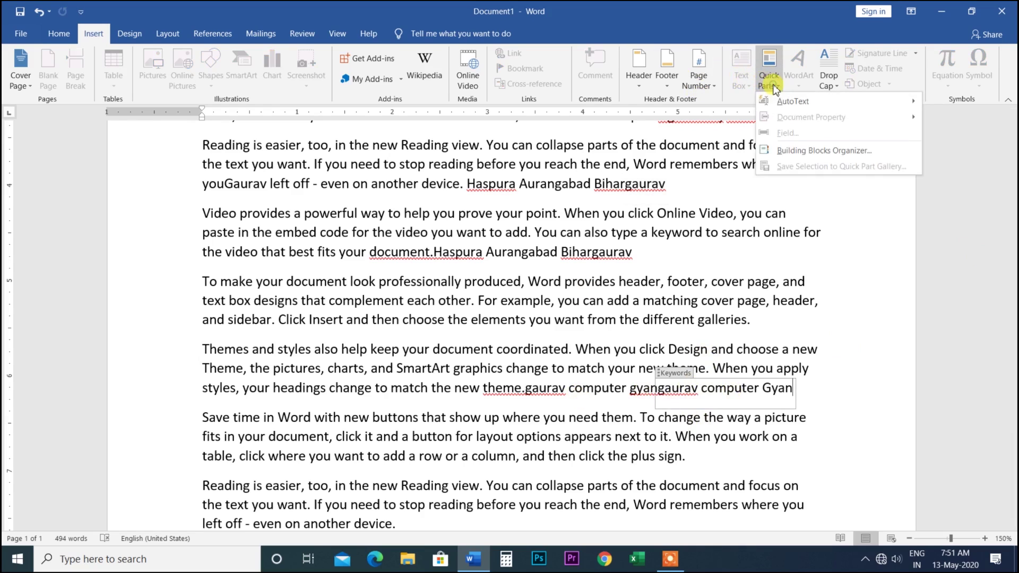
left_click(799, 152)
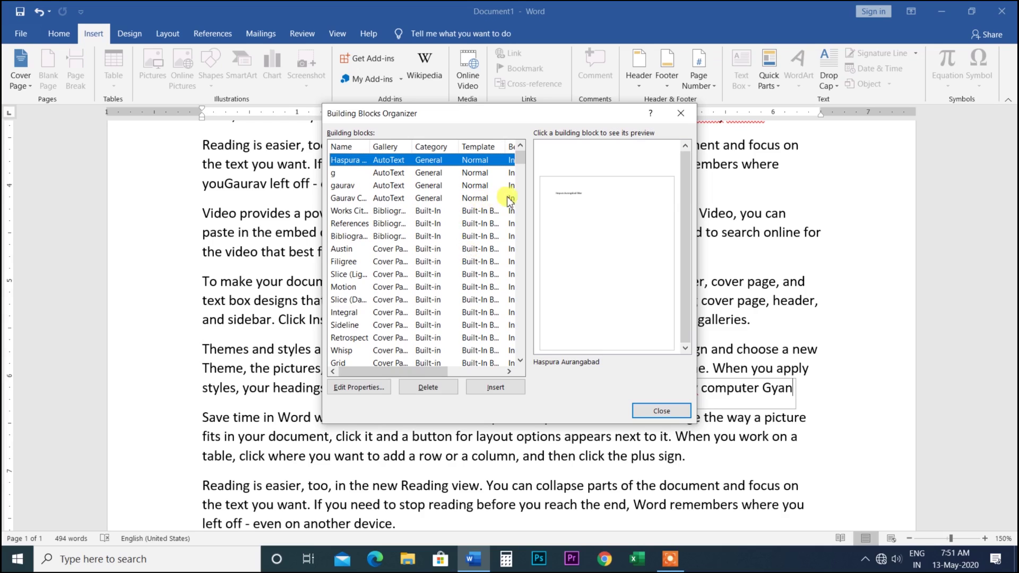
left_click_drag(521, 169, 524, 226)
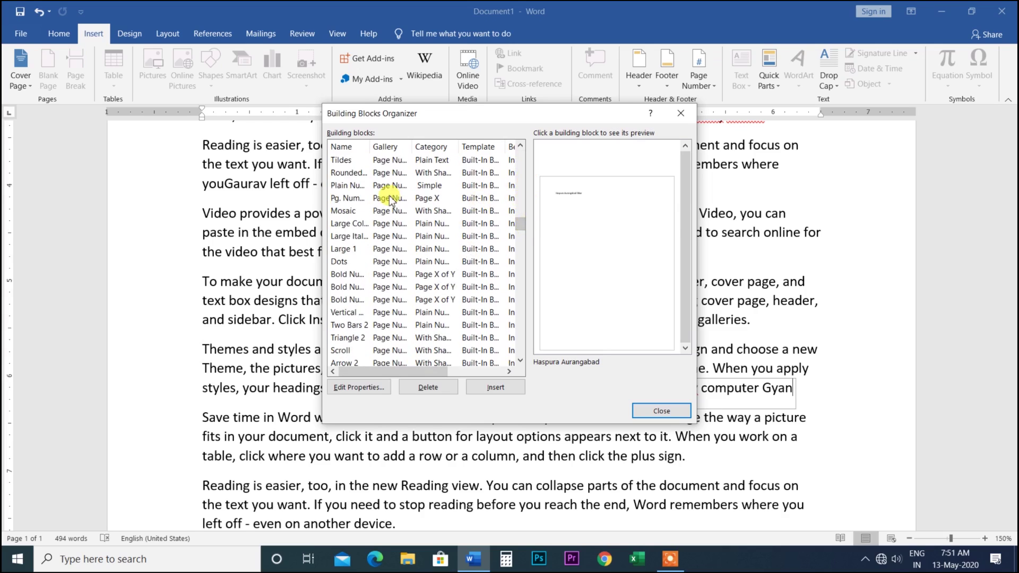
left_click_drag(521, 227, 522, 154)
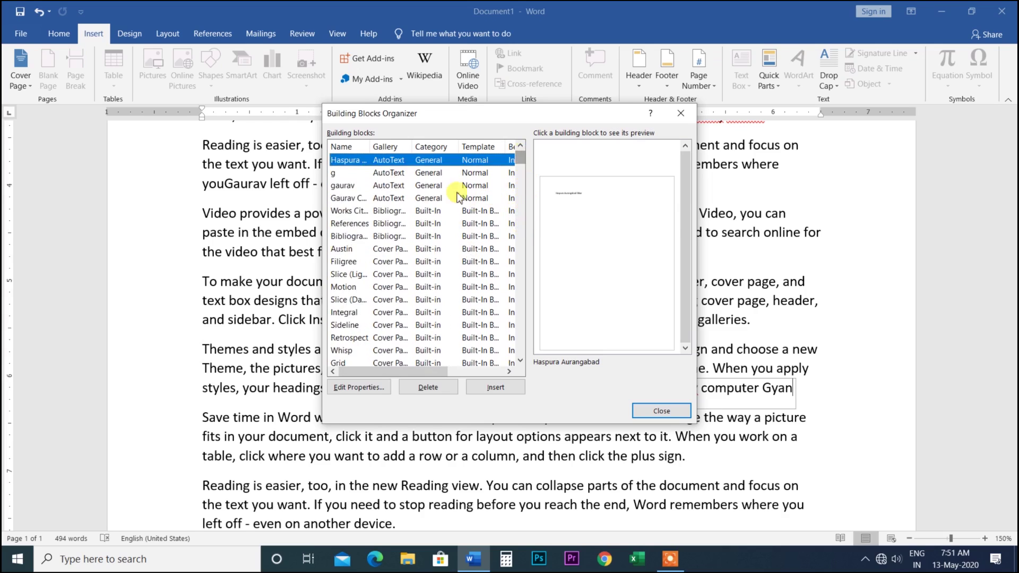
left_click(351, 200)
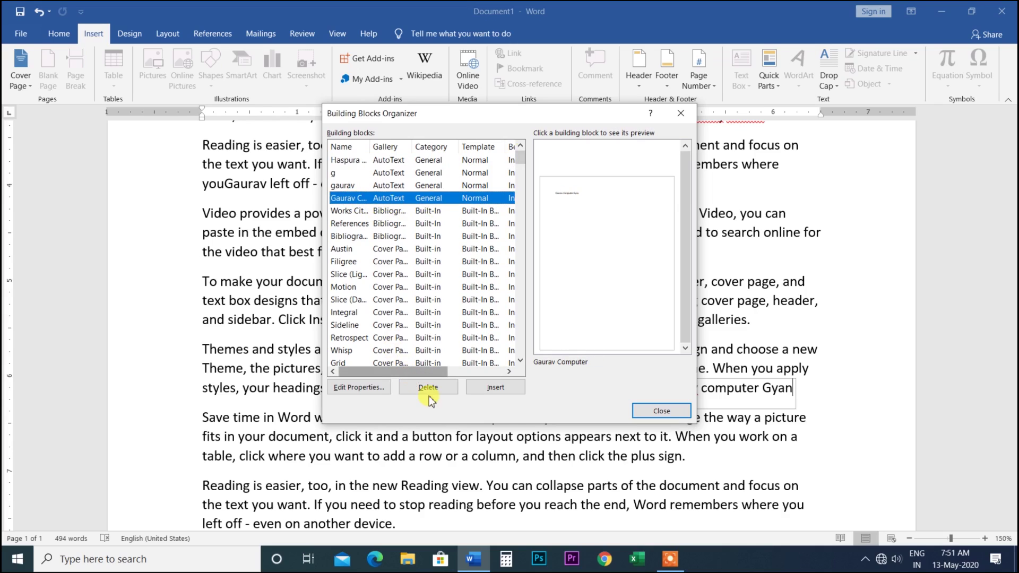
left_click(352, 250)
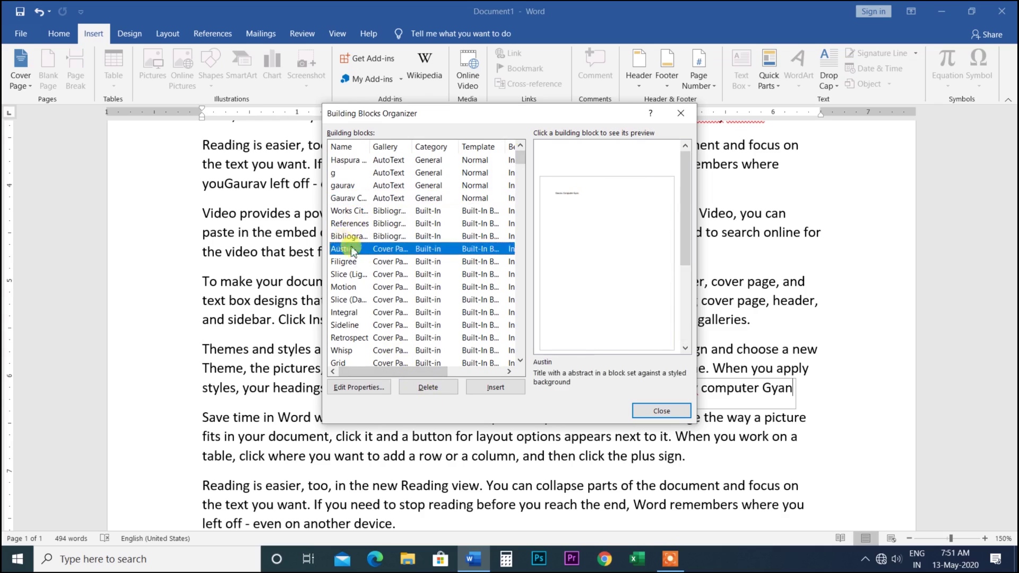
scroll(352, 252, "down", 1)
left_click(352, 239)
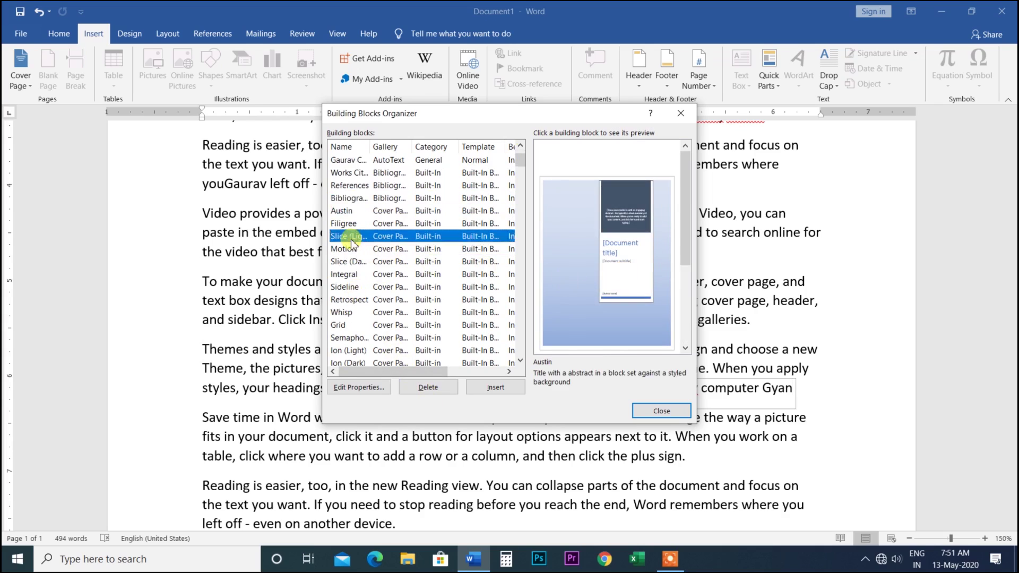
left_click(352, 249)
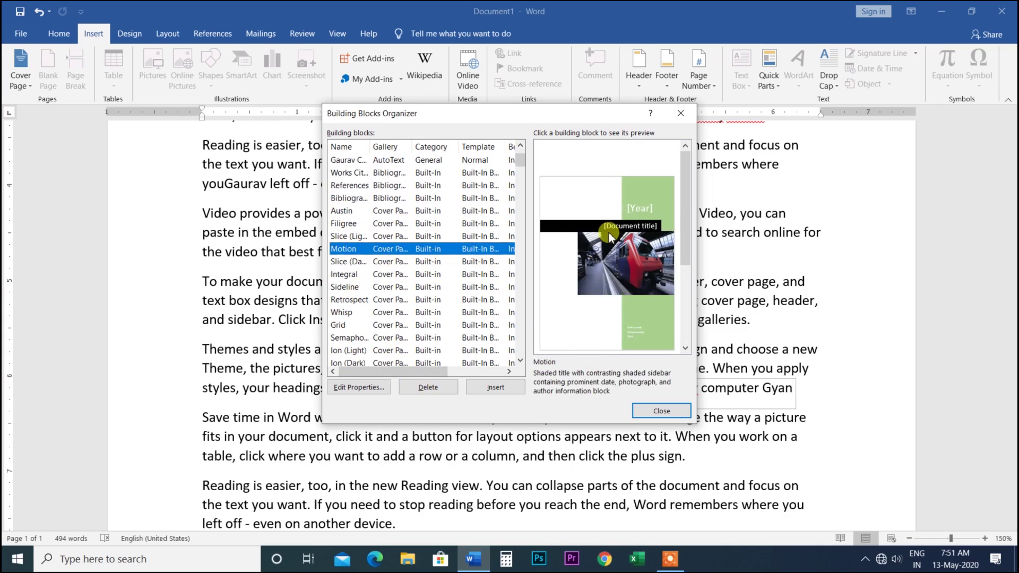
left_click(347, 262)
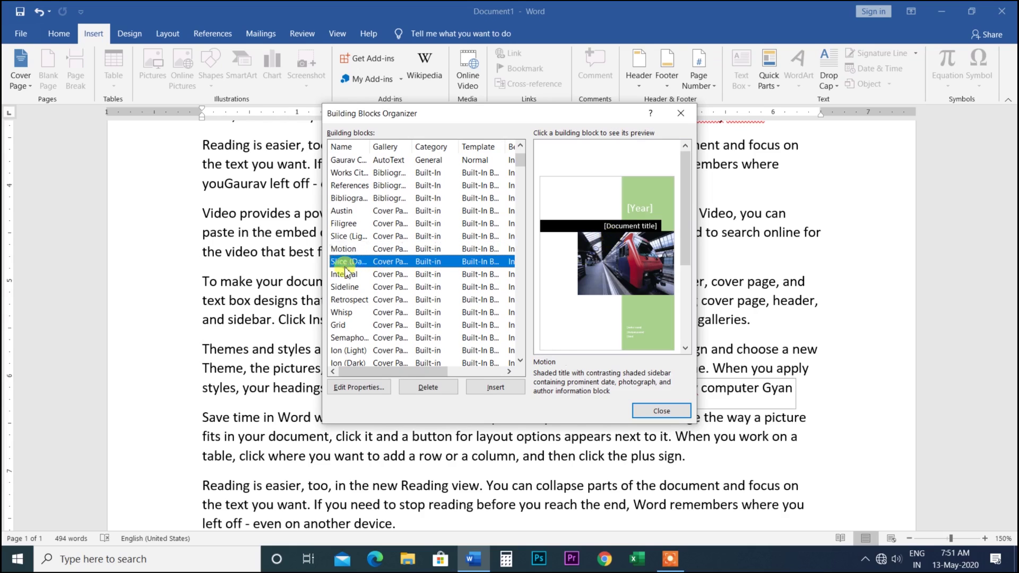
left_click(346, 275)
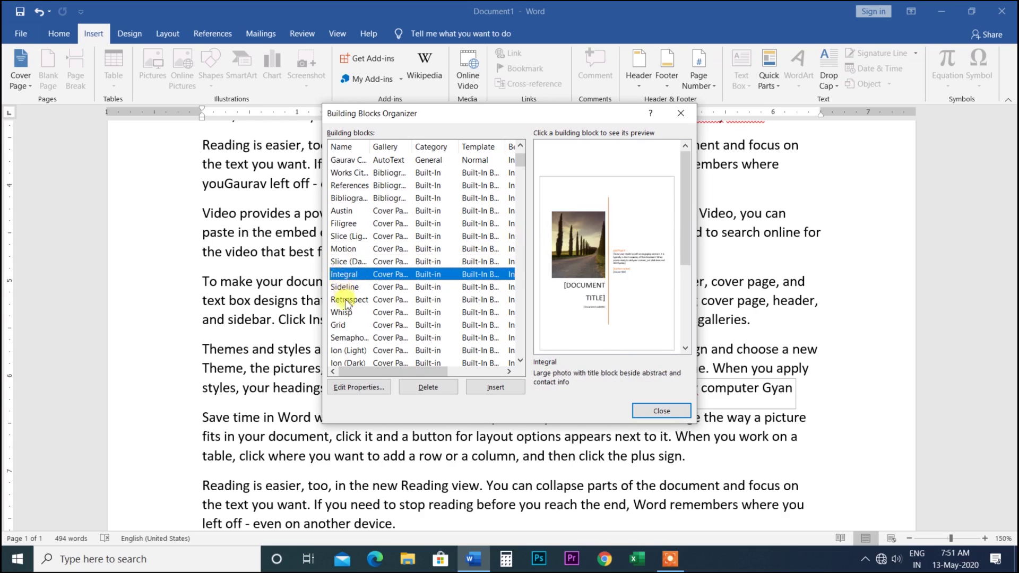
left_click(345, 299)
left_click(342, 313)
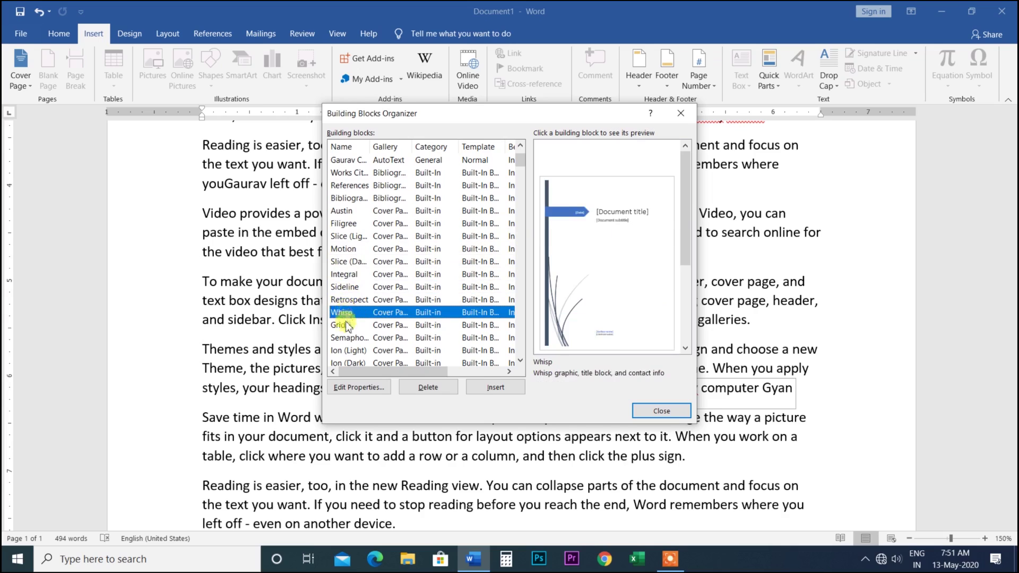
left_click(346, 325)
scroll(346, 325, "down", 2)
left_click(351, 264)
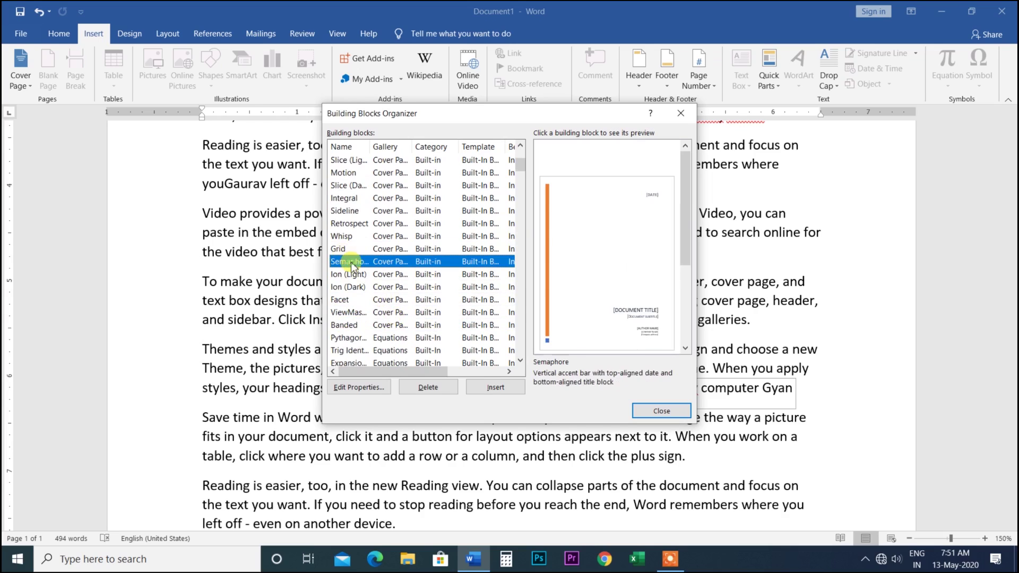
left_click(351, 286)
left_click(351, 300)
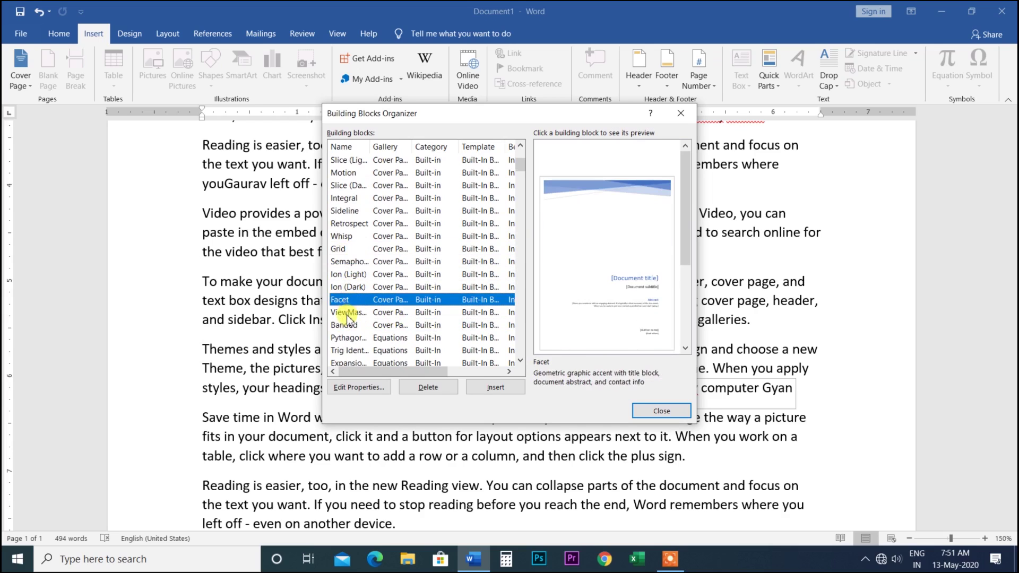
left_click(347, 312)
left_click(345, 325)
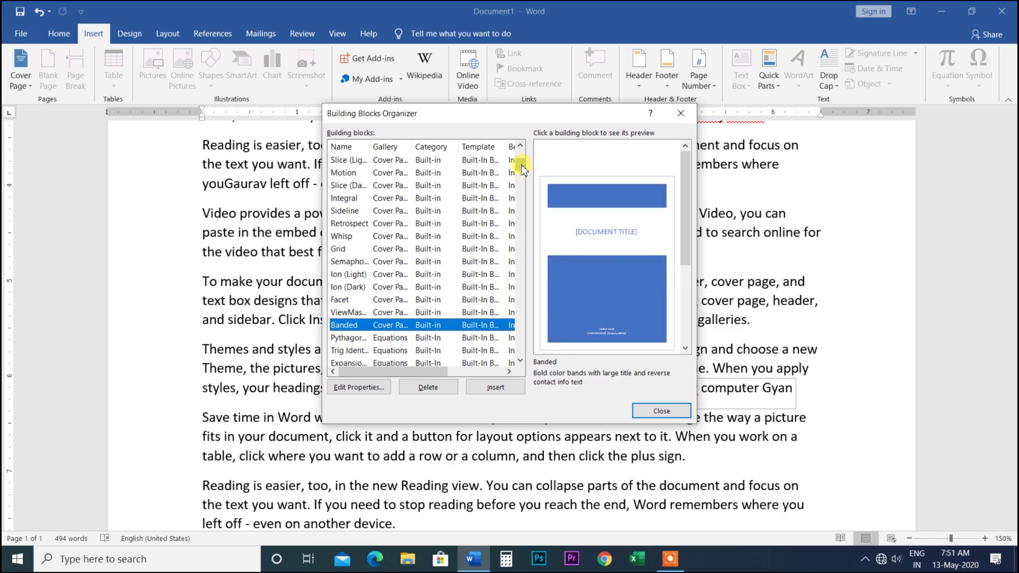
left_click_drag(523, 169, 522, 260)
left_click(347, 262)
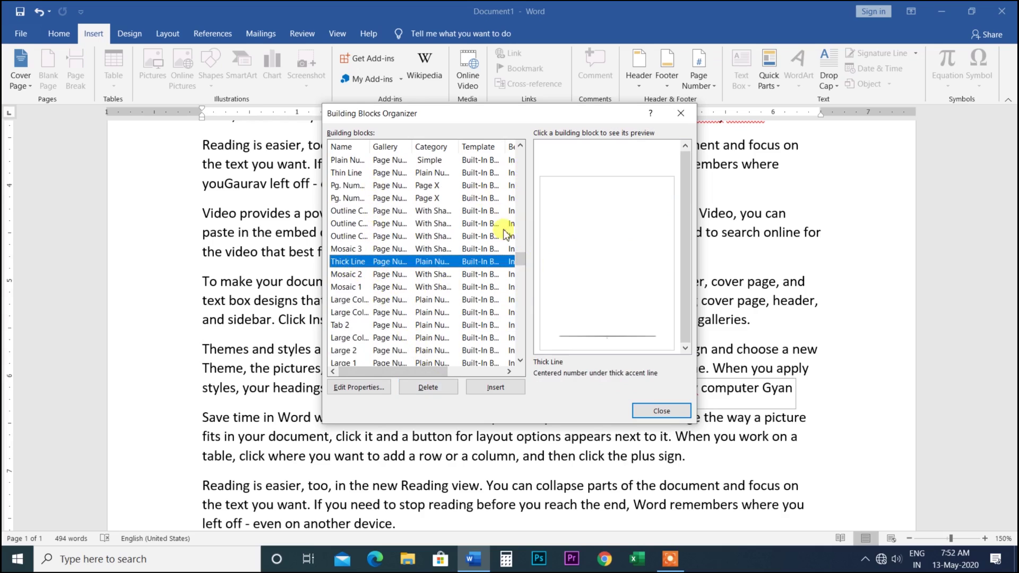
left_click_drag(516, 253, 520, 149)
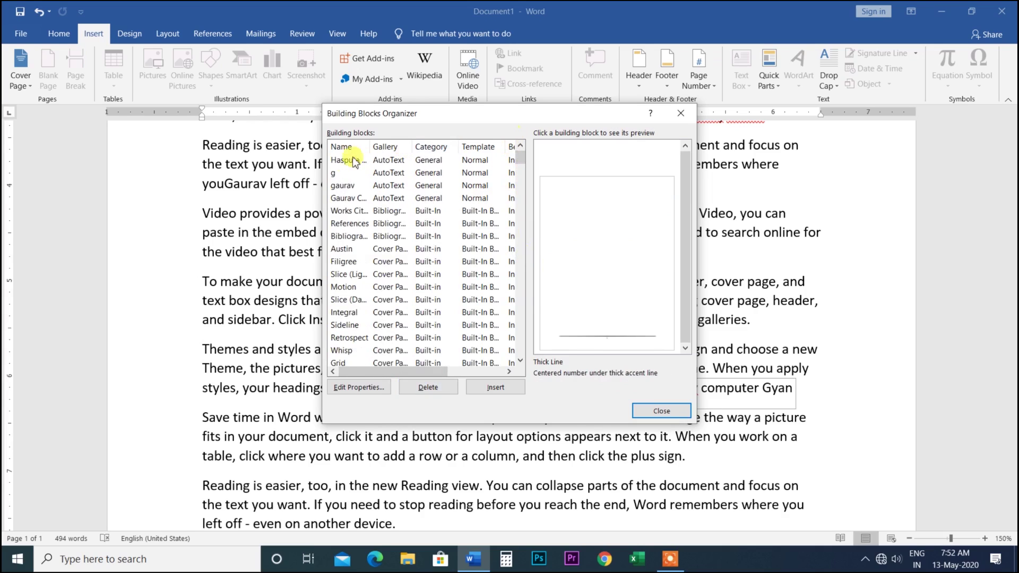
left_click(347, 164)
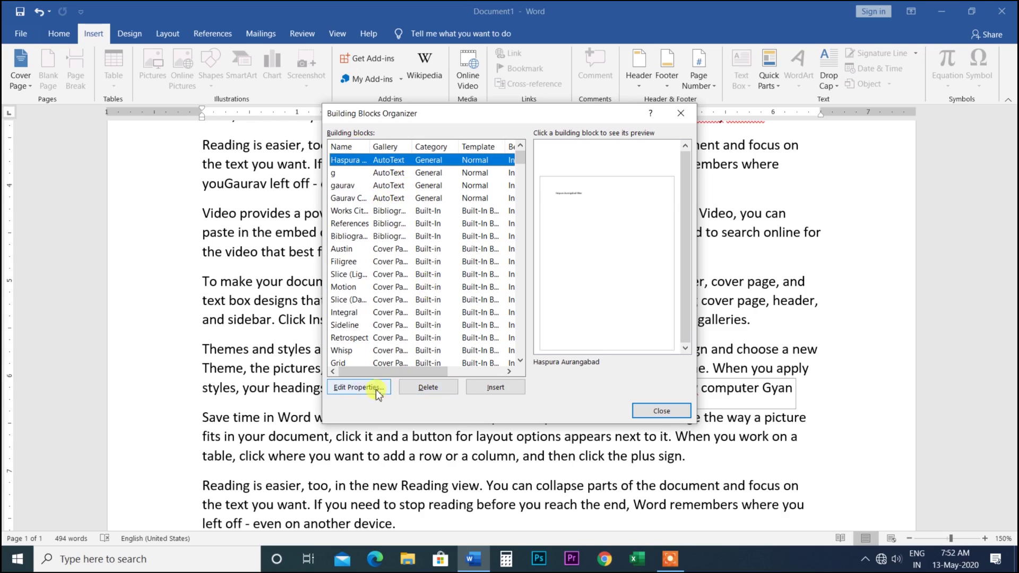
Check the Haspura Aurangabad entry's properties without changing them, then preview Bibliography.
left_click(359, 391)
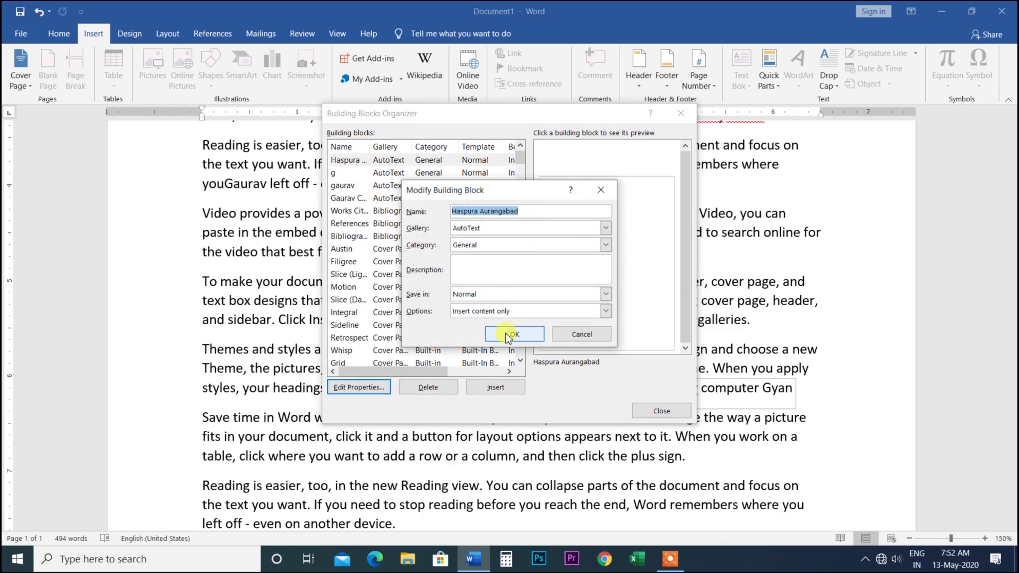
left_click(601, 190)
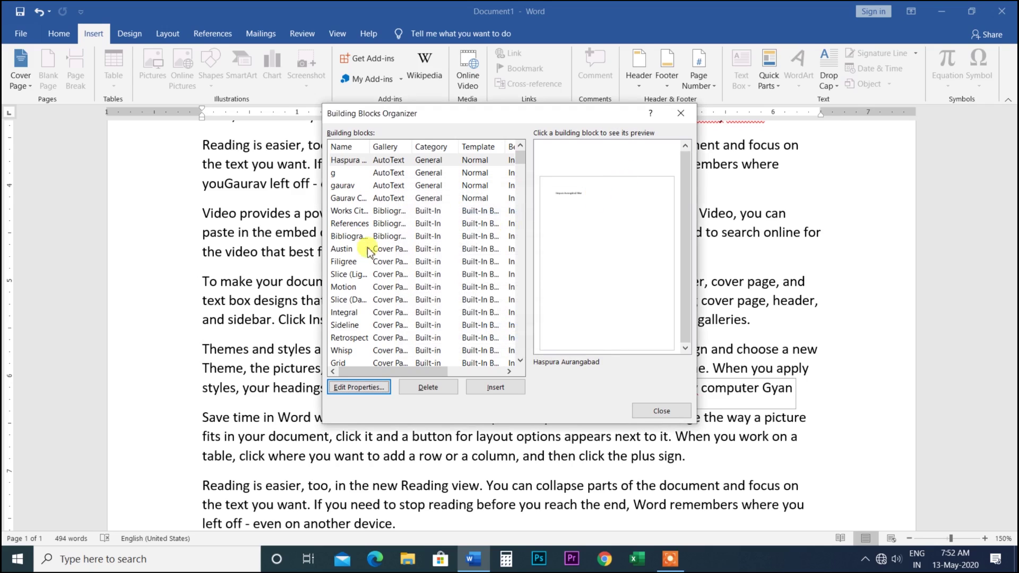
left_click(350, 223)
left_click(348, 236)
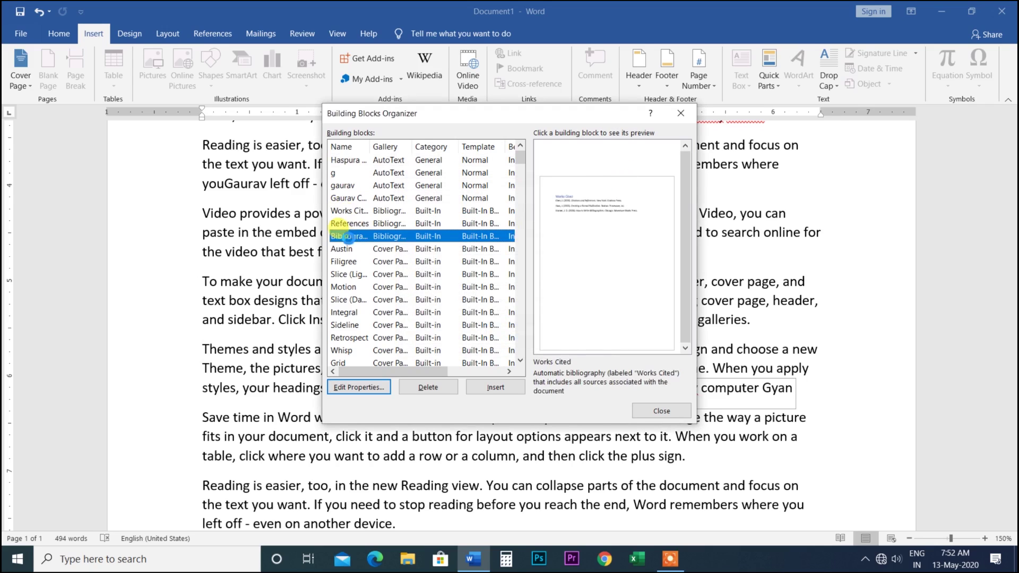
Preview the Austin cover page and the Haspura entry, then close the Building Blocks Organizer.
left_click(345, 250)
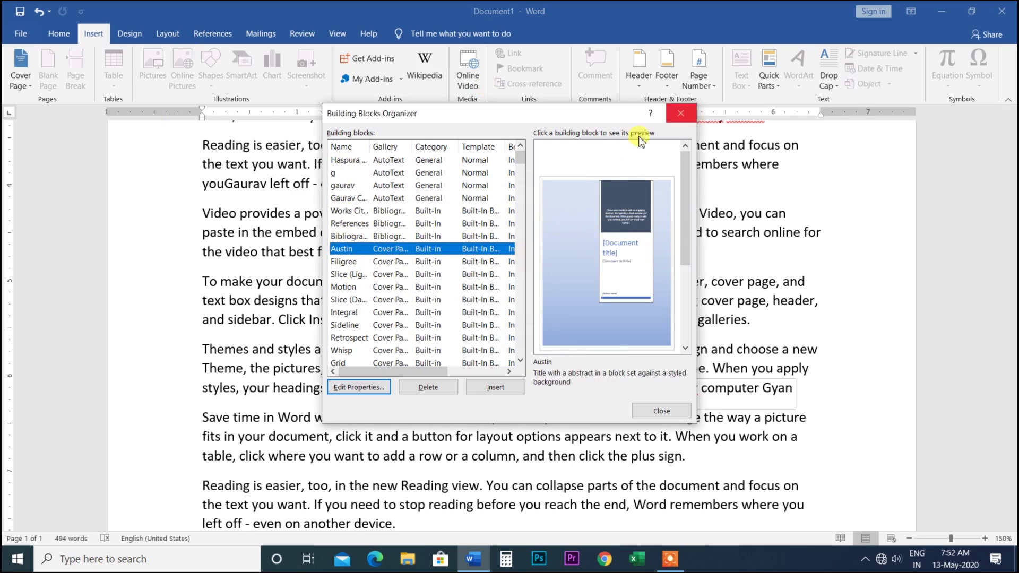
left_click(348, 159)
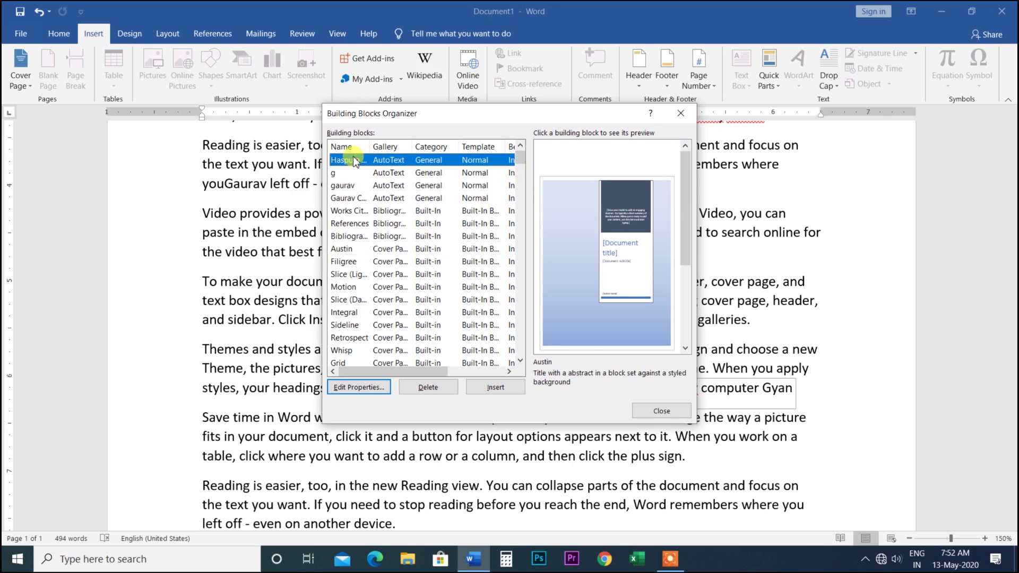
left_click(681, 113)
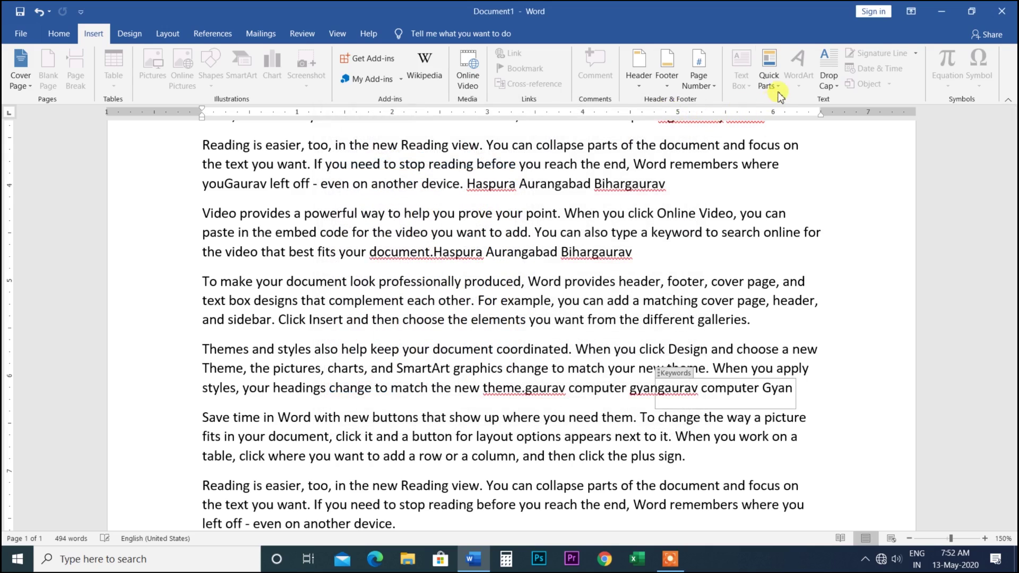
left_click(781, 88)
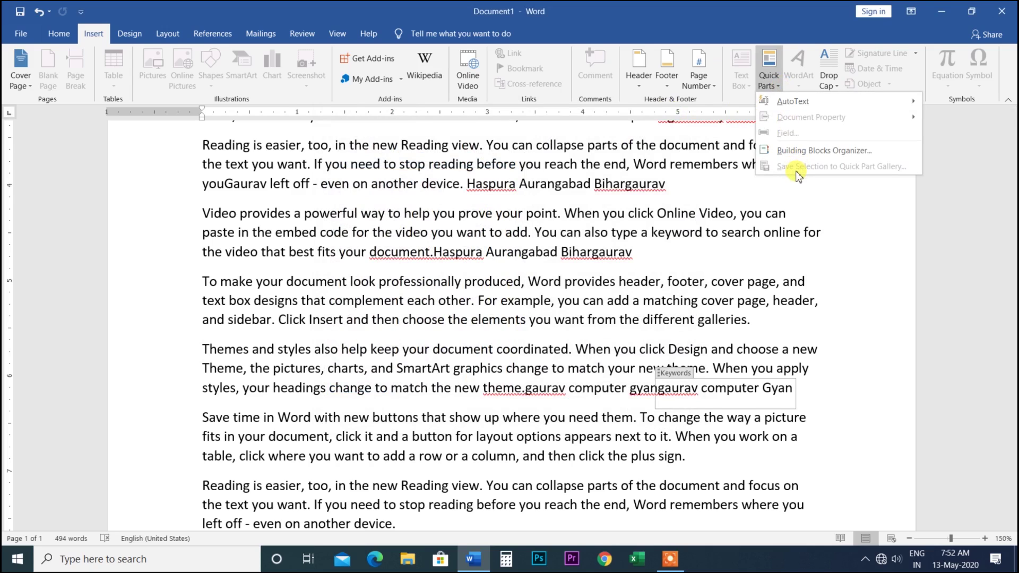
Select the Gaurav Computer Gyan line and colour it red.
left_click(808, 208)
scroll(473, 255, "up", 4)
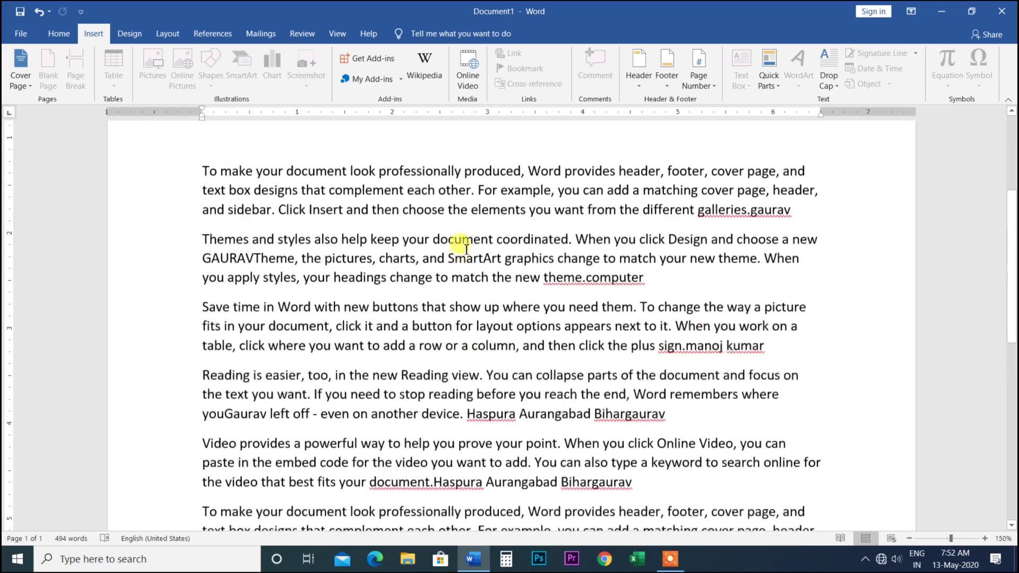
scroll(466, 248, "up", 3)
left_click(206, 244)
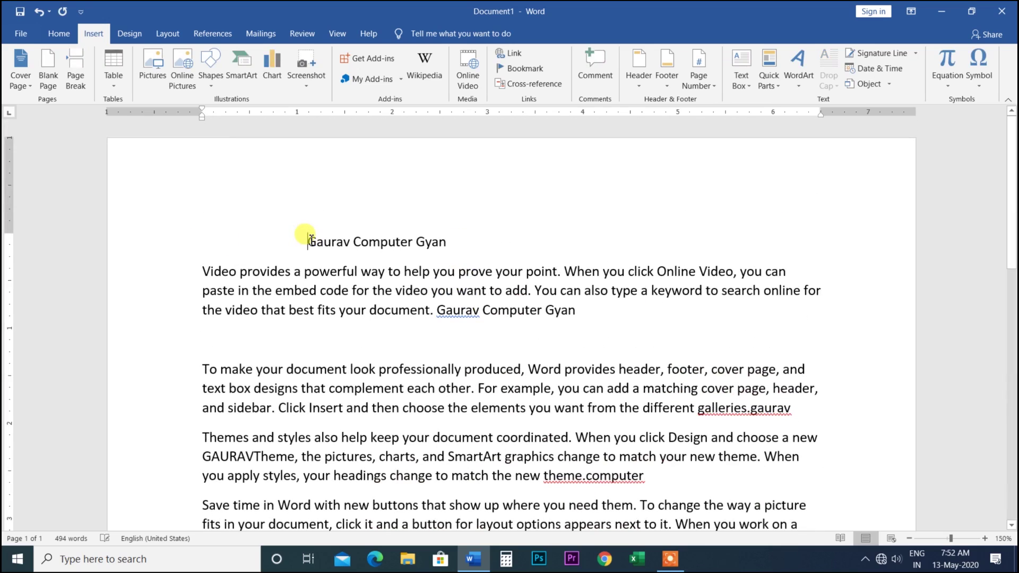
left_click_drag(310, 242, 455, 243)
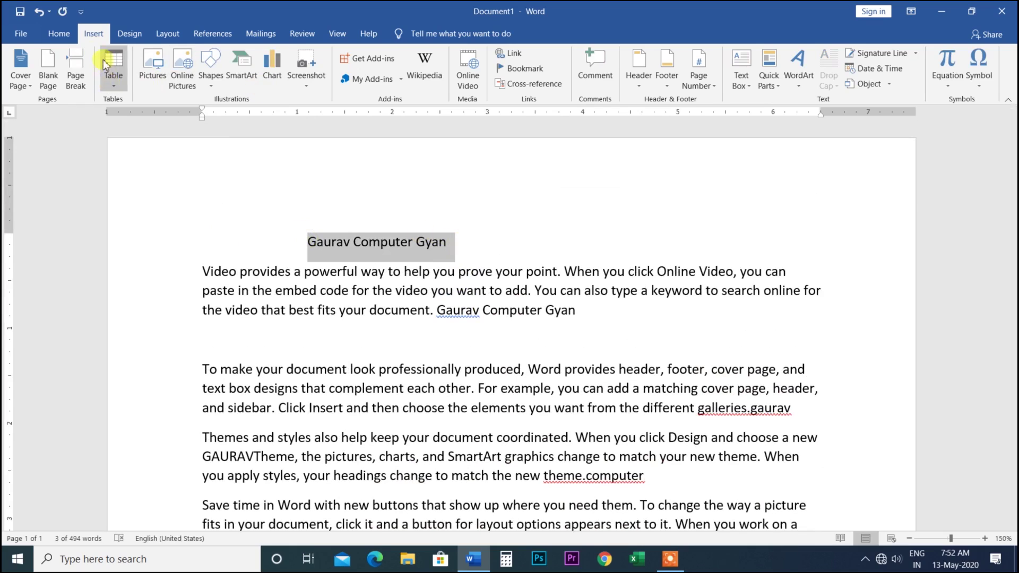
left_click(59, 34)
left_click(269, 80)
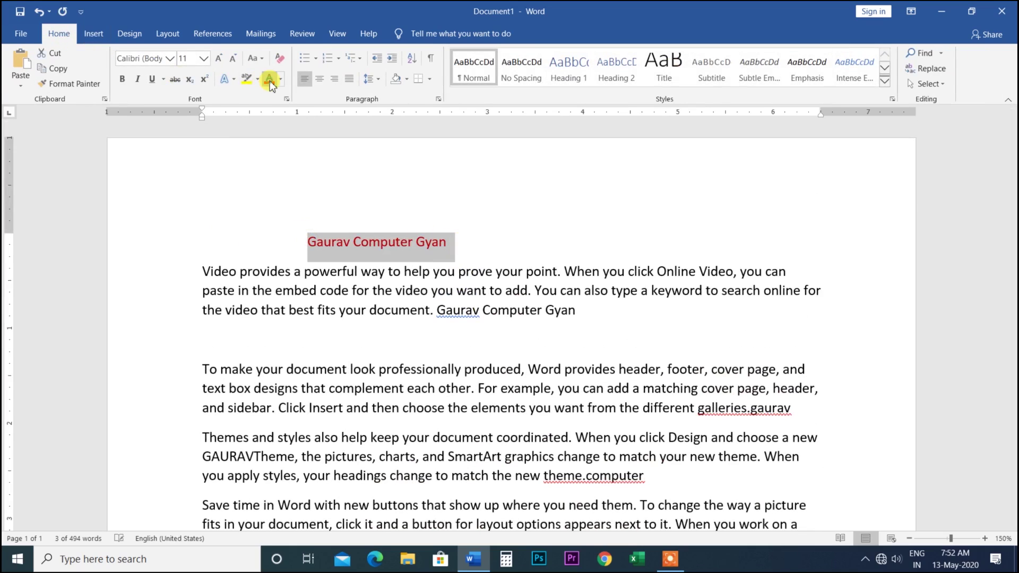
Grow the heading to 18 pt and apply a shadowed text effect.
left_click(223, 60)
left_click(223, 60)
left_click(223, 61)
left_click(223, 60)
left_click(225, 80)
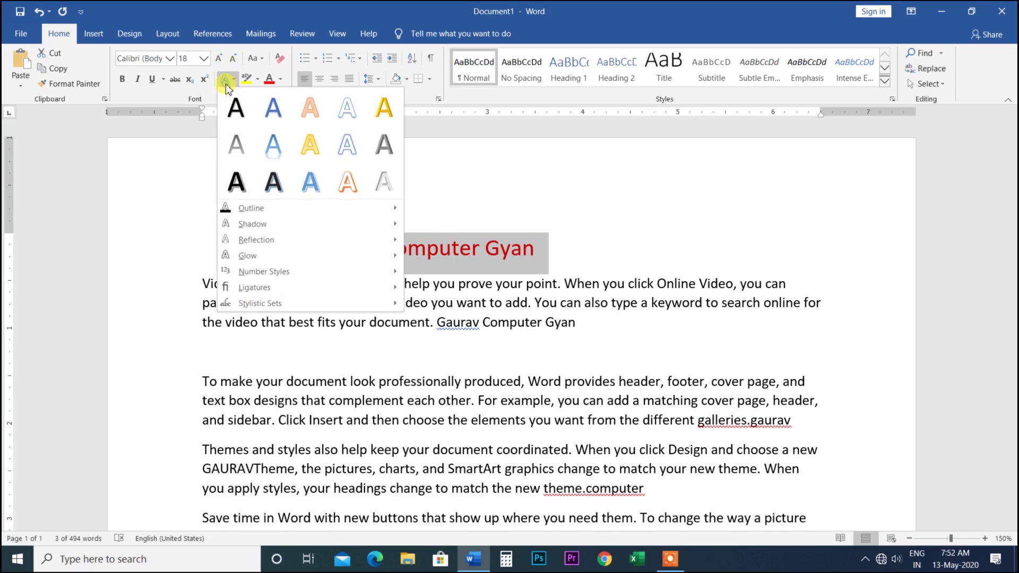
left_click(273, 180)
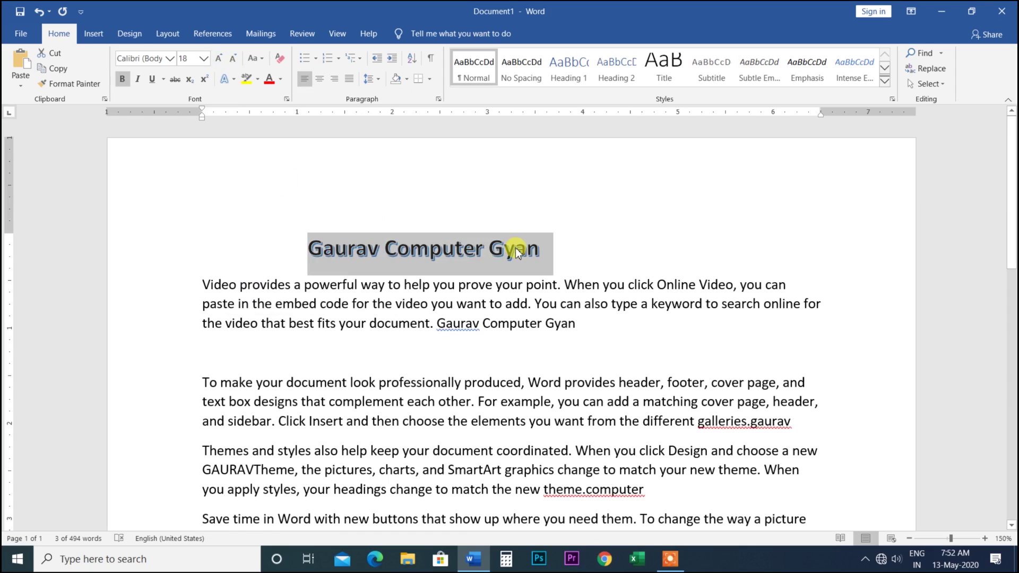
Save the styled heading to the Quick Part Gallery as a new building block.
left_click(104, 35)
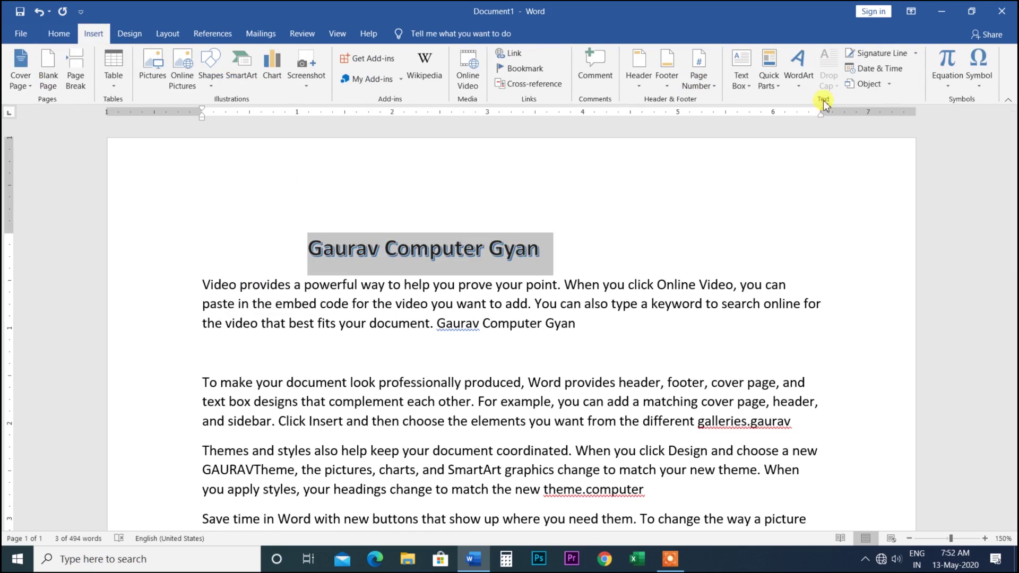
left_click(779, 81)
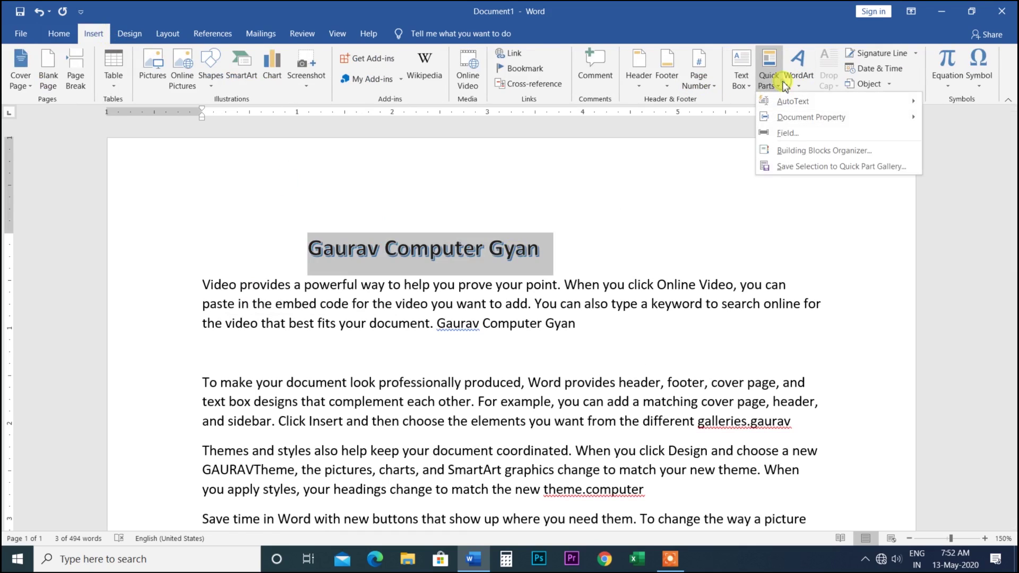
left_click(798, 167)
left_click(515, 334)
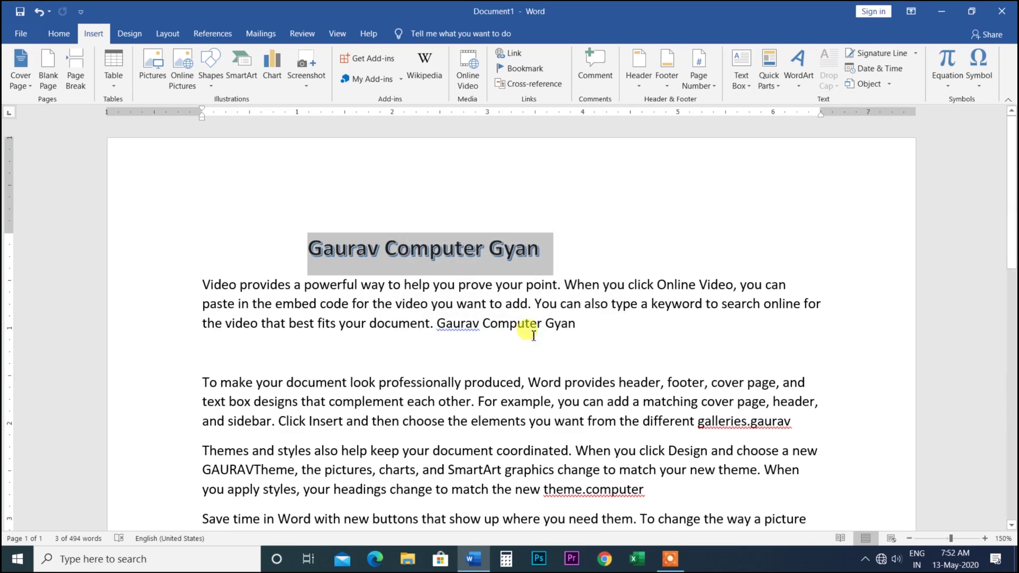
left_click(604, 226)
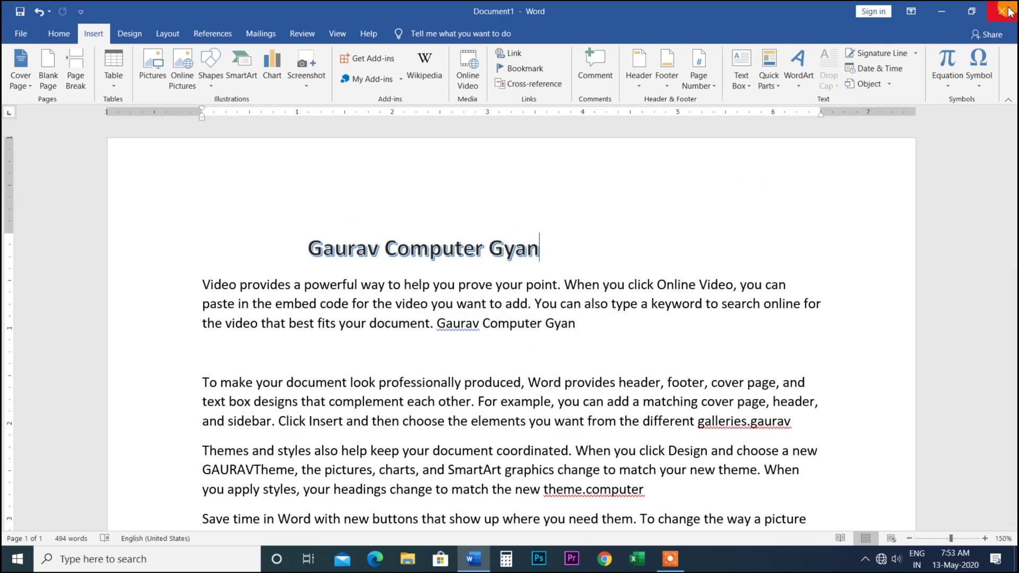
Add a blank page, then glance at the File screen and return to the document.
left_click(51, 77)
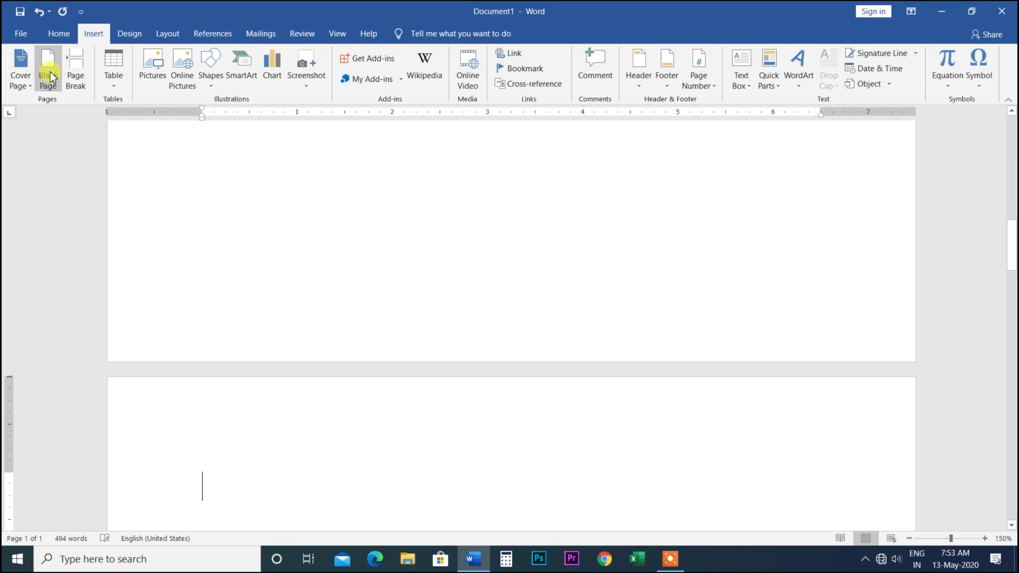
left_click(24, 33)
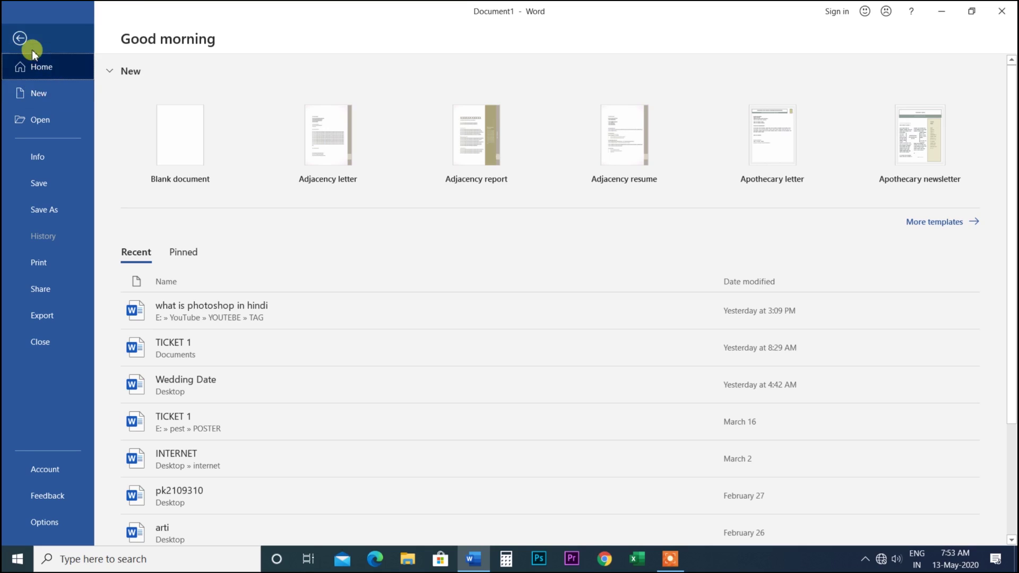
left_click(21, 41)
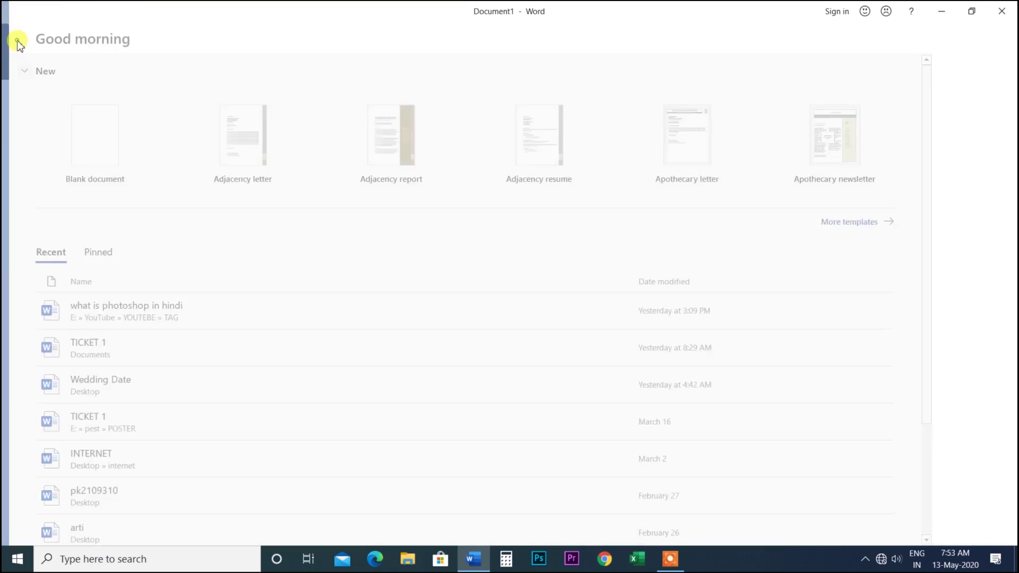
scroll(282, 177, "up", 15)
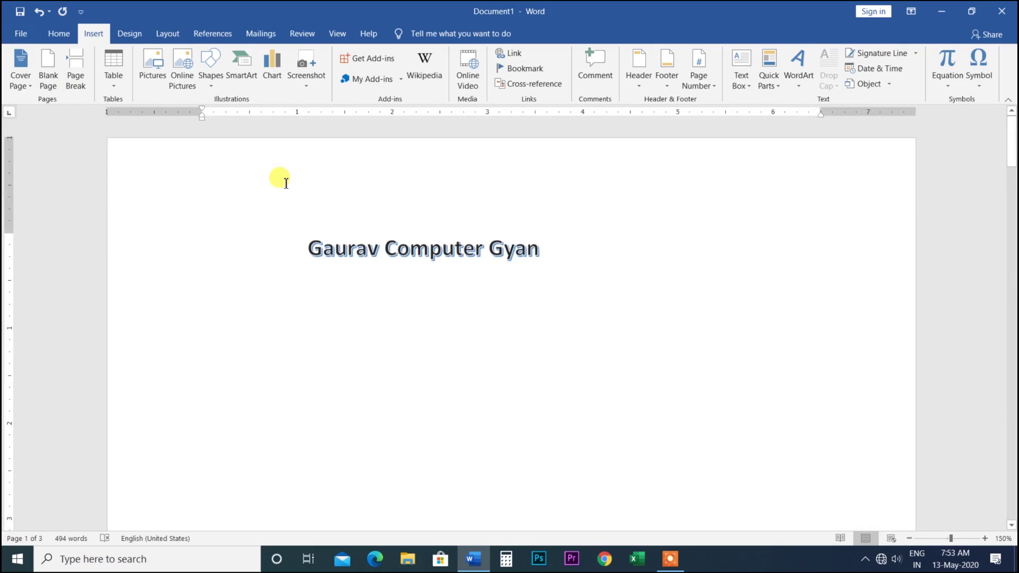
scroll(289, 200, "down", 1)
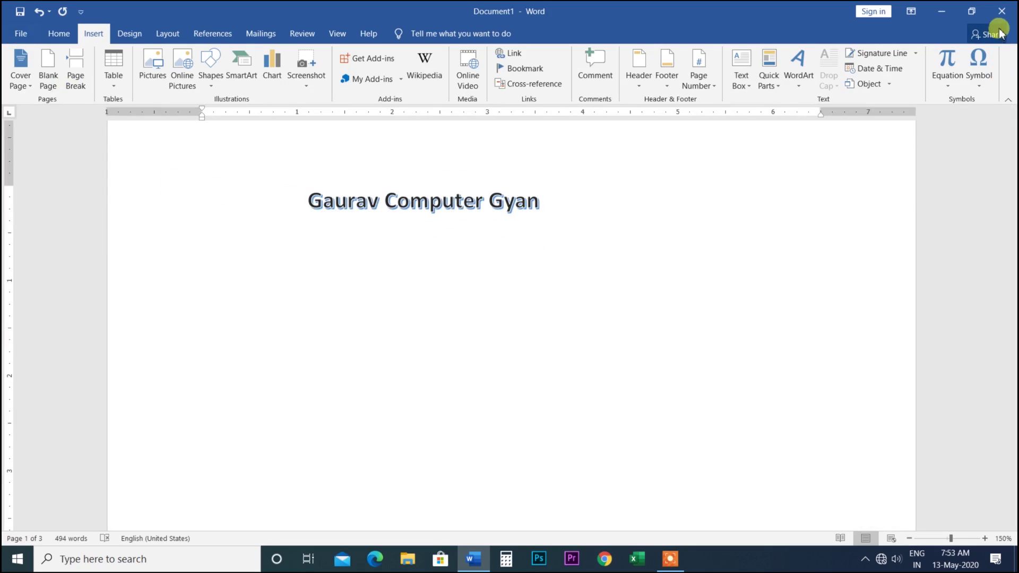
Close Word without saving the document or building blocks, then relaunch it with a blank document.
left_click(1001, 10)
left_click(509, 309)
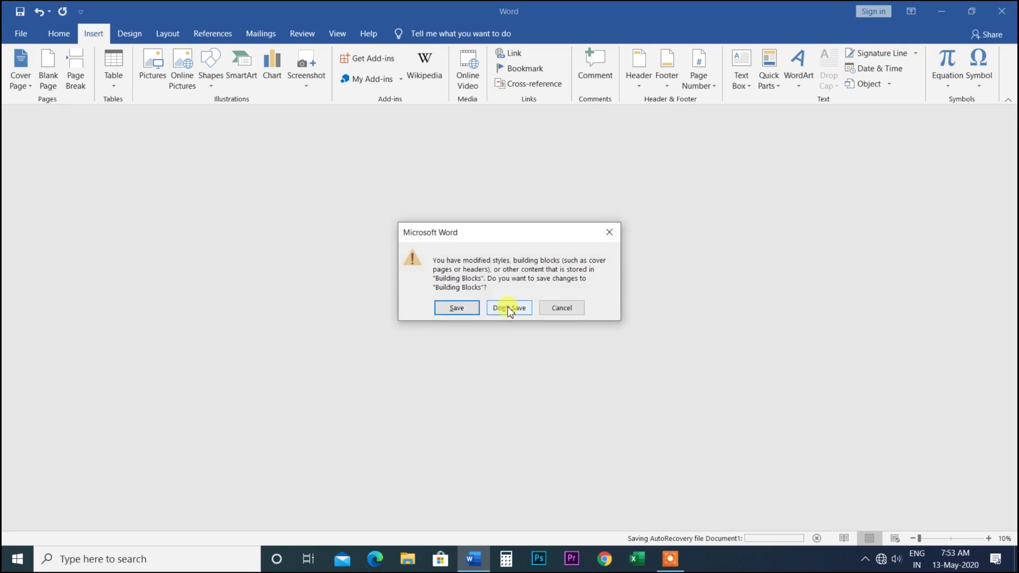
left_click(511, 307)
left_click(473, 559)
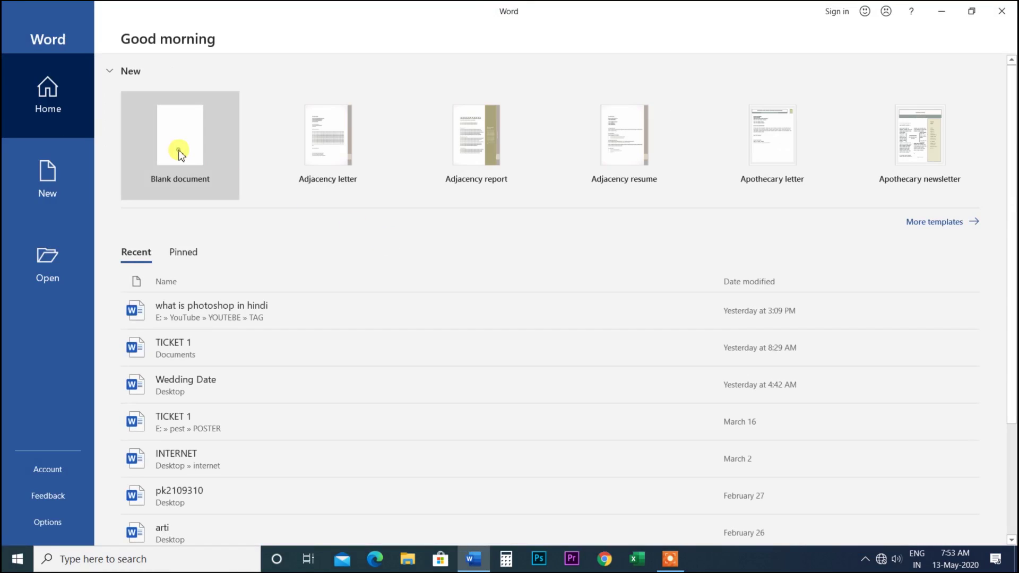
left_click(179, 153)
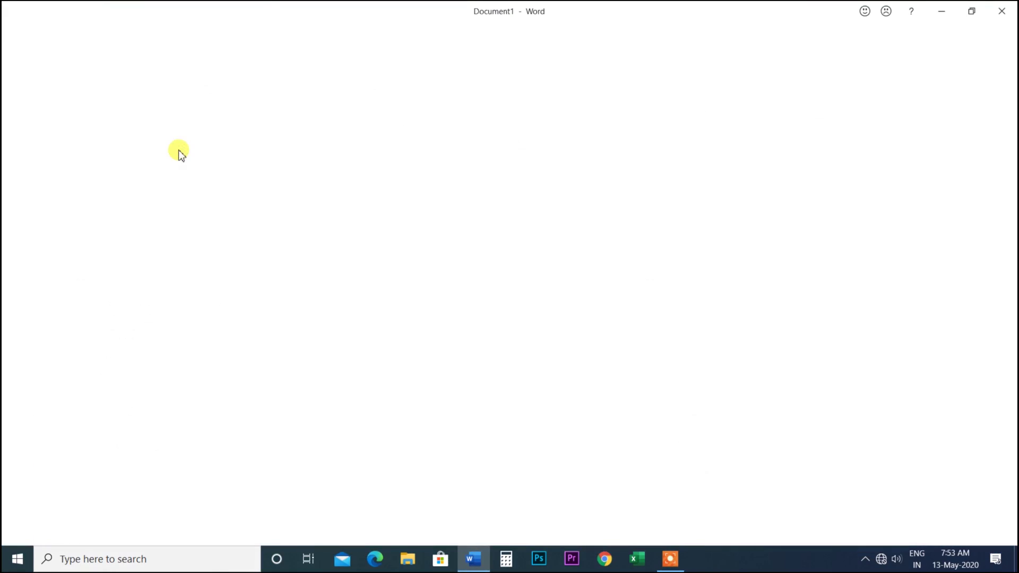
left_click(92, 34)
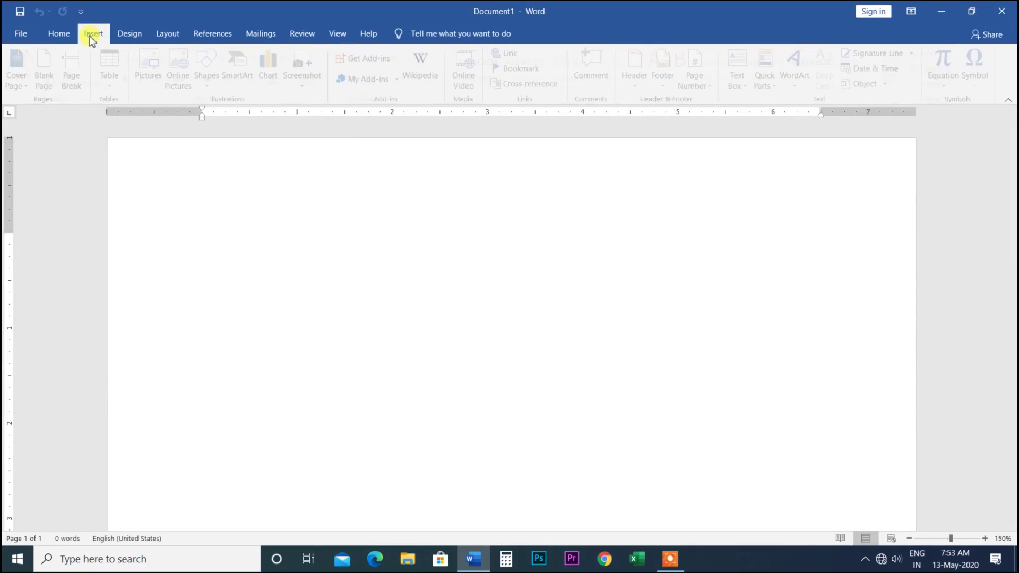
Insert the Gaurav Computer Gyan AutoText entry and select the line.
left_click(774, 88)
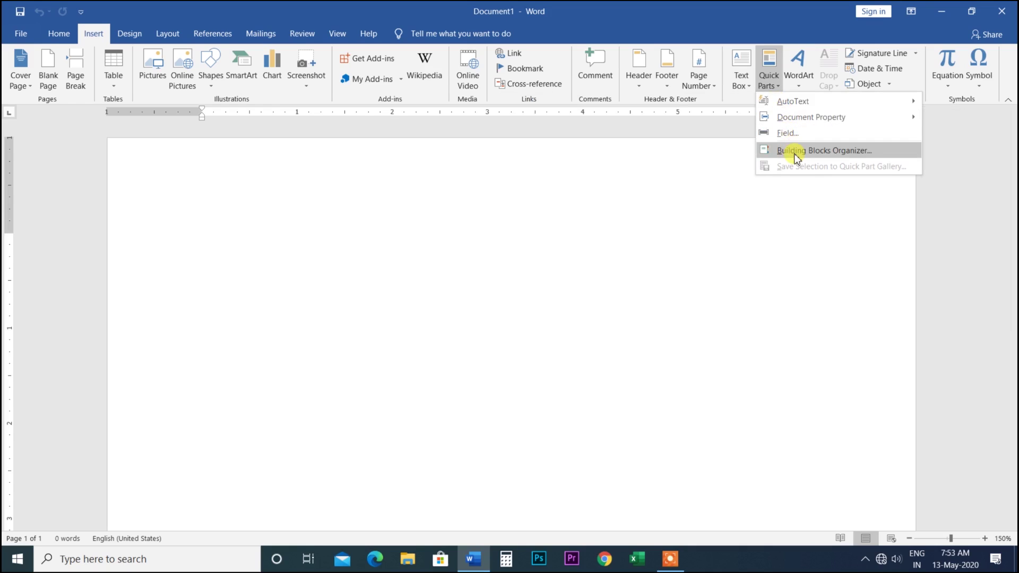
mouse_move(793, 101)
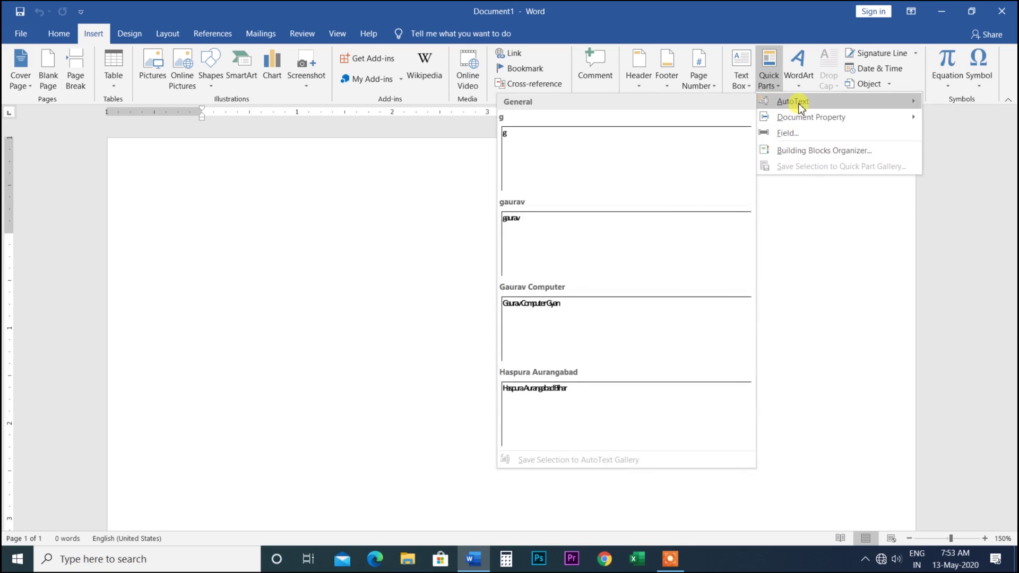
left_click(539, 307)
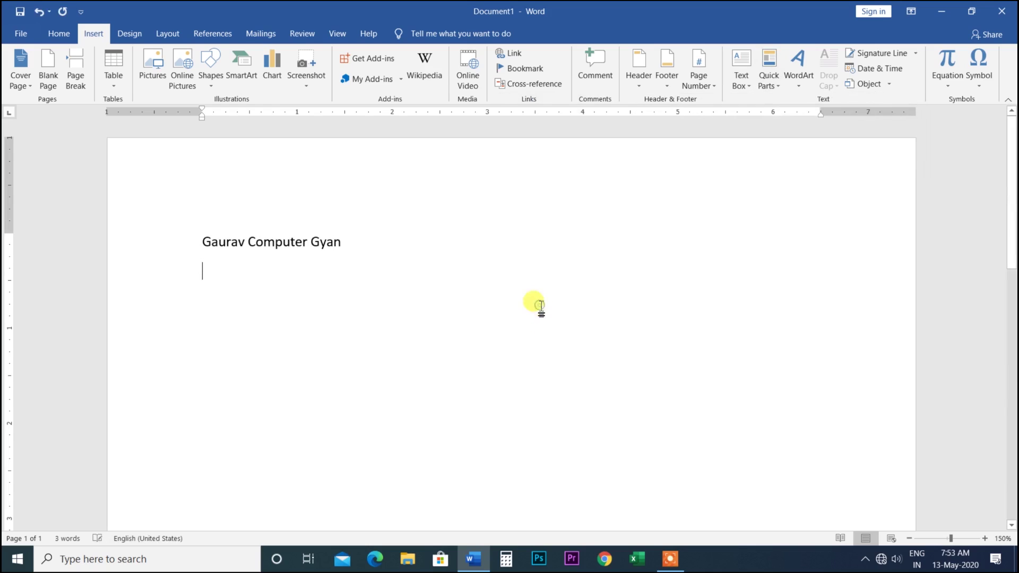
left_click_drag(351, 241, 210, 246)
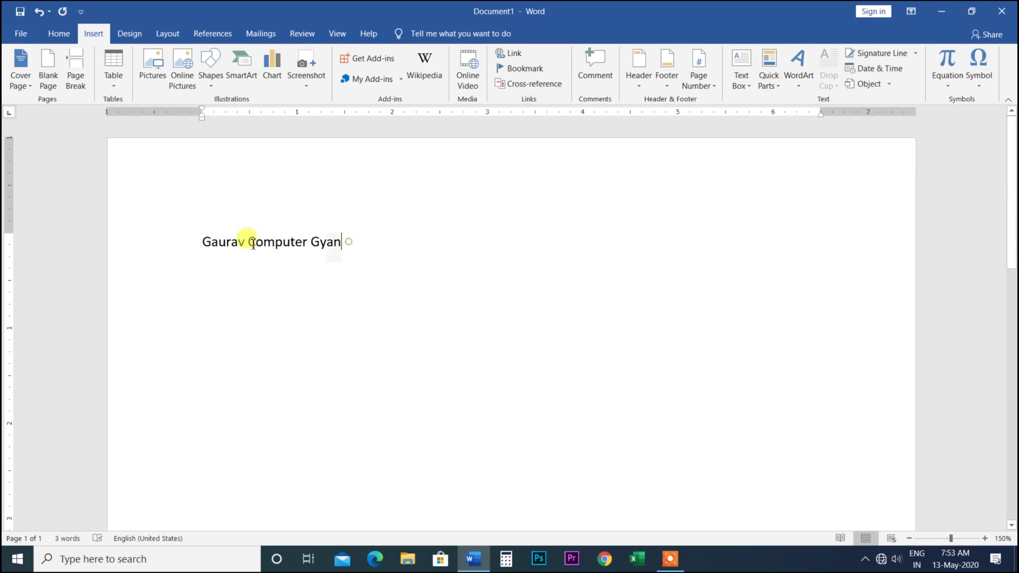
Apply the orange outlined text effect and enlarge the line to 20 pt.
left_click(58, 34)
left_click(233, 79)
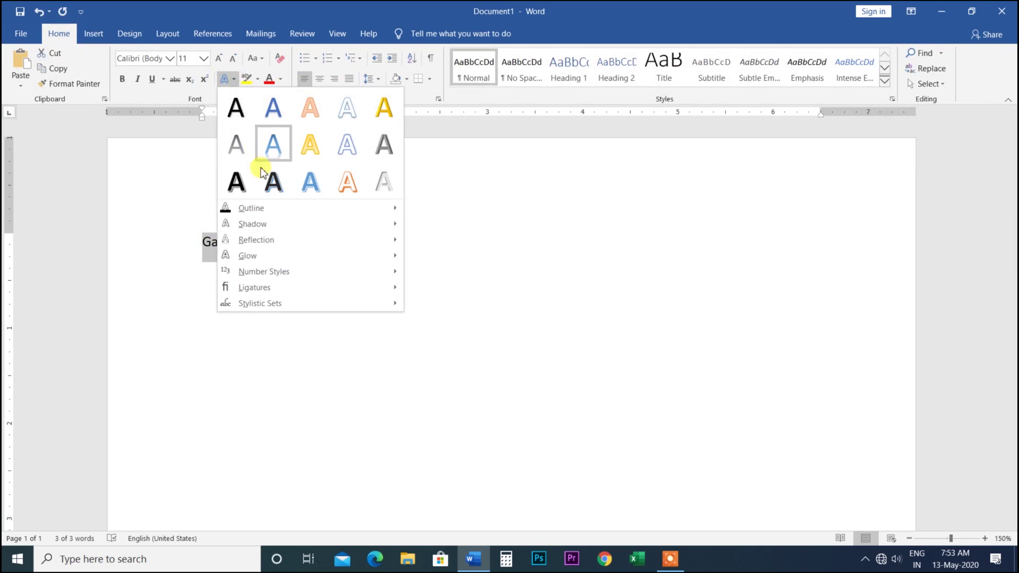
left_click(345, 186)
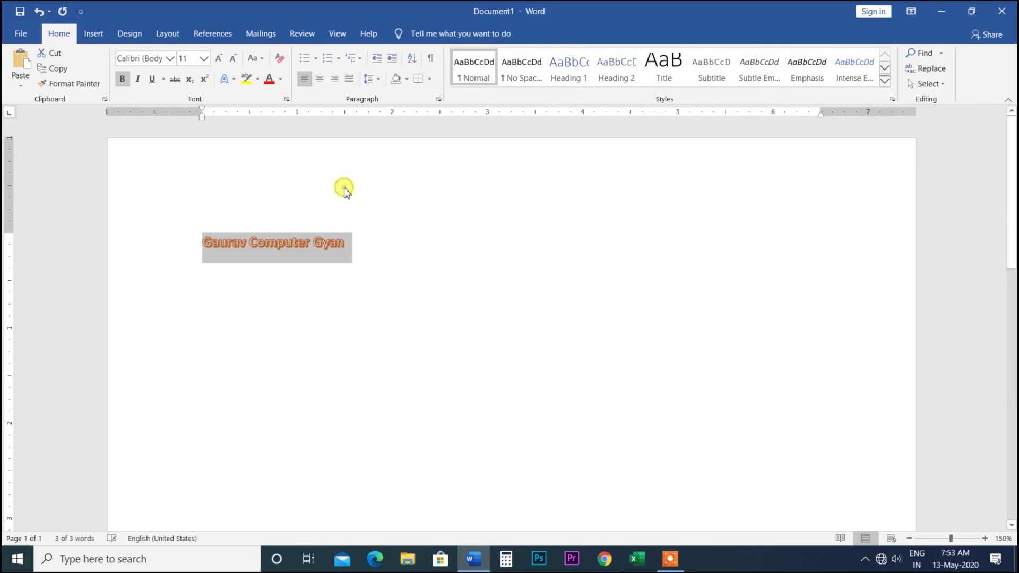
left_click(222, 60)
left_click(222, 60)
left_click(222, 60)
left_click(221, 60)
left_click(221, 60)
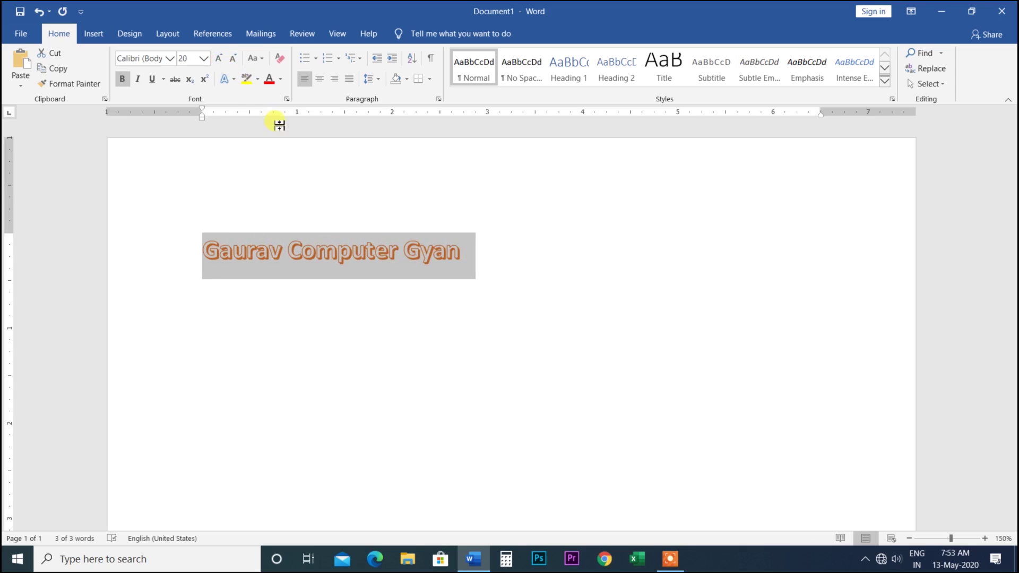
left_click(303, 143)
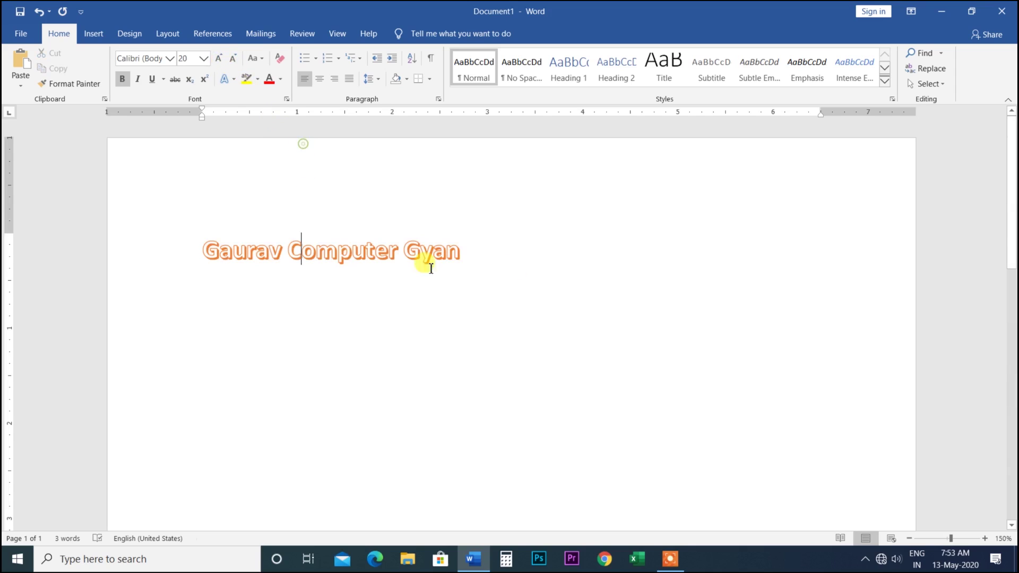
Add 'haspura' after Gyan and reselect the whole styled line.
left_click(463, 257)
type("hasp")
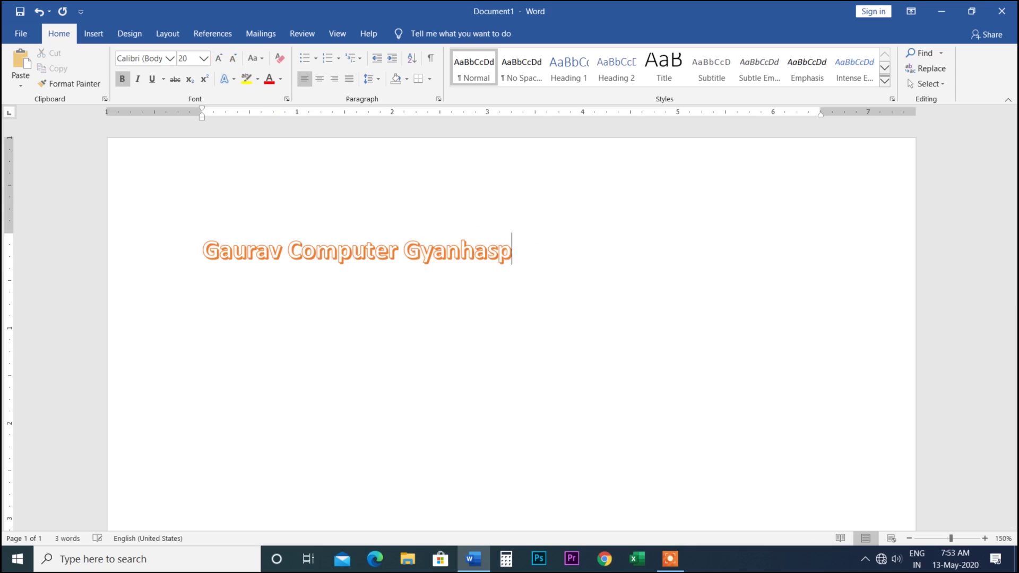
type("ura")
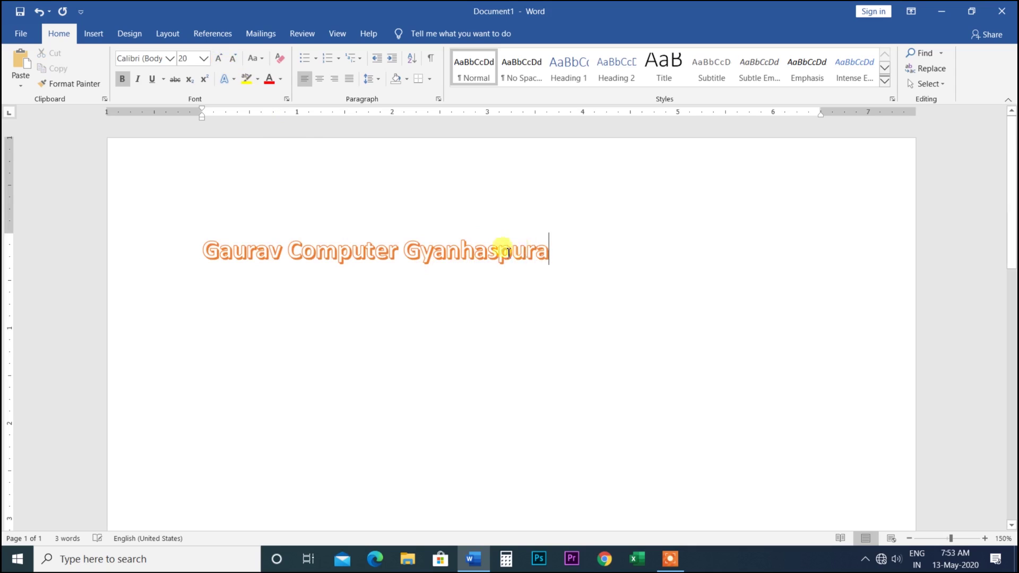
left_click(463, 257)
left_click_drag(563, 250, 150, 251)
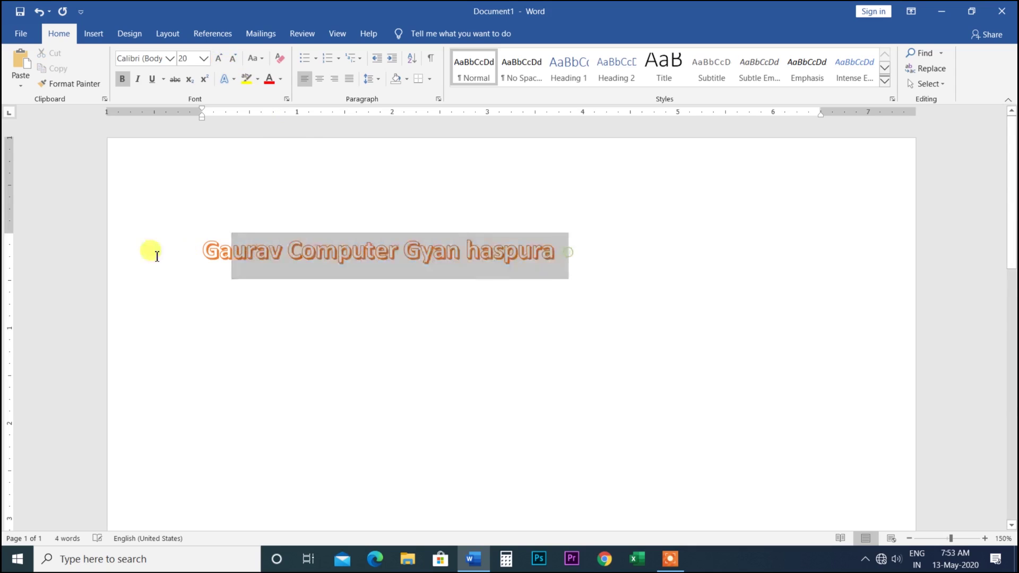
right_click(230, 258)
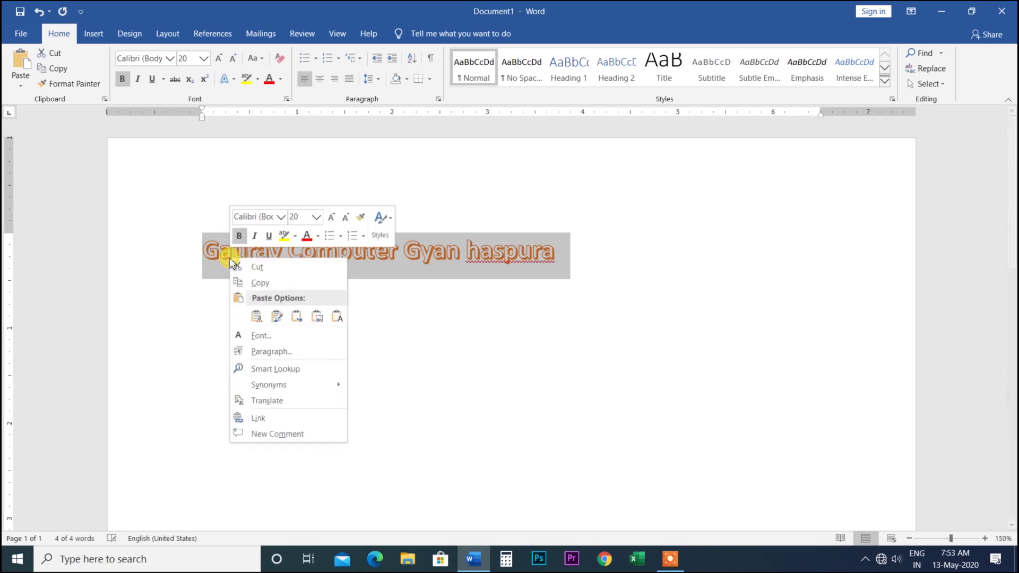
left_click(490, 240)
Save the selected line to the Quick Part Gallery under the name Gaurav Computer Gyan.
left_click(93, 33)
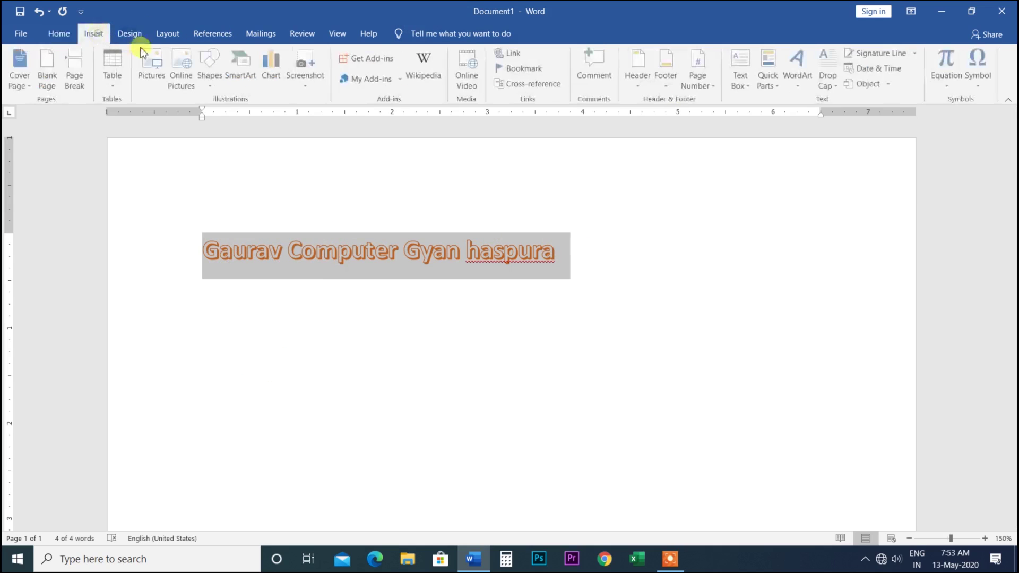
left_click(769, 81)
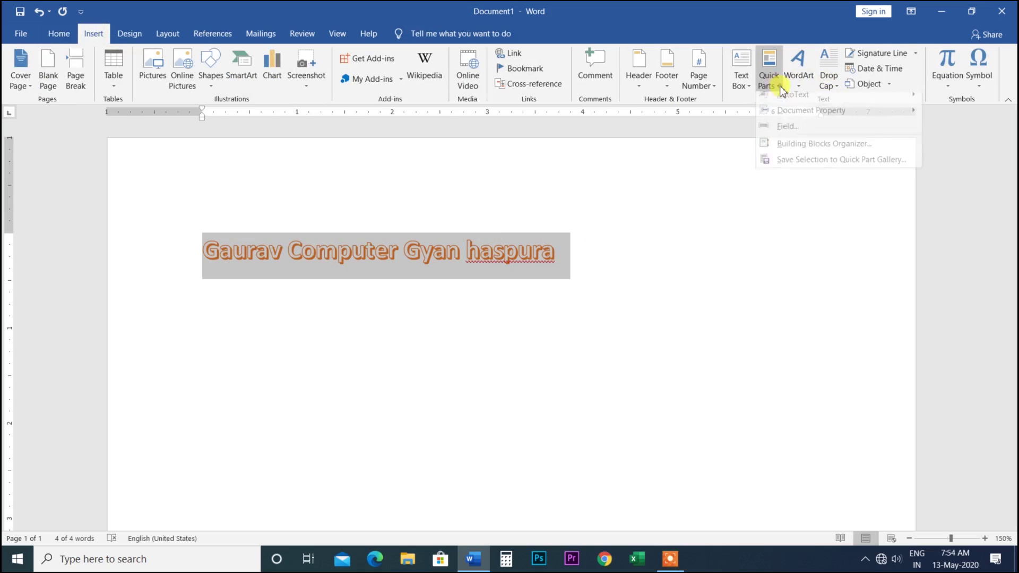
left_click(794, 167)
left_click(528, 211)
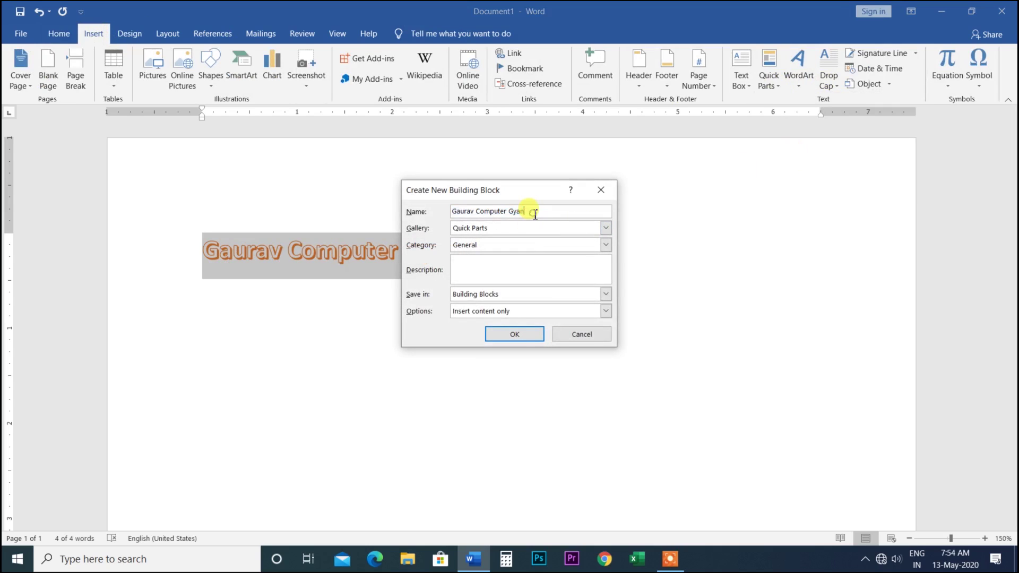
left_click(514, 334)
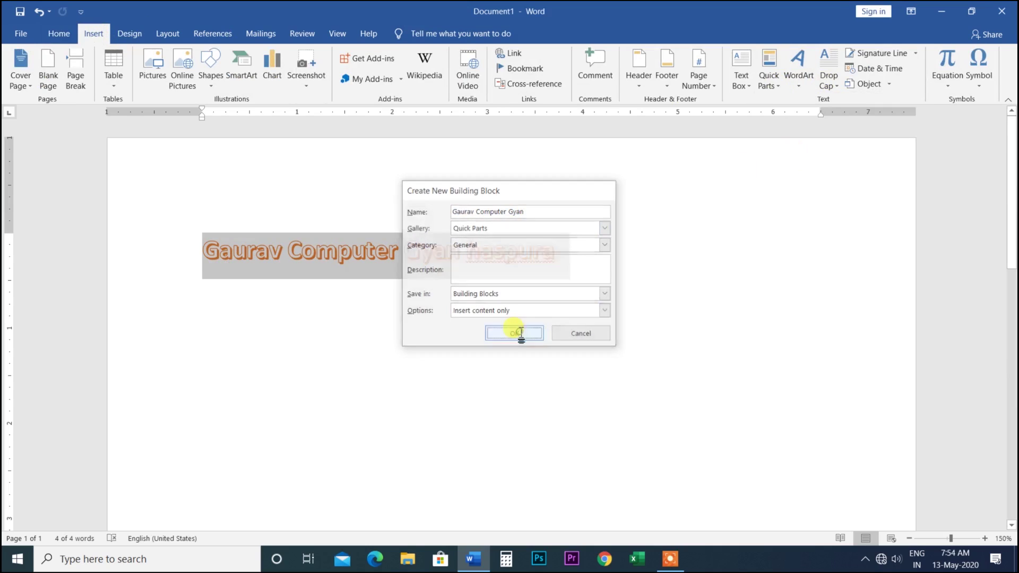
Add a new line and a page break so a blank second page follows.
left_click(266, 308)
scroll(281, 303, "down", 5)
scroll(298, 305, "down", 5)
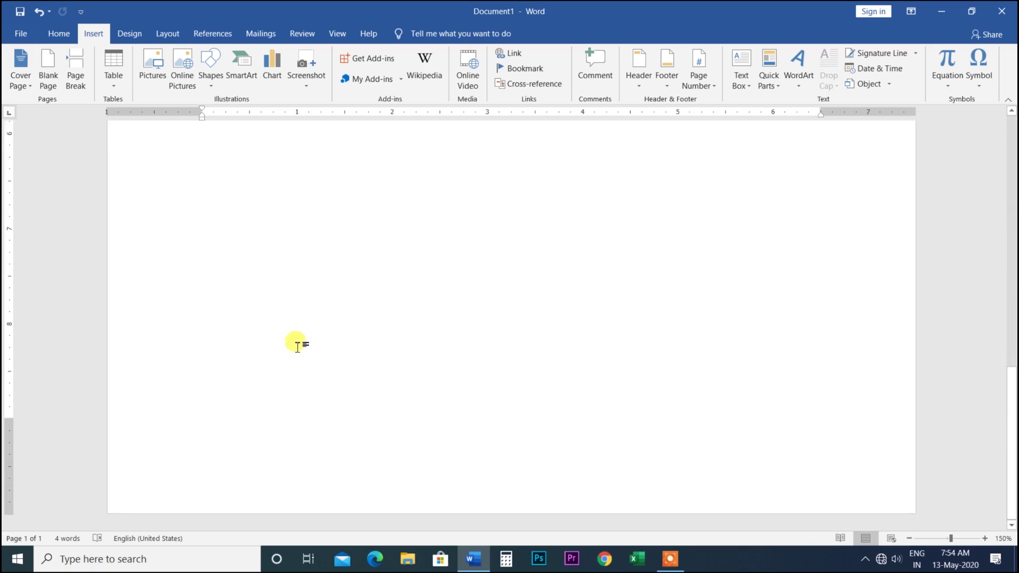
scroll(352, 298, "up", 5)
scroll(358, 277, "up", 5)
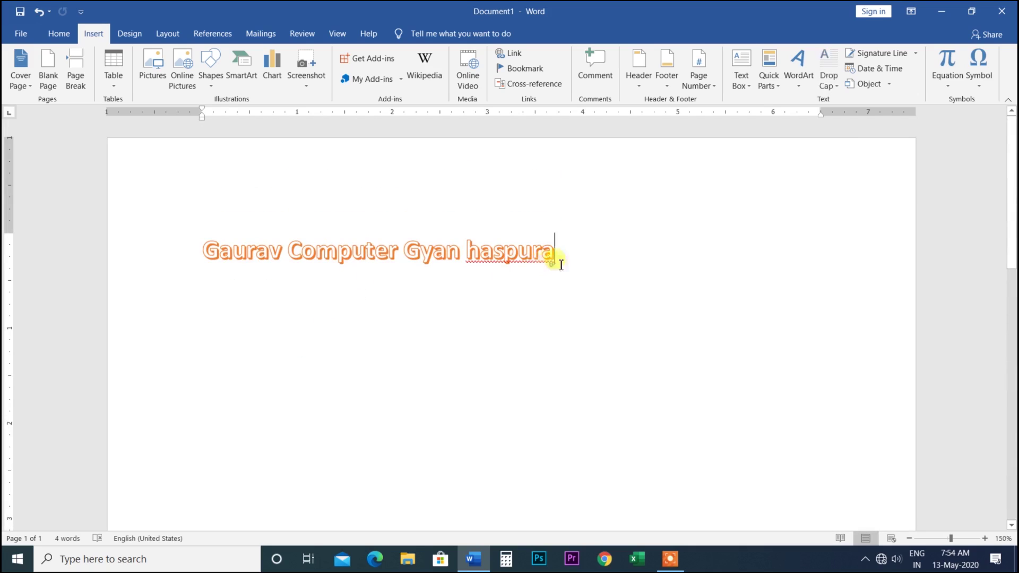
key("Return")
key("ctrl+Return")
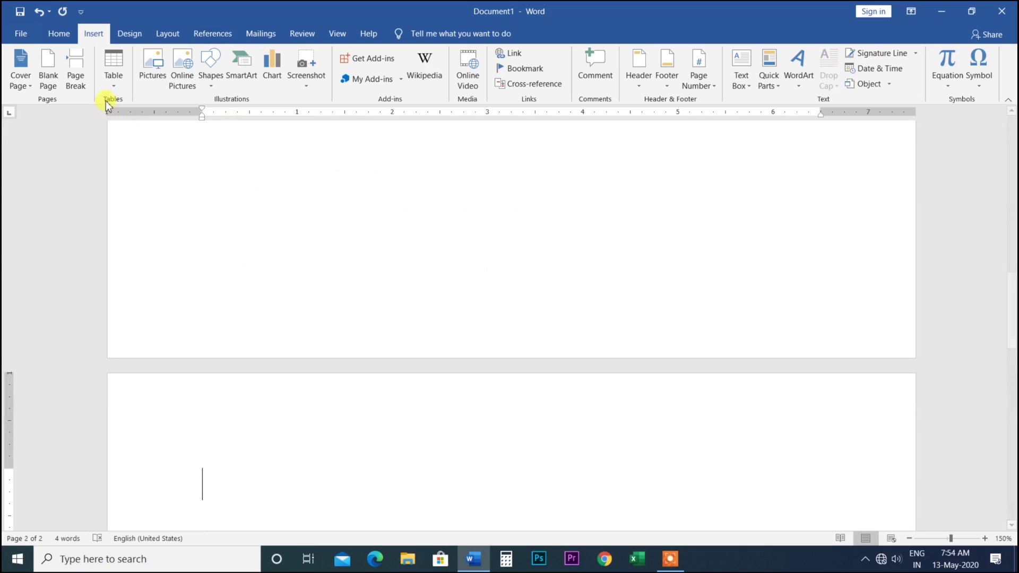
Insert the saved Gaurav Computer Gyan block from the General gallery onto page 2.
left_click(769, 74)
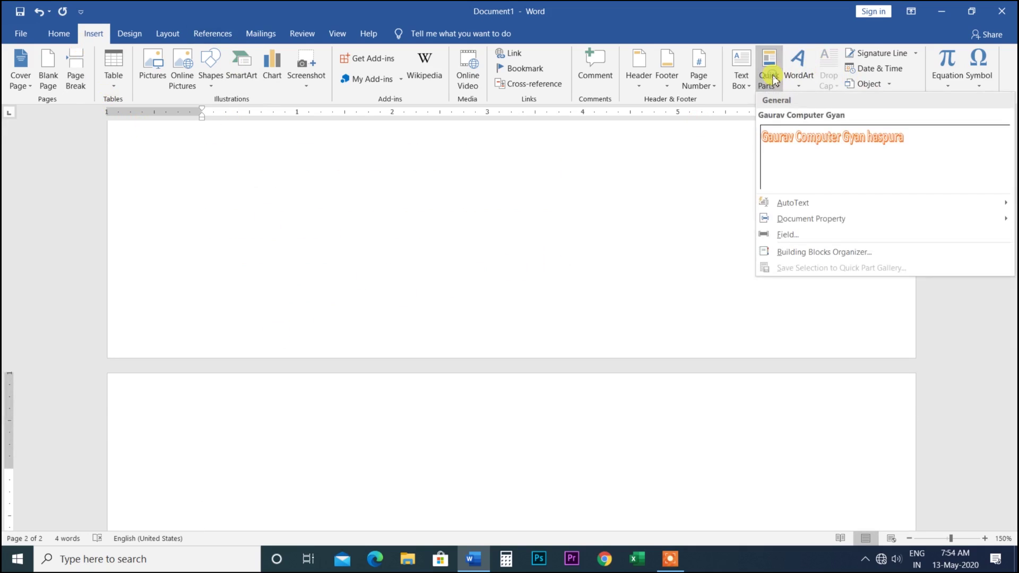
left_click(808, 139)
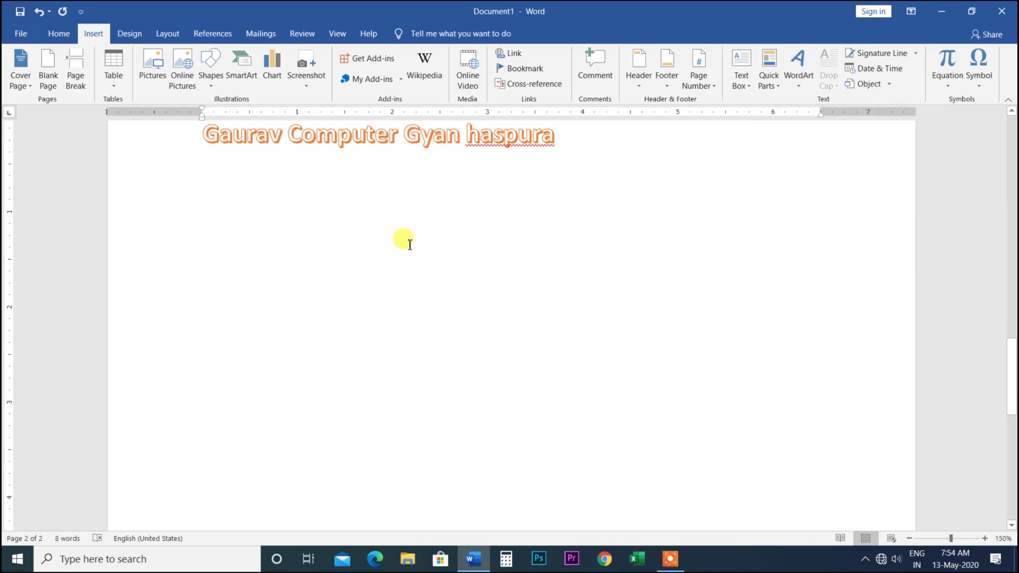
scroll(410, 244, "up", 3)
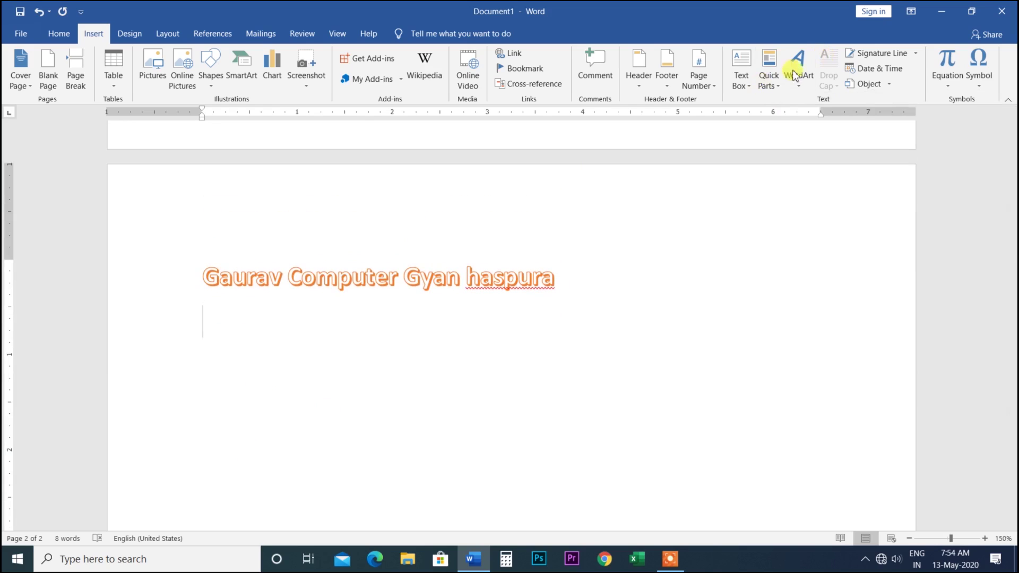
left_click(780, 88)
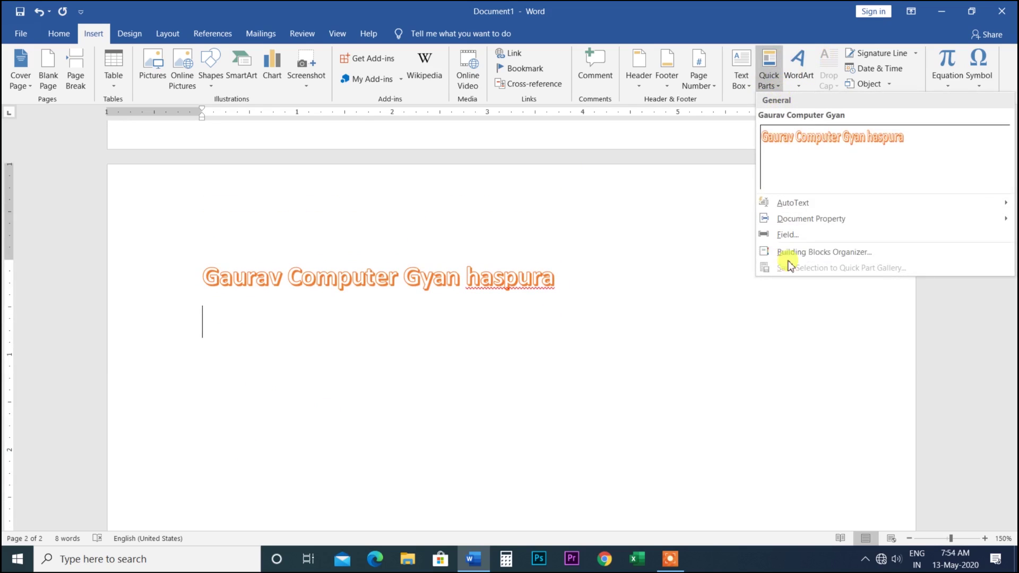
left_click(576, 339)
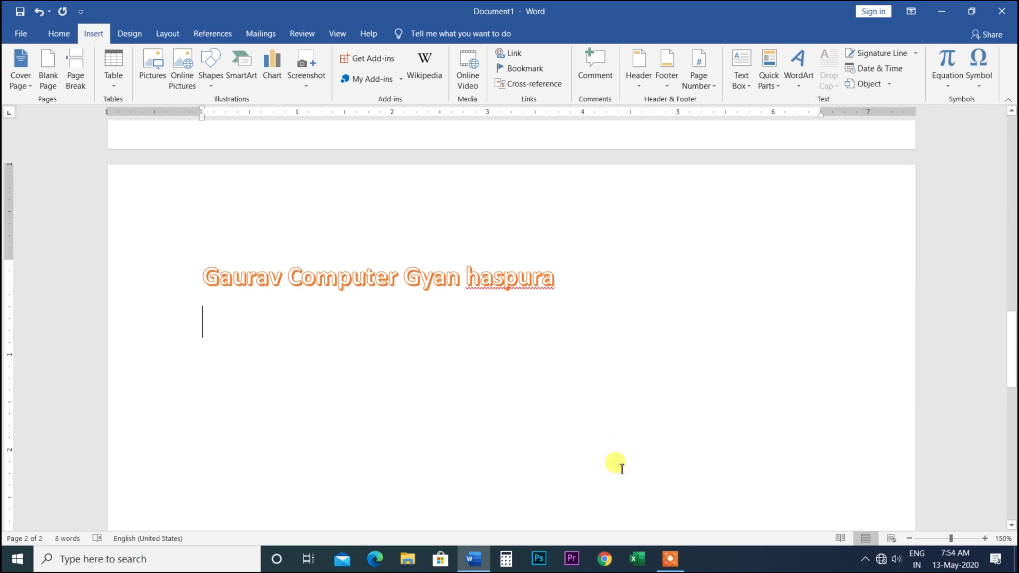
left_click(669, 559)
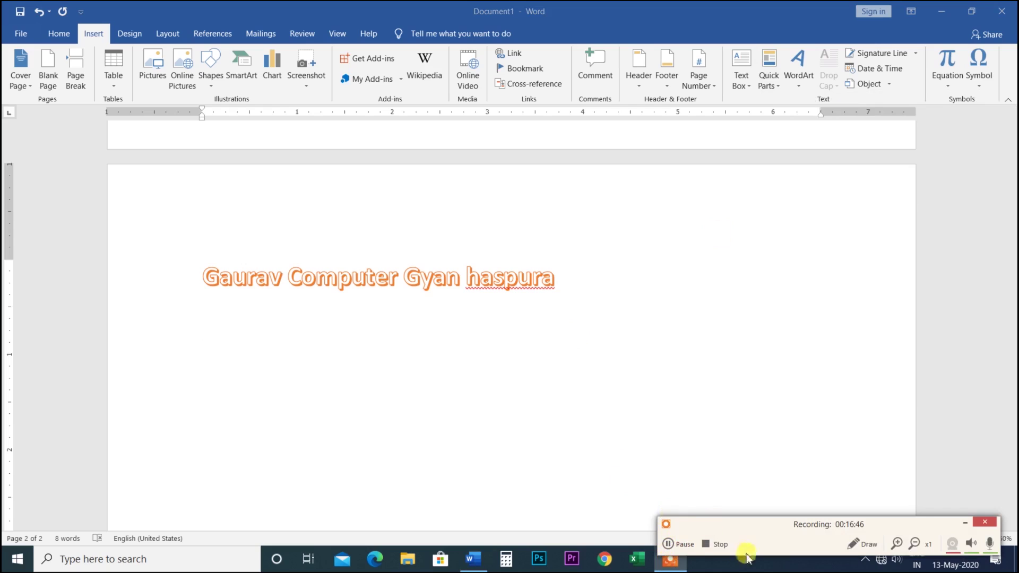
Stop the Icecream Screen Recorder capture.
left_click(705, 546)
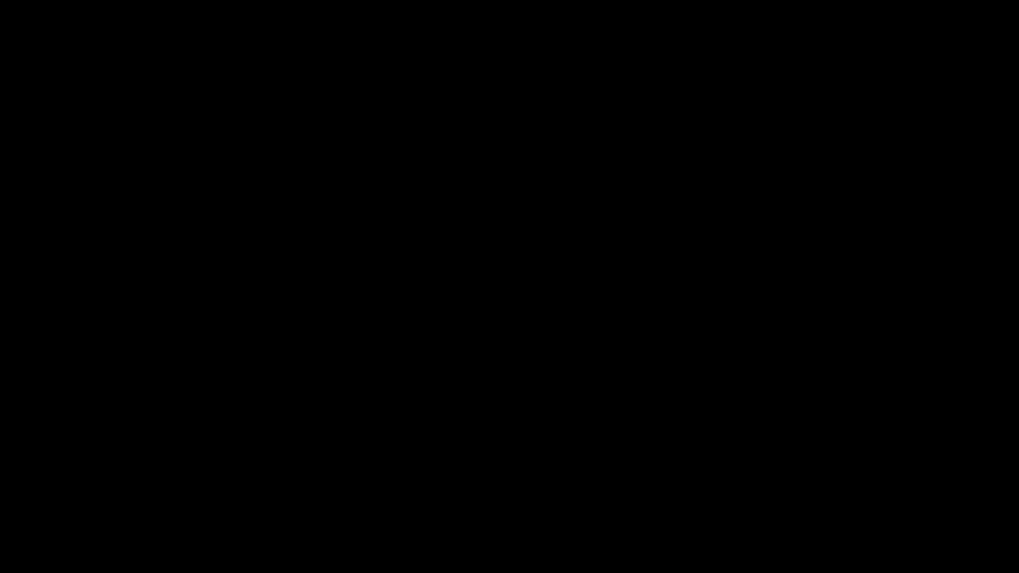